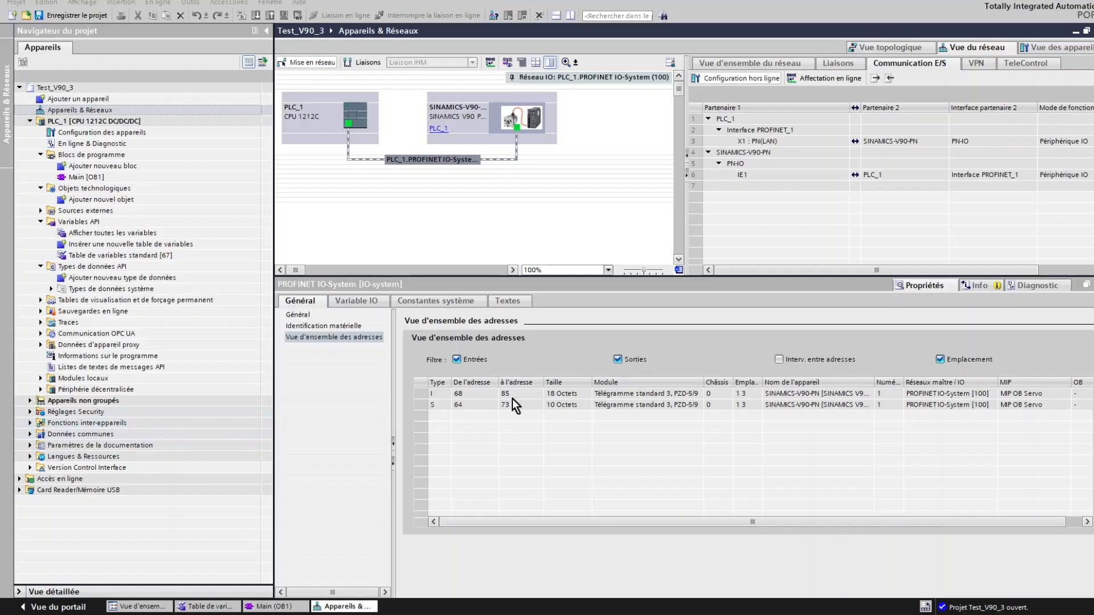
Inspect the PLC_1 and SINAMICS-V90-PN devices in the network view and the address overview of their PROFINET IO system.
click(317, 137)
click(466, 139)
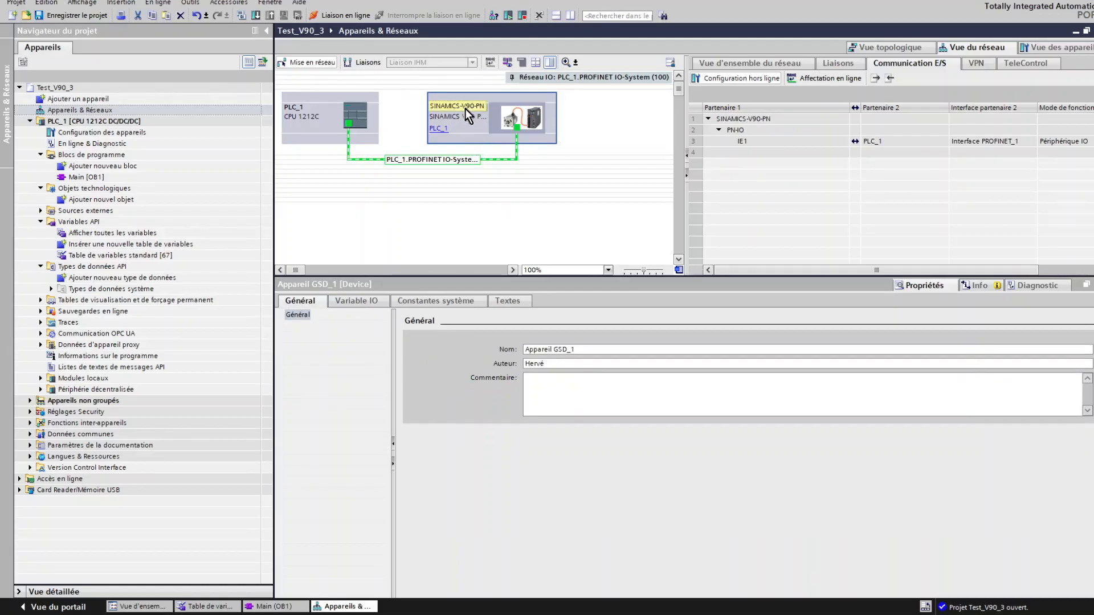
click(436, 158)
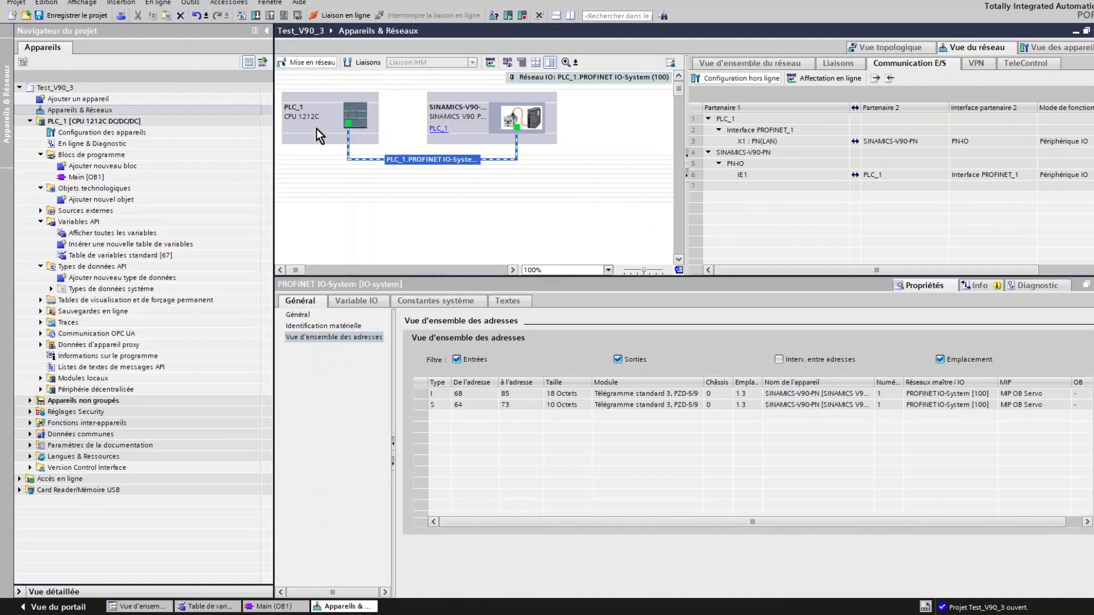
Check the entries of PLC_1's standard variable table and expand its system data types.
click(86, 201)
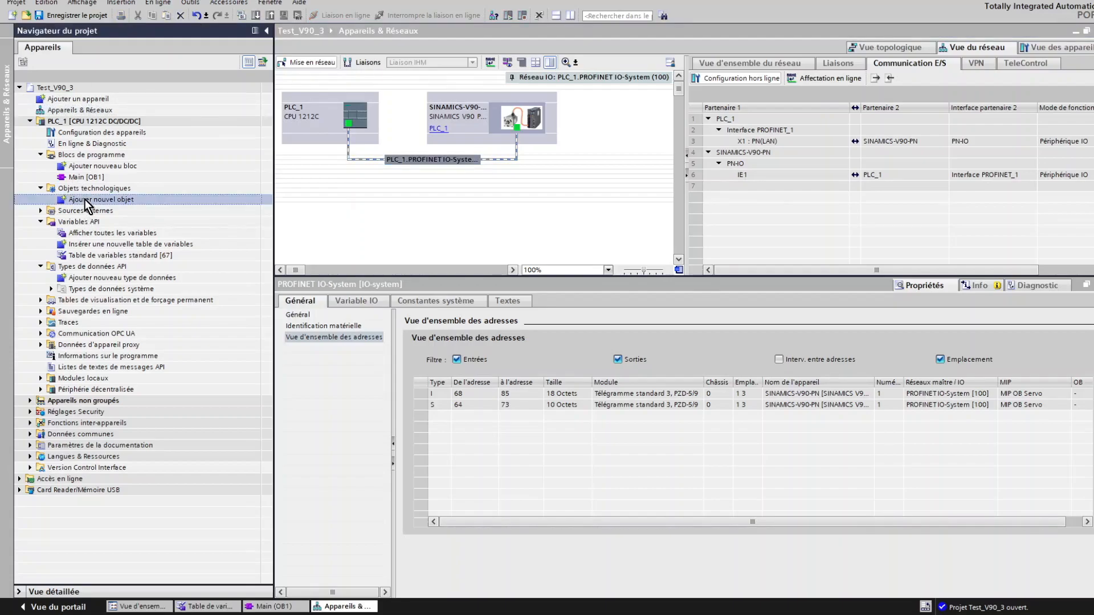
double_click(111, 258)
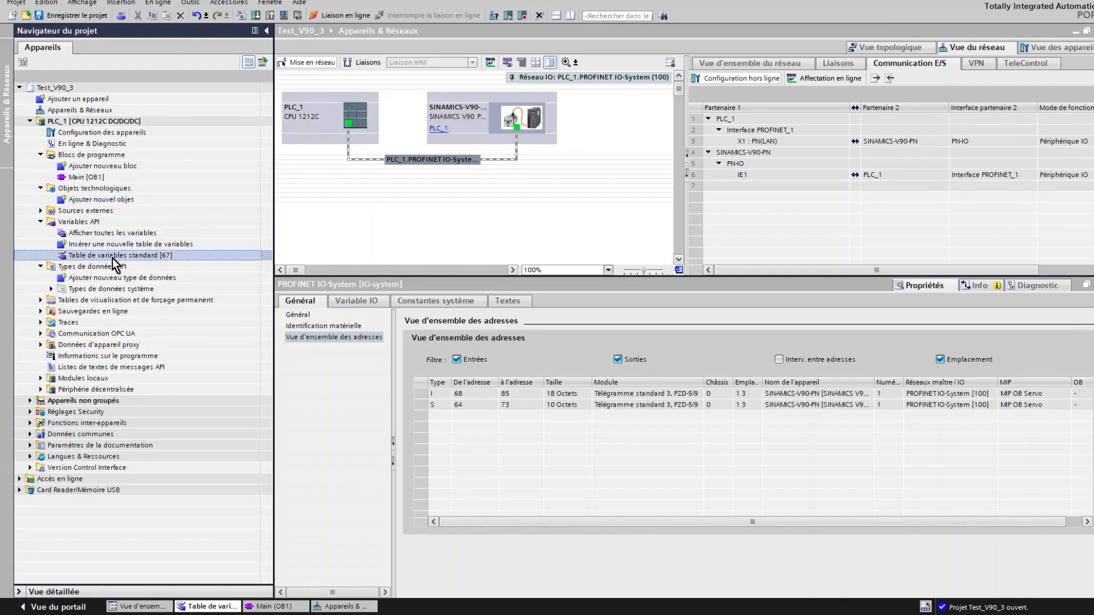
scroll(431, 170, down, 6)
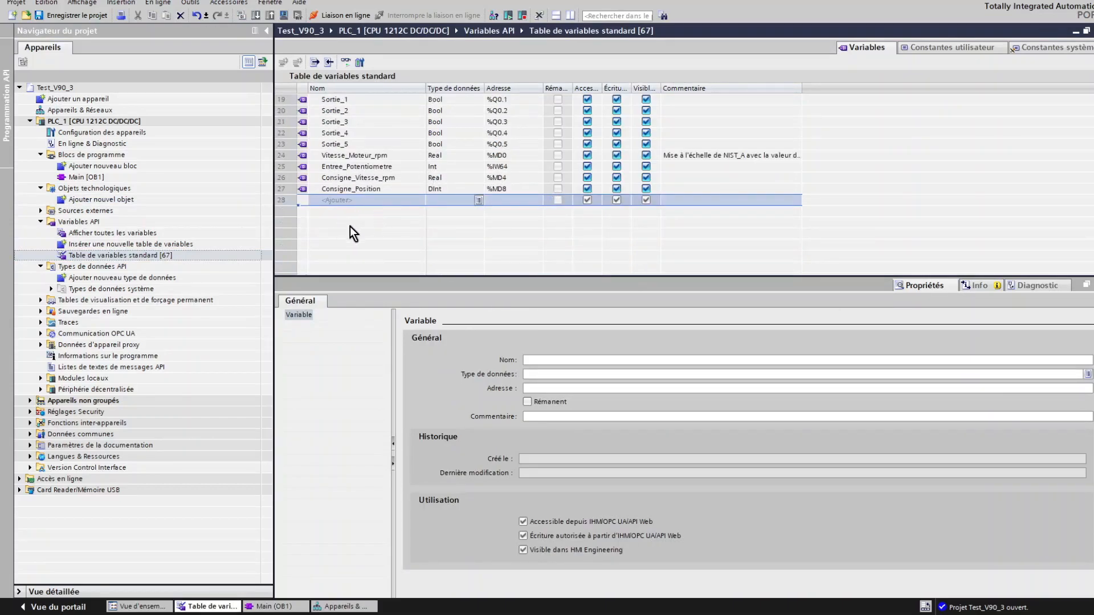
click(50, 289)
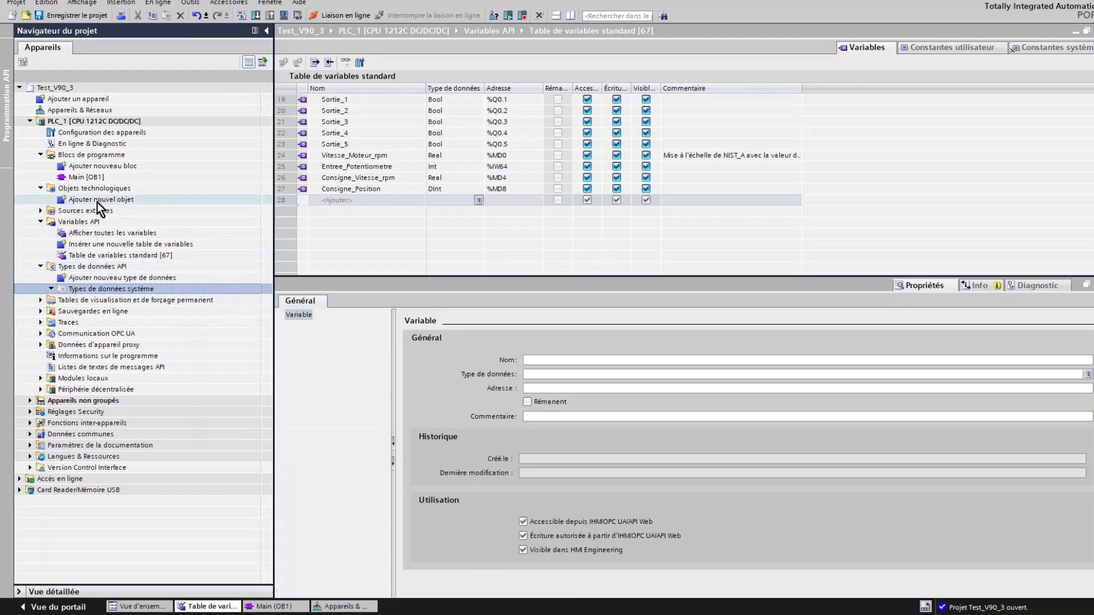
Add a Motion Control technology object of type TO_PositioningAxis to PLC_1.
double_click(98, 200)
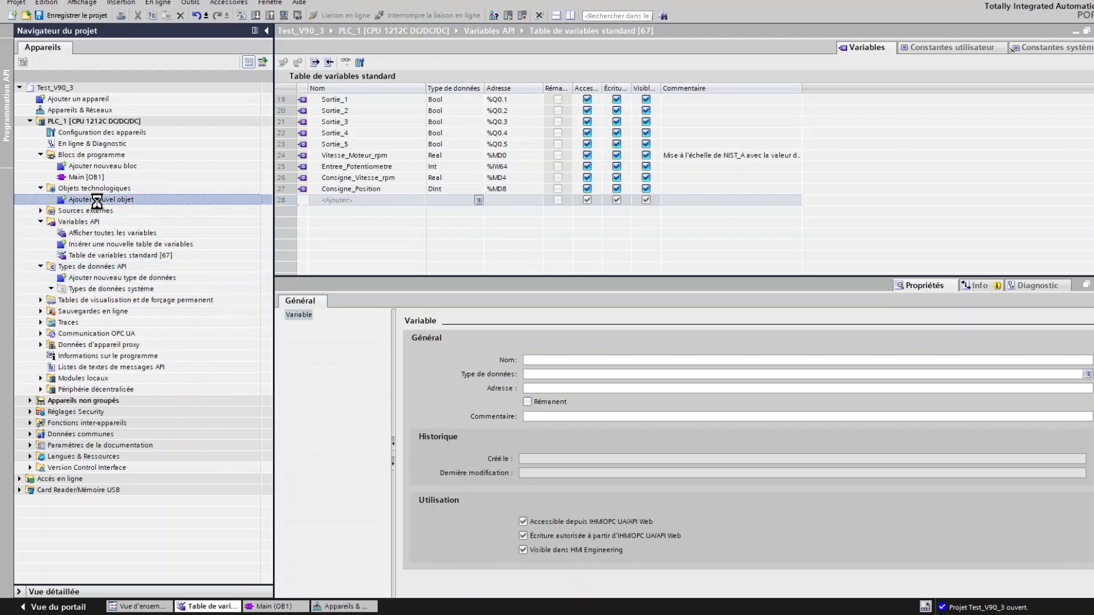
click(388, 214)
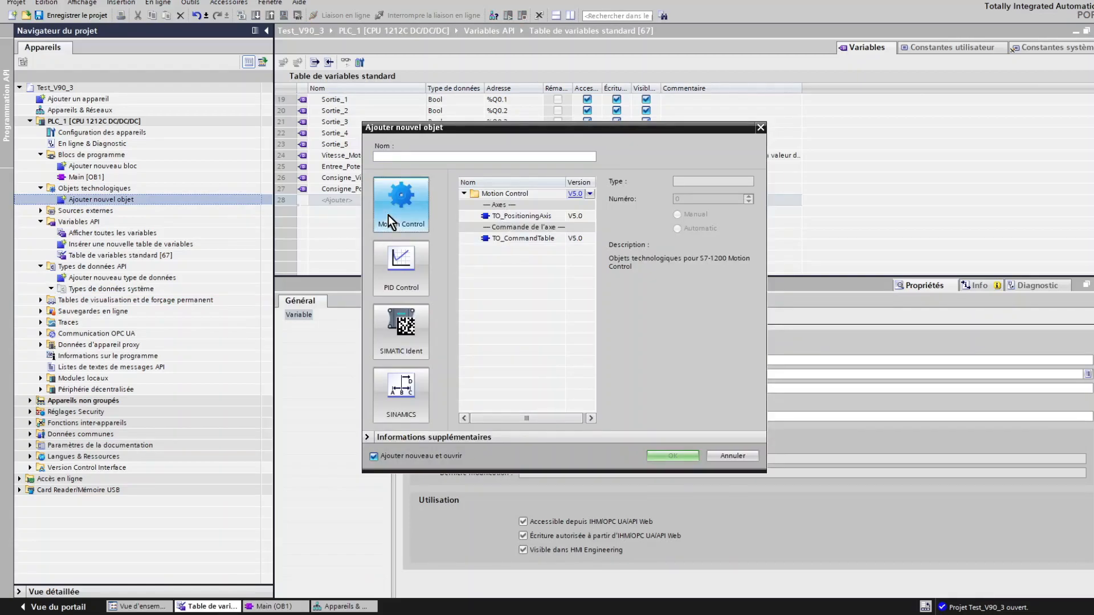
click(526, 217)
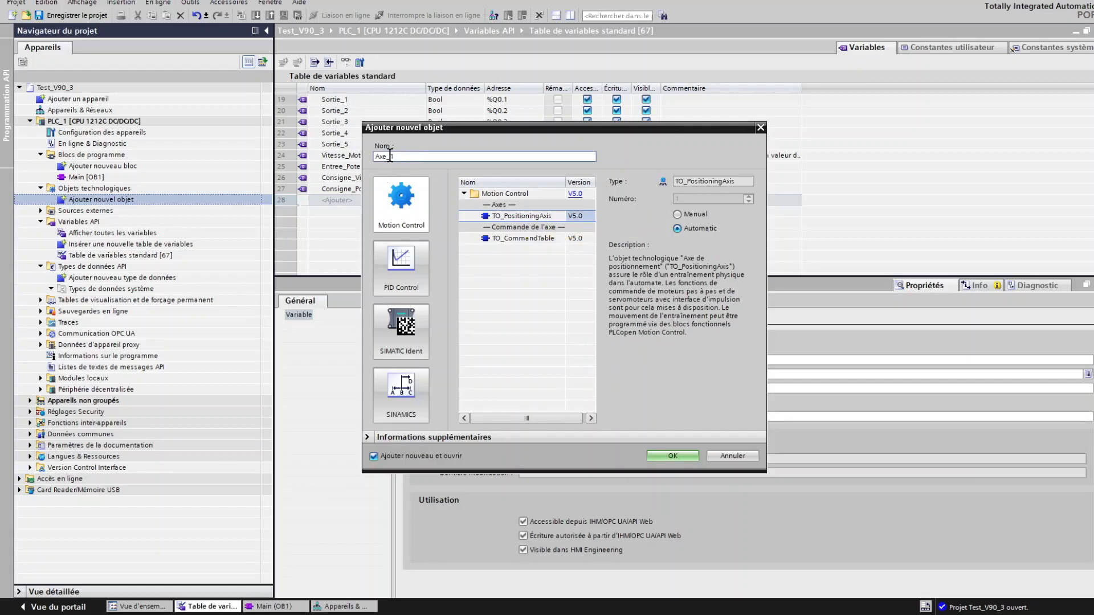
click(670, 456)
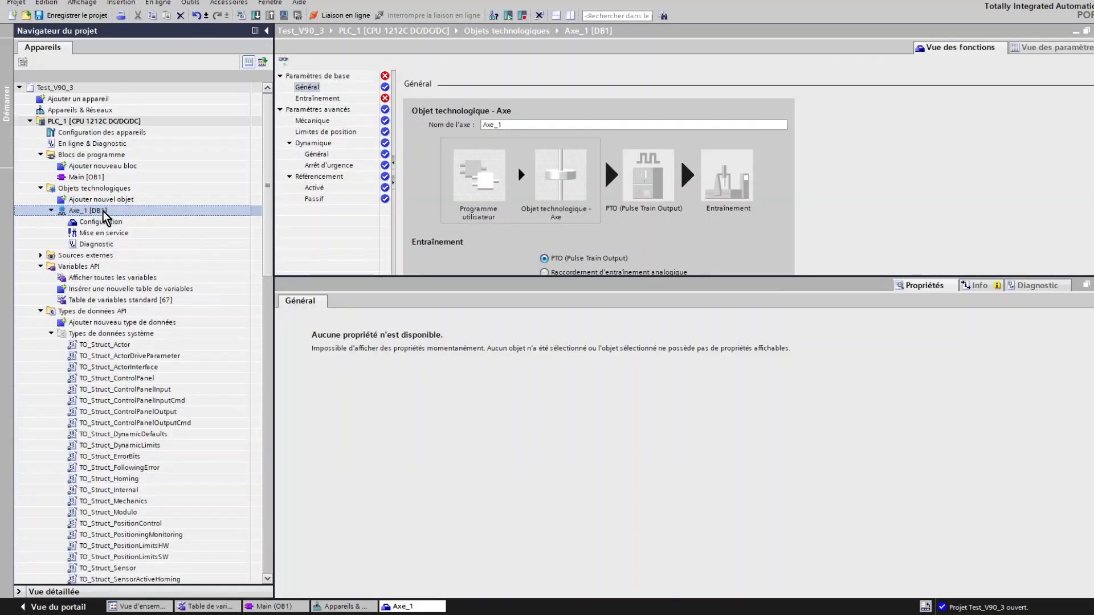
Look through the TO_Struct entries in PLC_1's system data types and collapse the list.
click(105, 345)
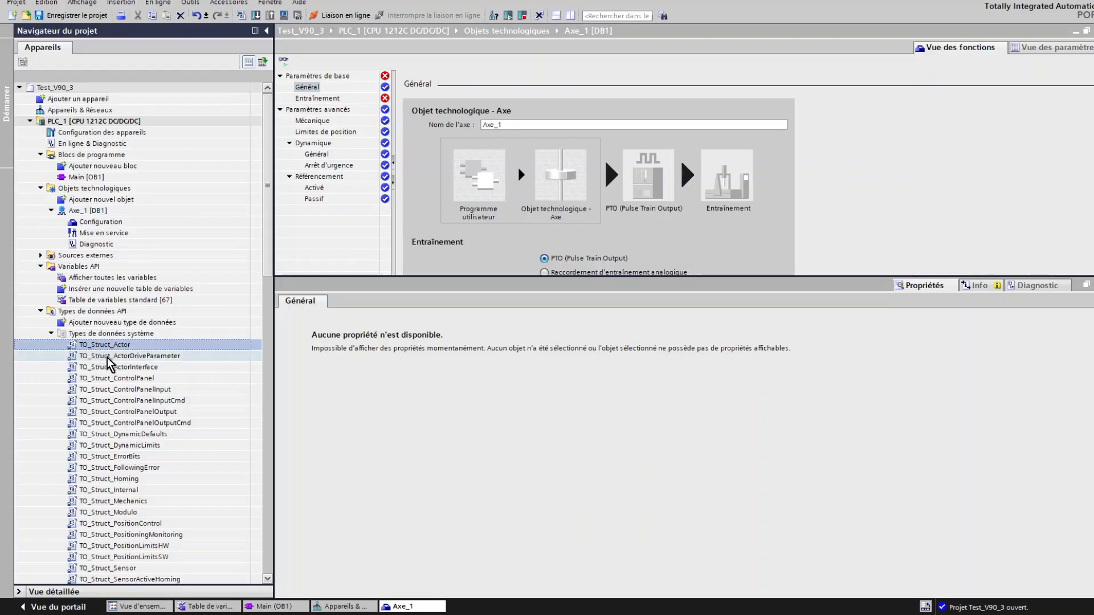
click(106, 357)
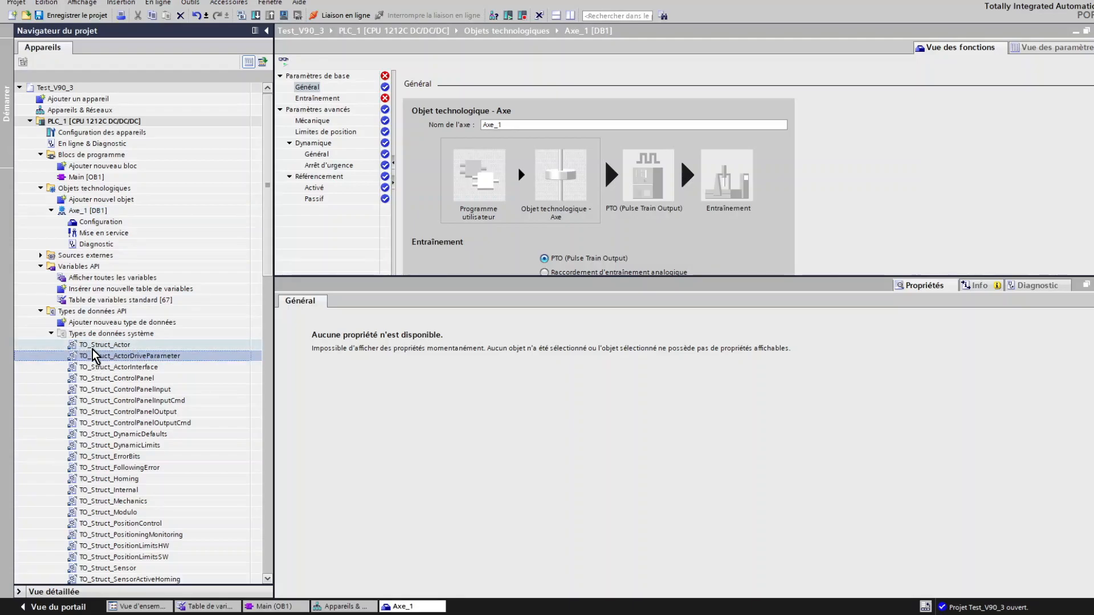
scroll(109, 383, down, 2)
scroll(109, 353, down, 3)
scroll(108, 313, up, 4)
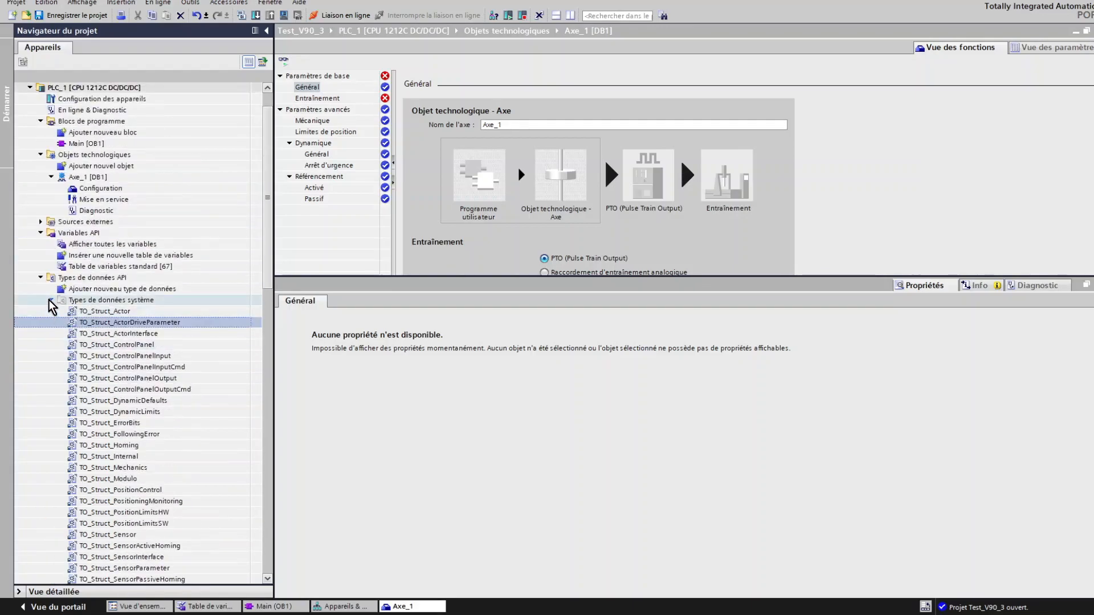
click(50, 299)
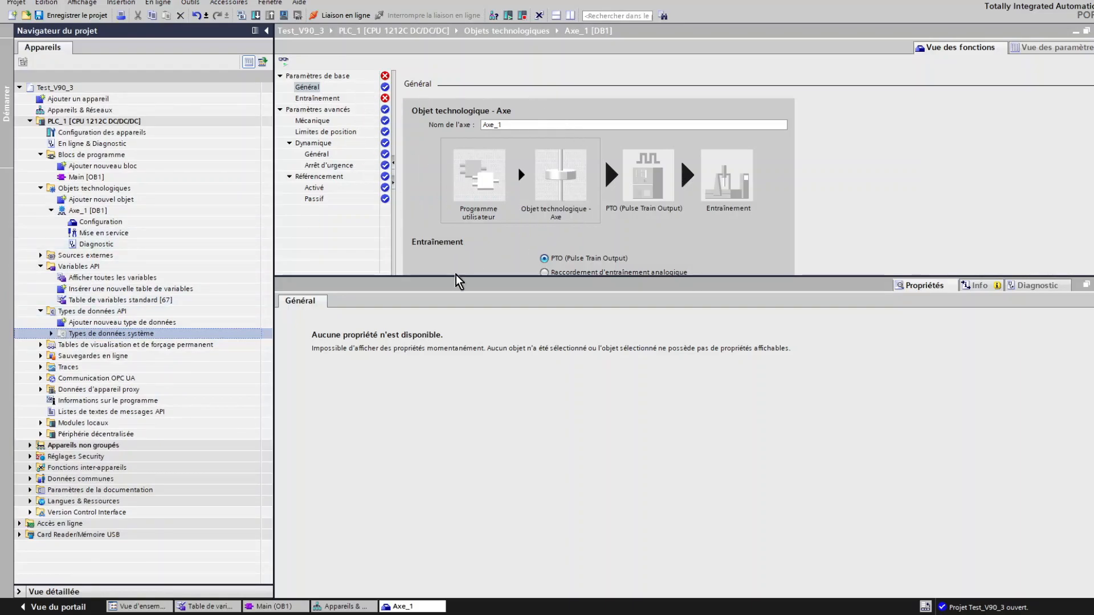
Enlarge the axis configuration area and set the drive connection to PROFIdrive, accepting the parameter reset.
drag(455, 277, 460, 475)
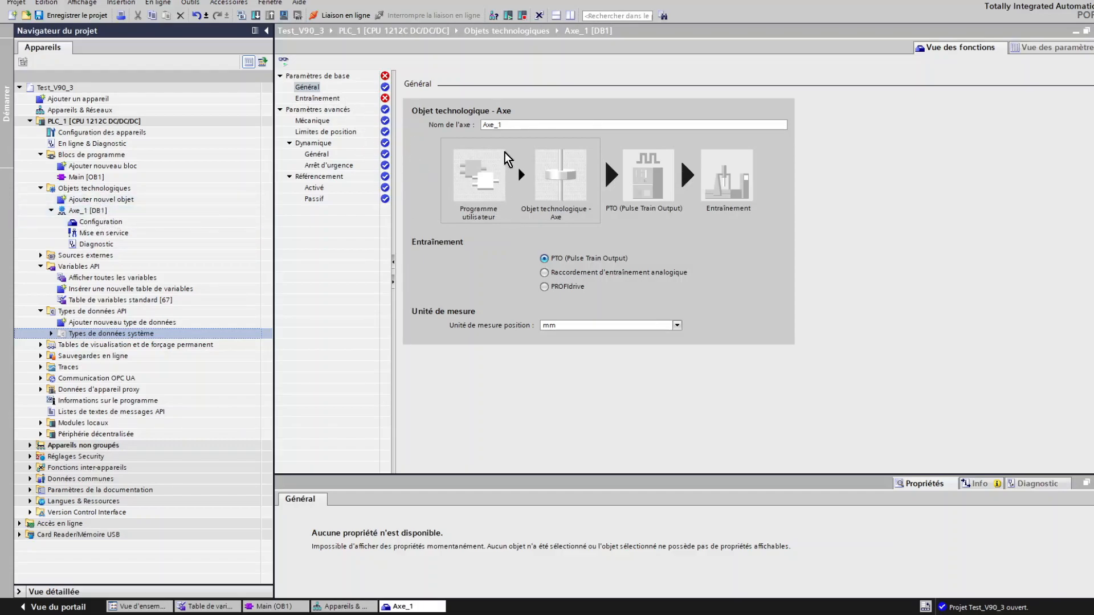
click(544, 290)
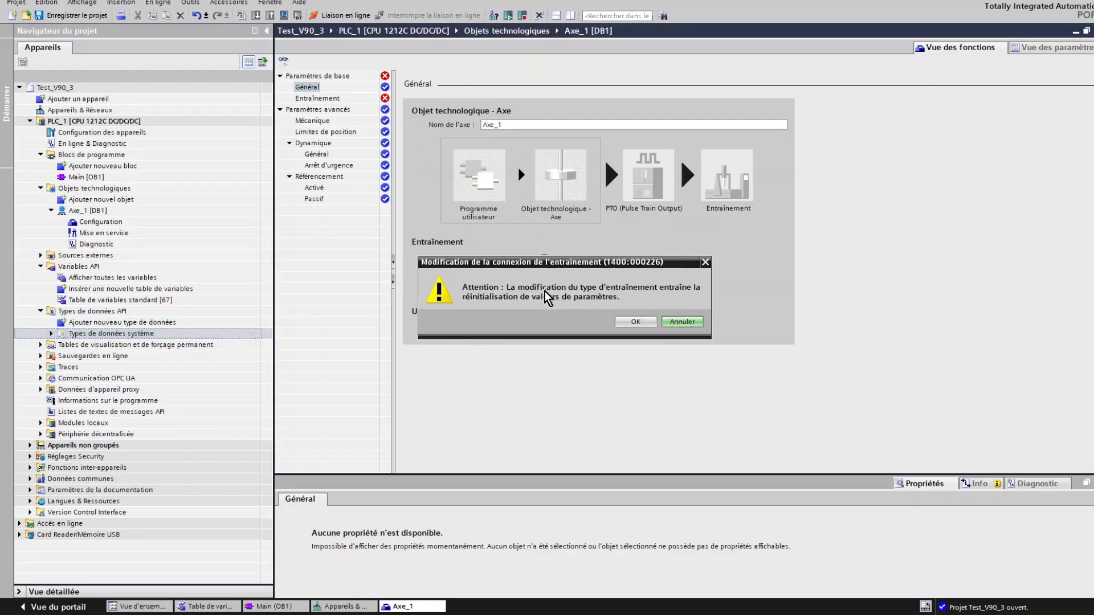
click(629, 322)
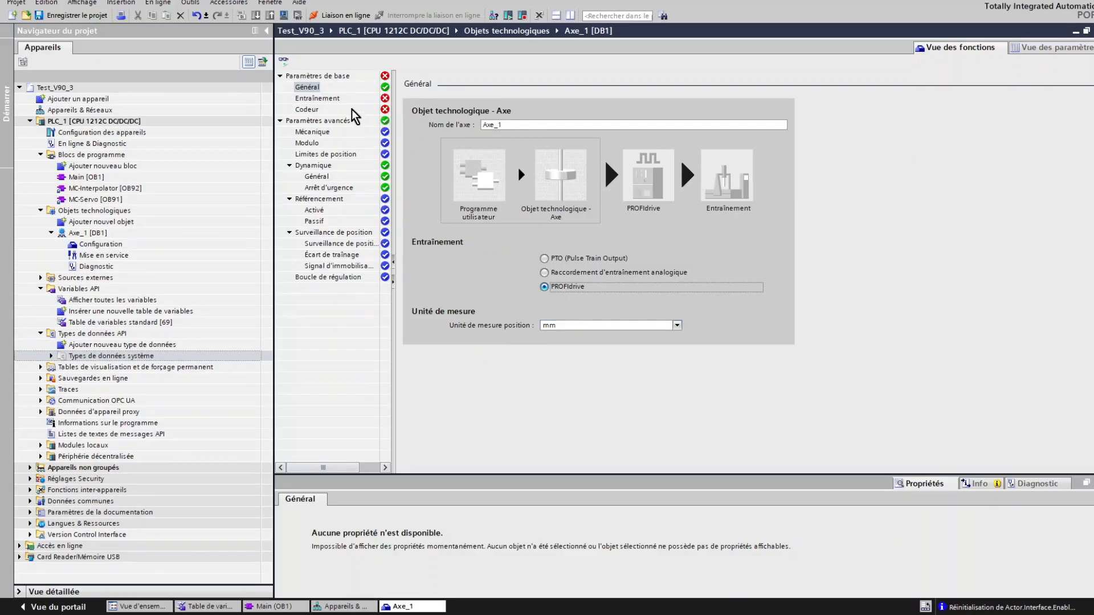
Assign Entraînement_1 of SINAMICS-V90-PN on PROFINET IO-System (100) as the axis's PROFIdrive drive.
click(334, 101)
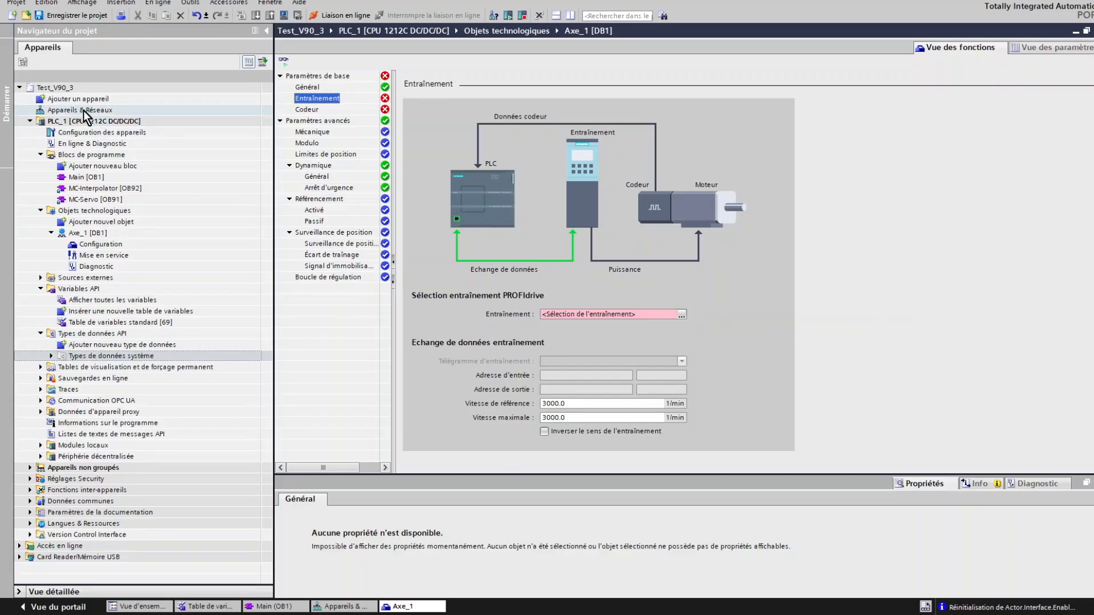
click(41, 457)
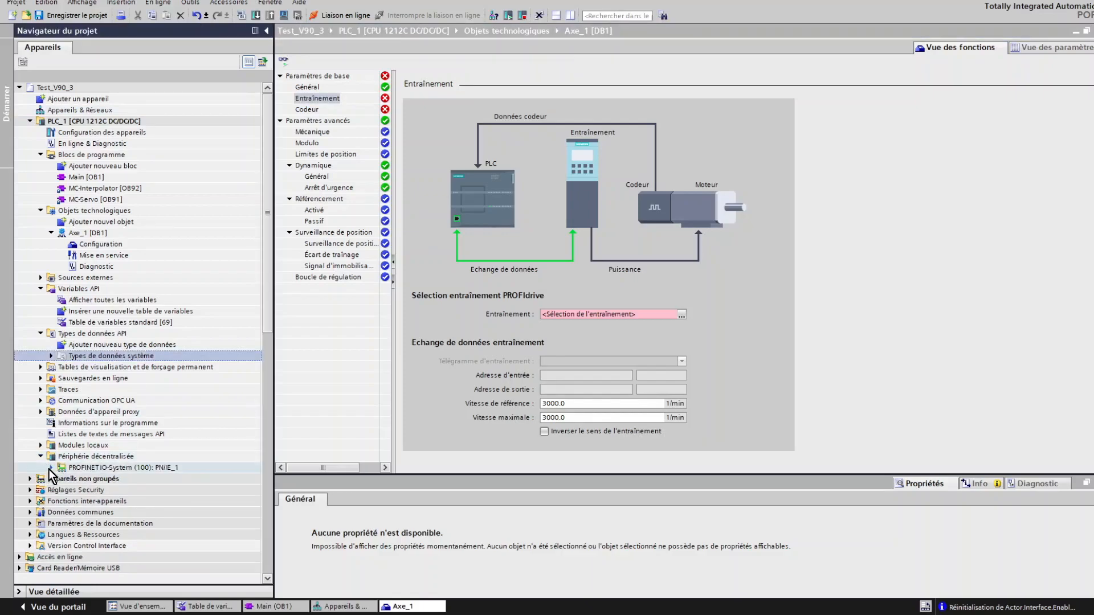
click(50, 468)
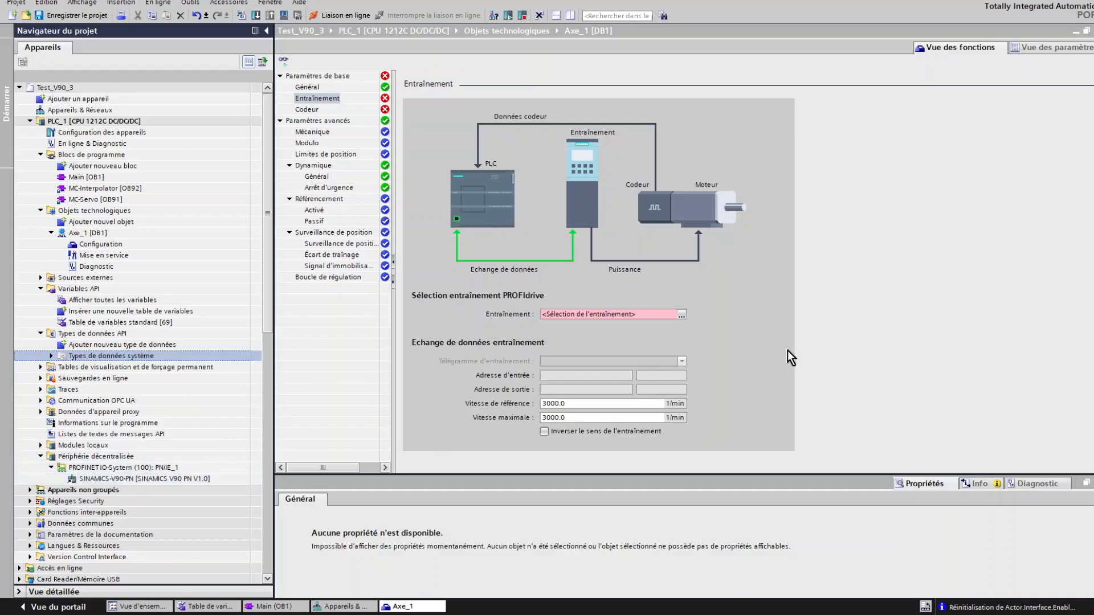
click(684, 314)
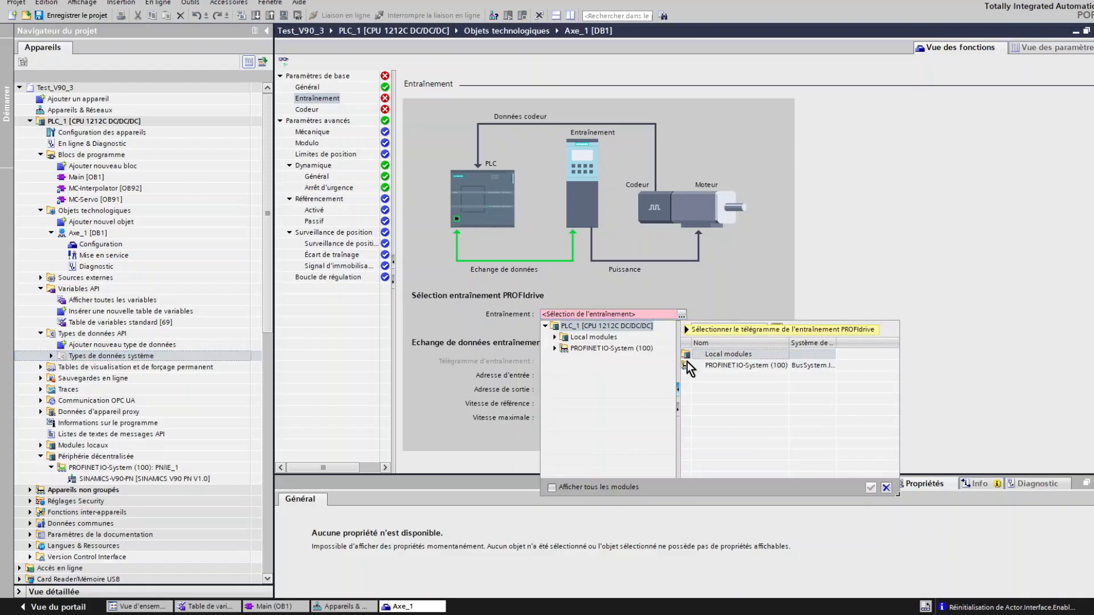
click(554, 348)
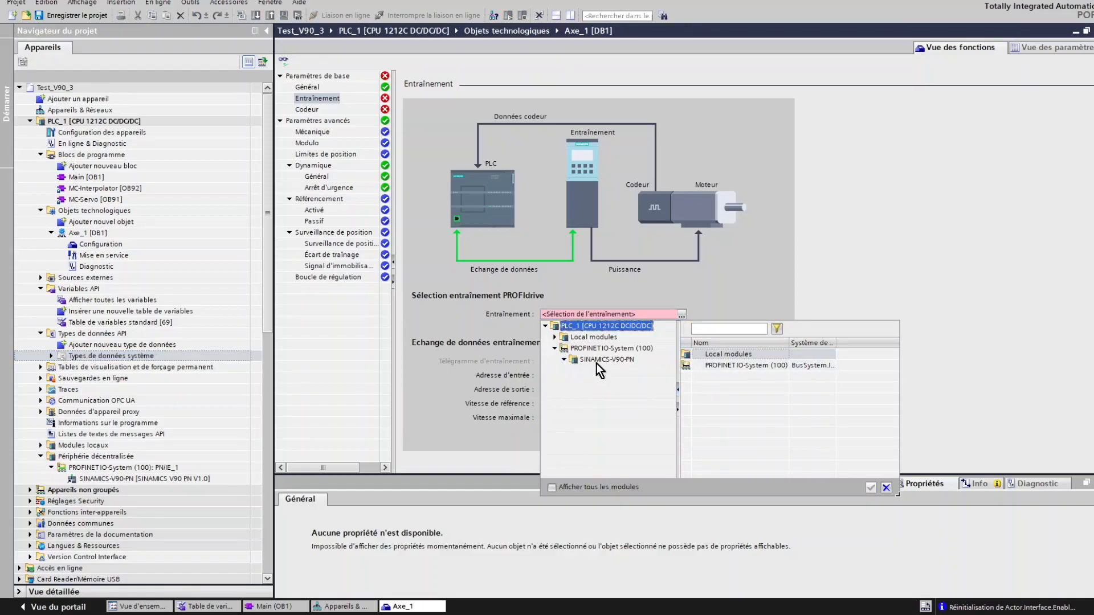
click(597, 363)
click(714, 355)
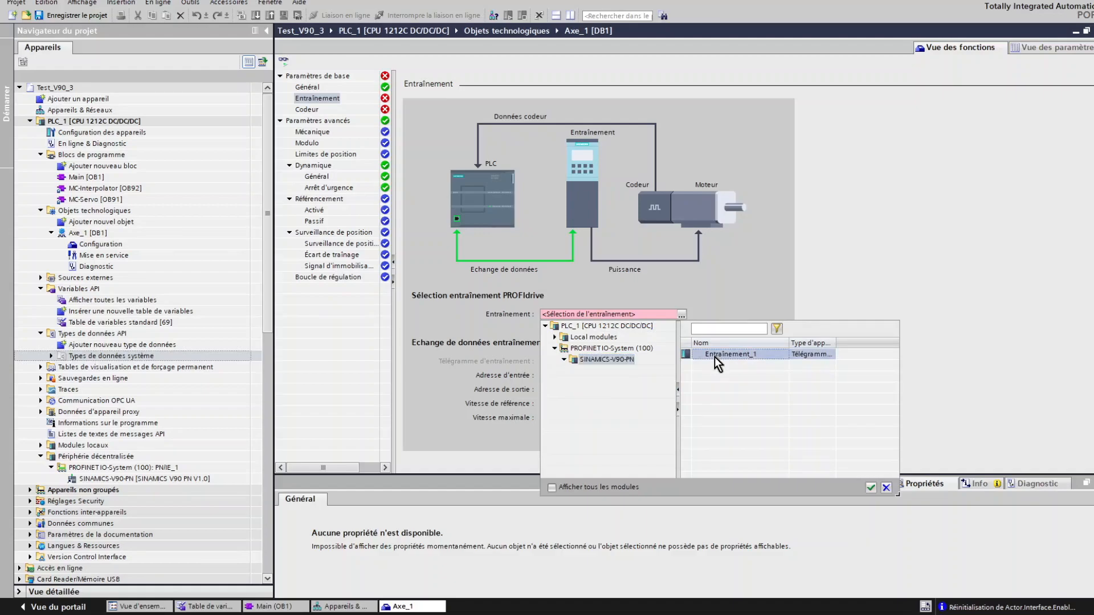
click(871, 488)
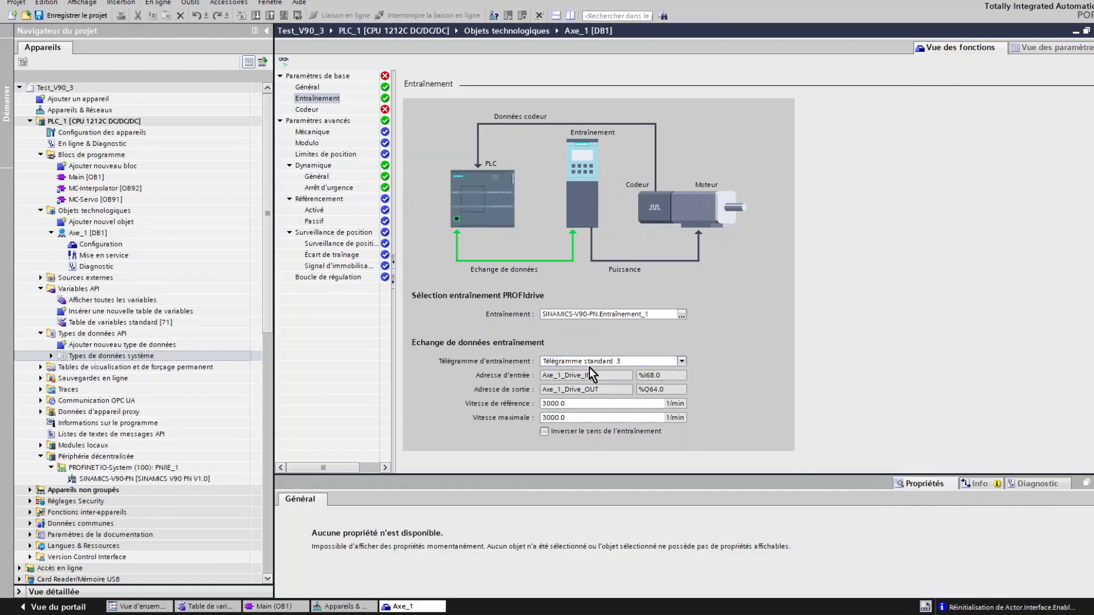
click(726, 372)
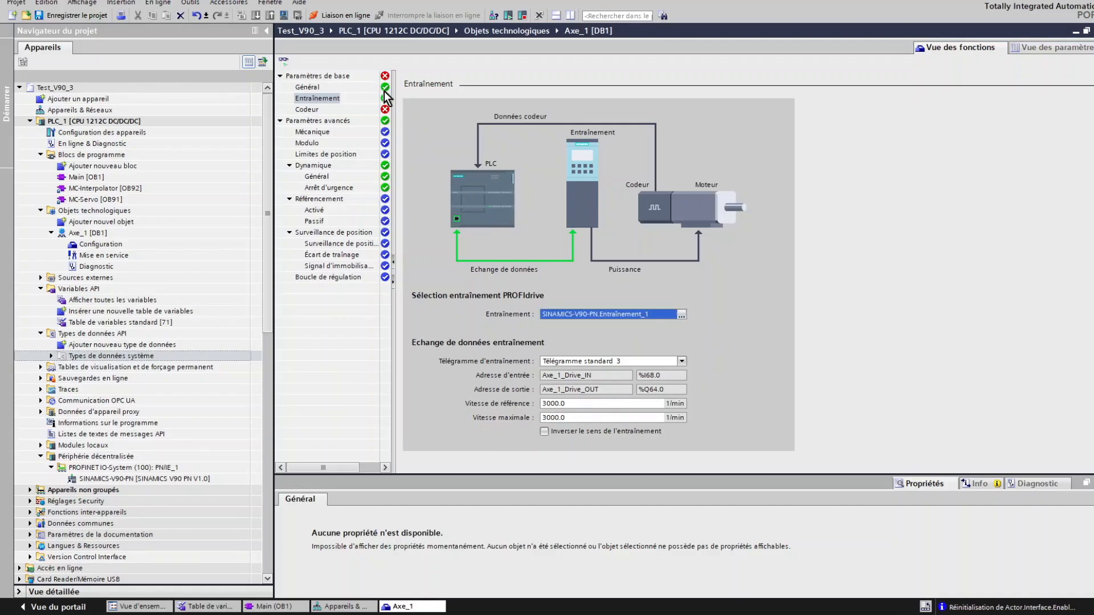
Configure the axis encoder as connected to the drive, with 10000 increments per revolution and a fine resolution of 0 bits.
click(310, 111)
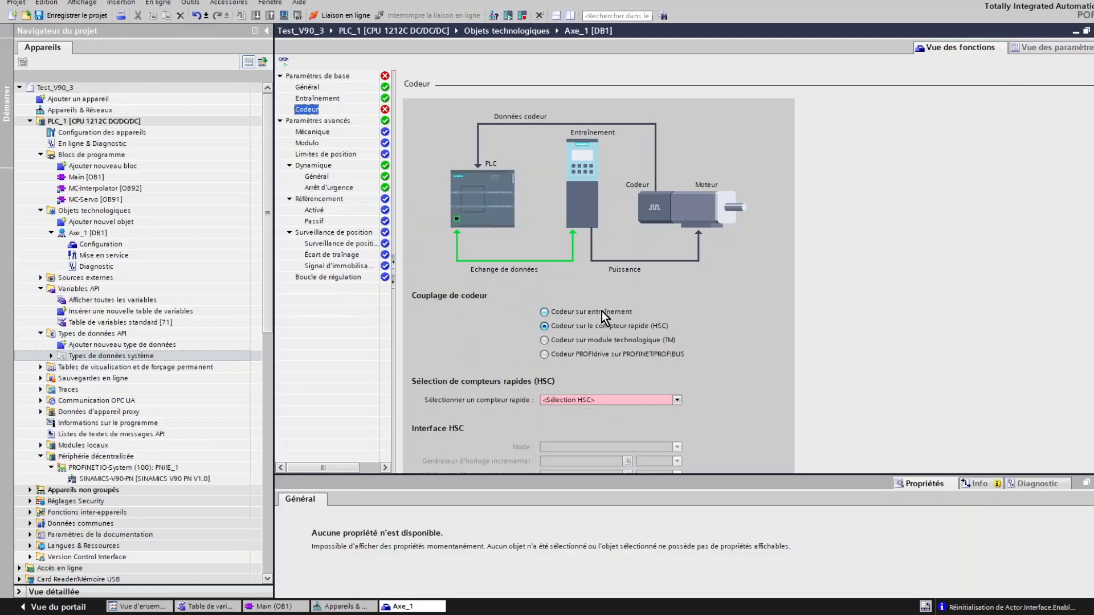
click(545, 313)
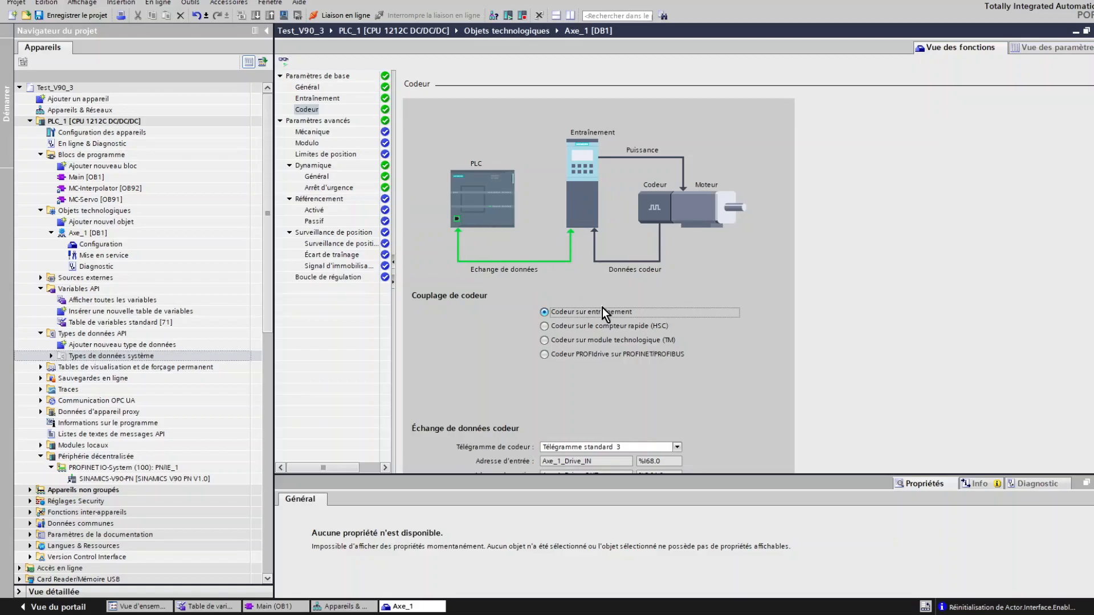
scroll(603, 306, down, 5)
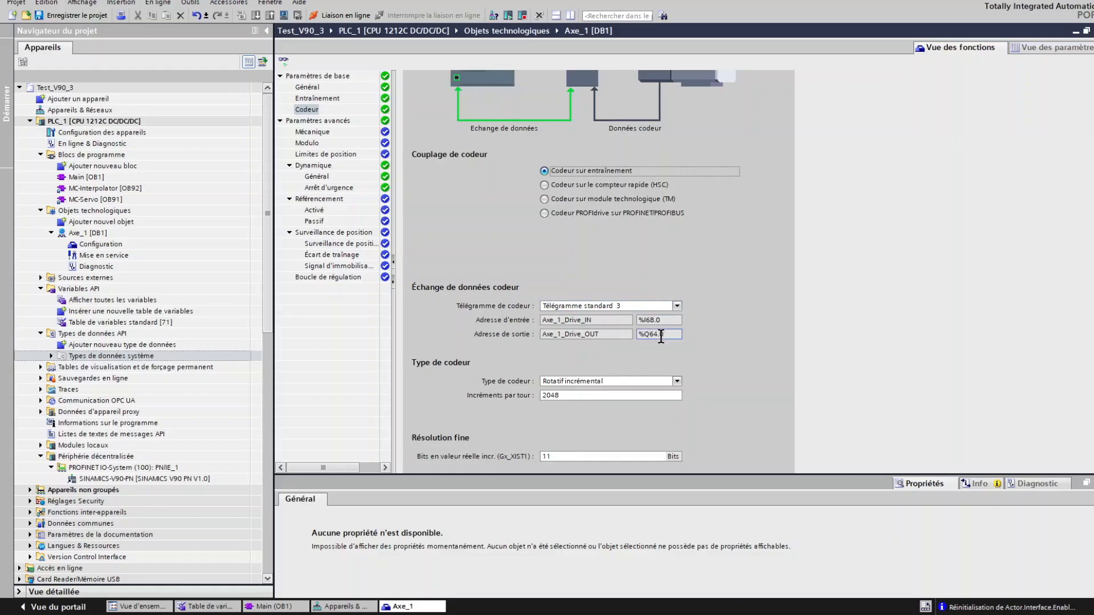
double_click(598, 395)
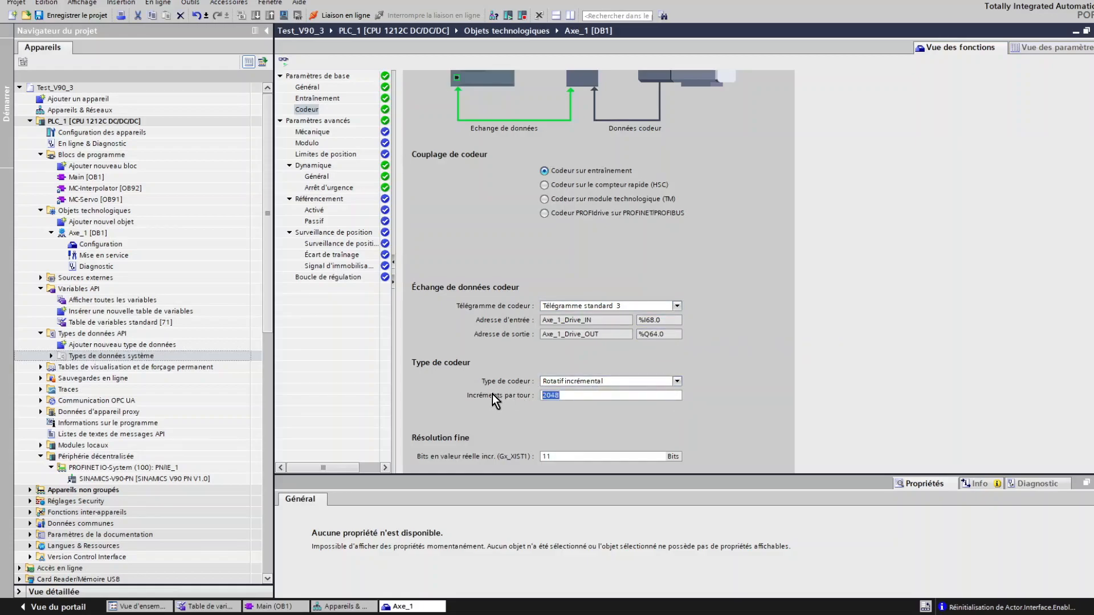
text(10000)
scroll(477, 392, down, 1)
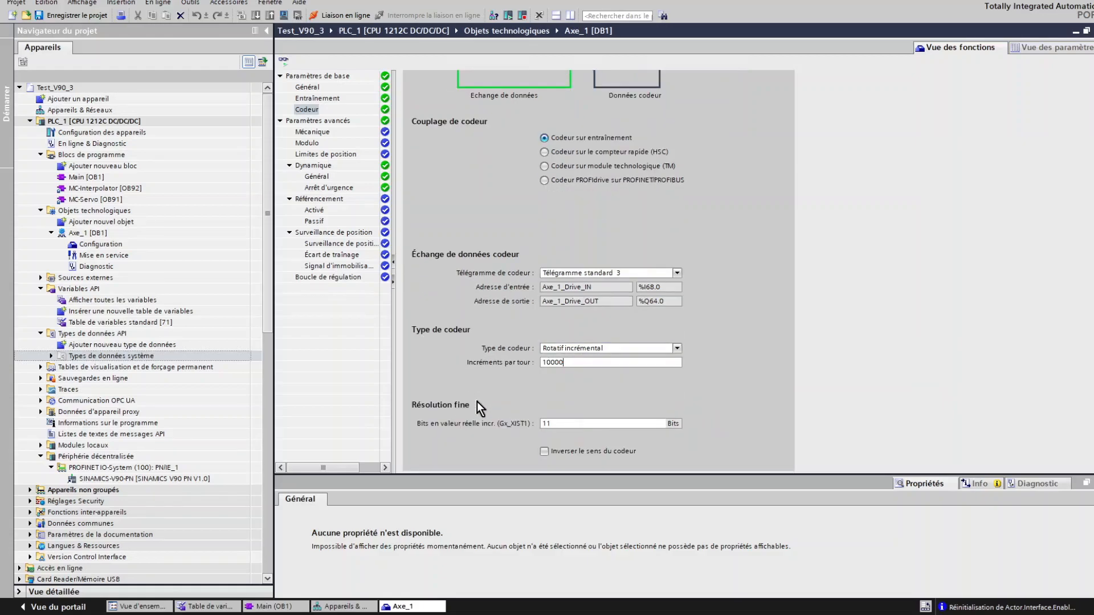
click(557, 420)
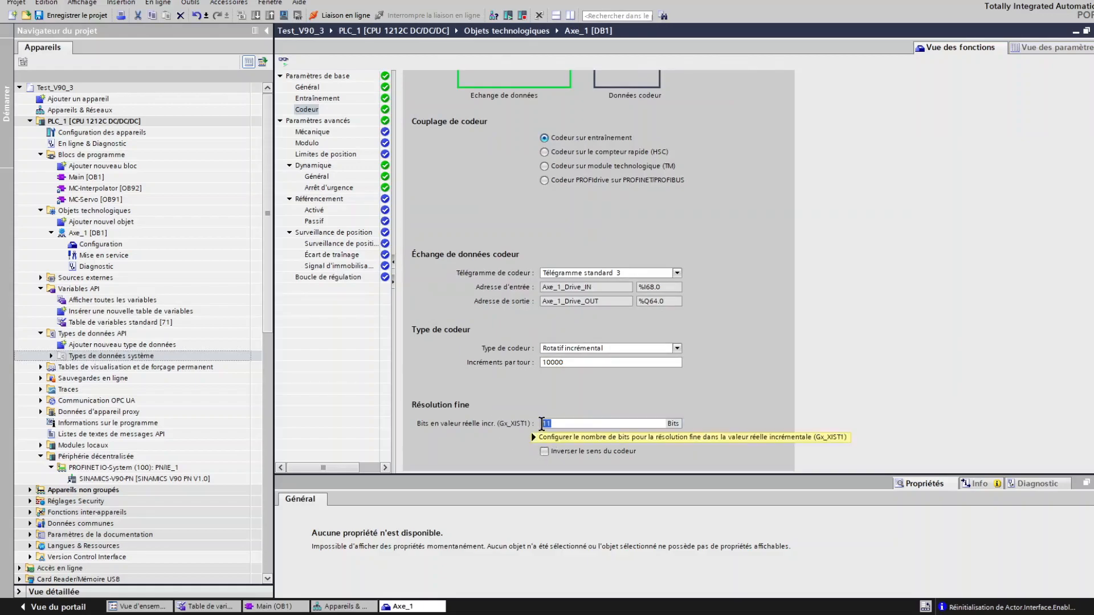
text(0)
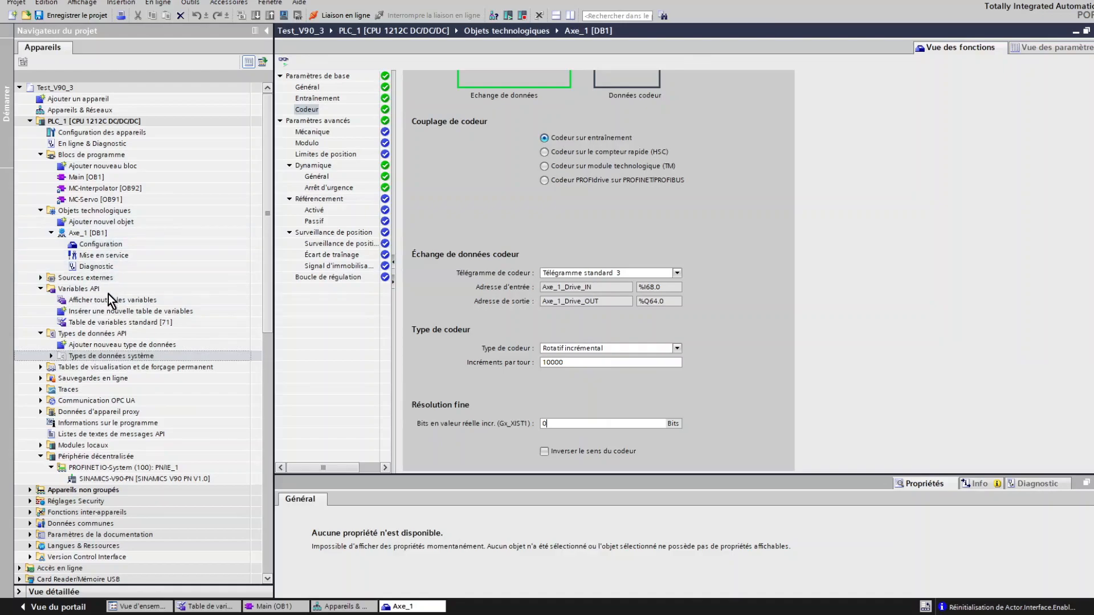
Examine the Axe_1_Drive_IN and Axe_1_Drive_OUT variables in PLC_1's standard variable table.
double_click(98, 323)
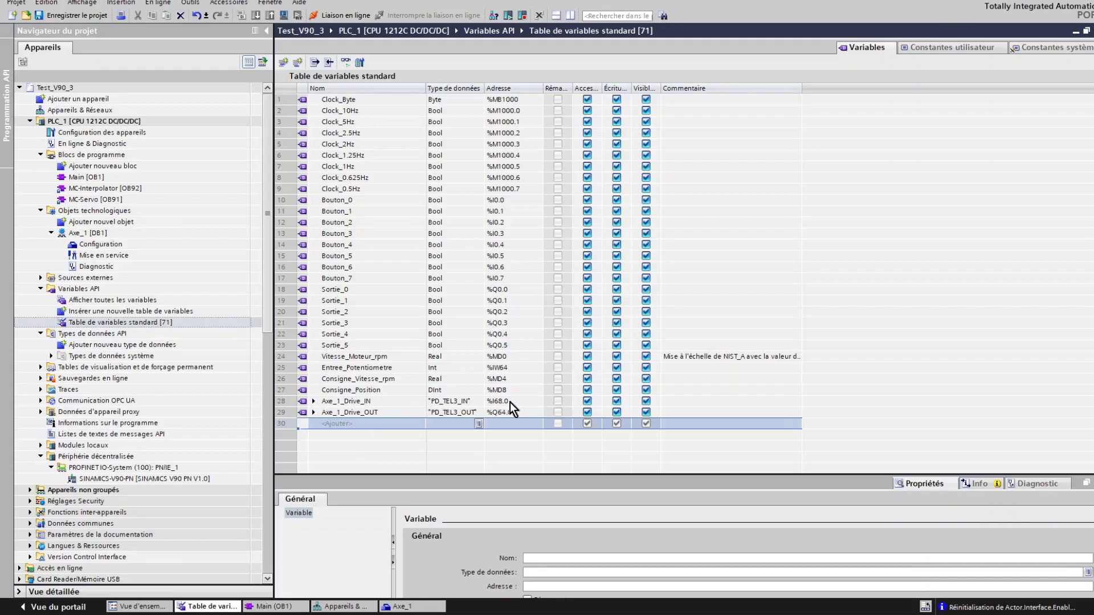
click(325, 402)
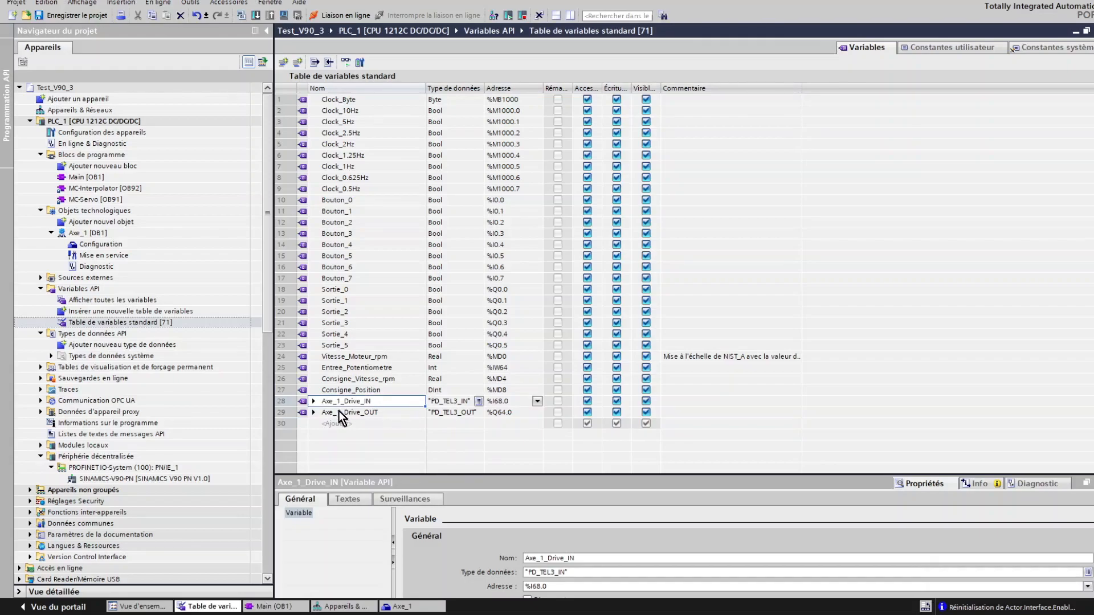
click(340, 412)
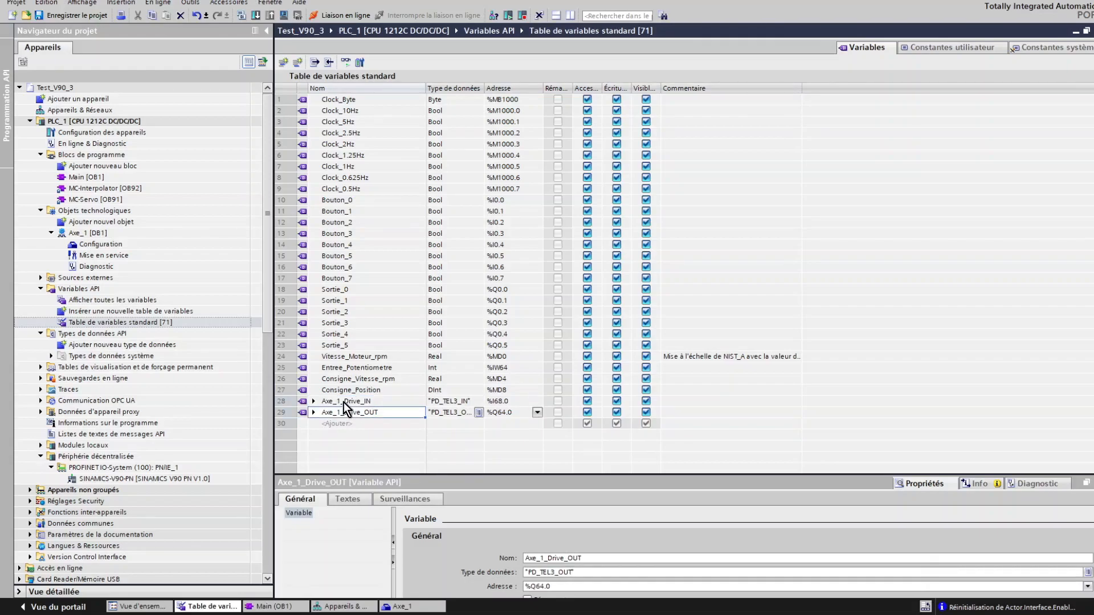
Compare the addresses and data types of the Axe_1_Drive_IN and Axe_1_Drive_OUT variables.
click(344, 402)
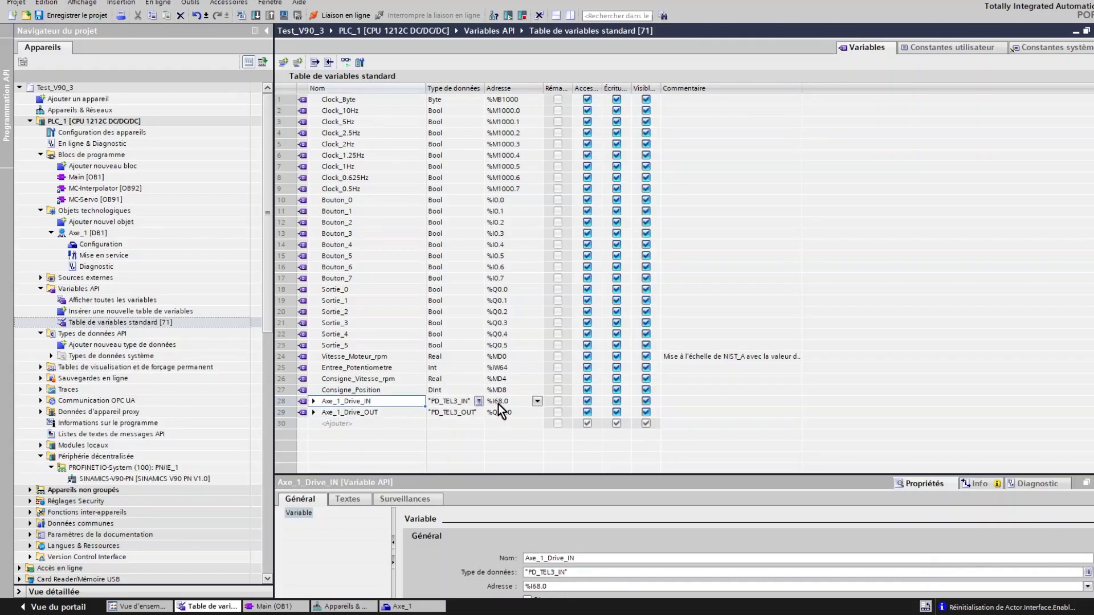
click(498, 403)
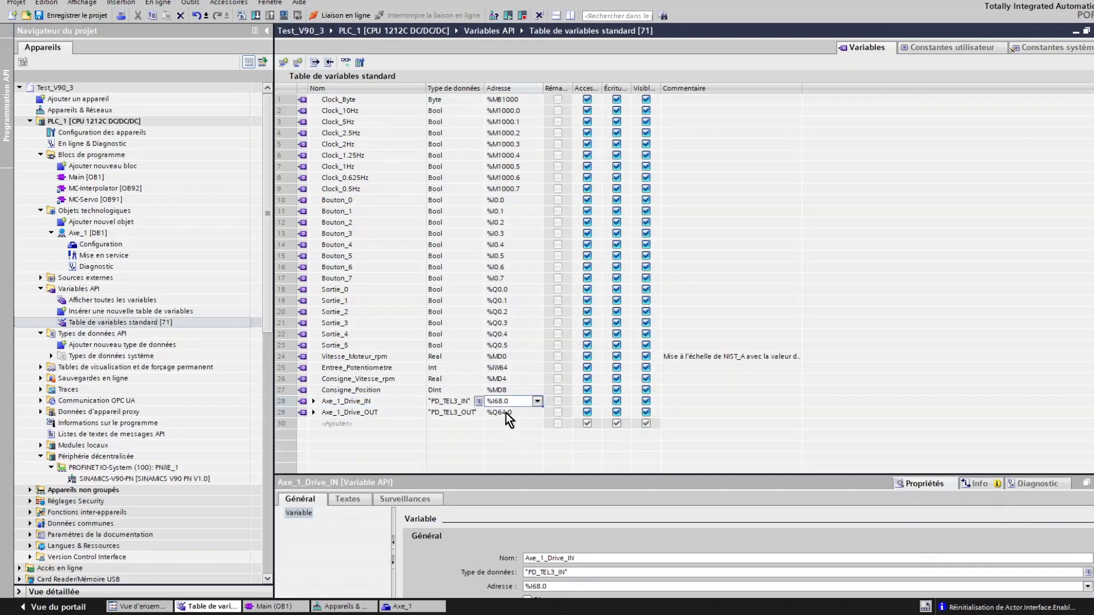
click(507, 413)
click(504, 402)
click(508, 413)
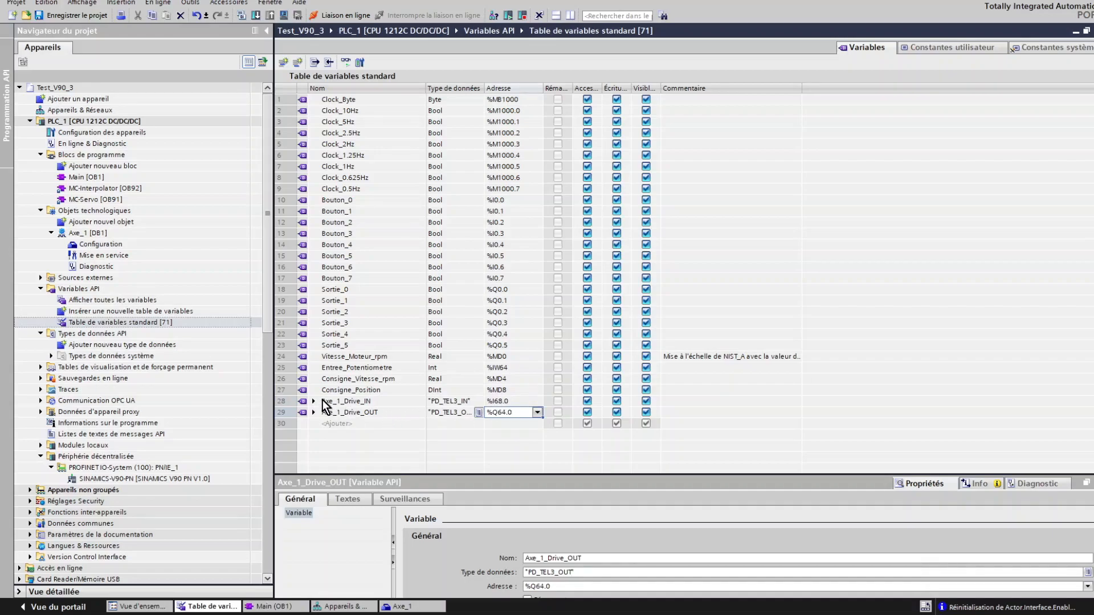
click(435, 403)
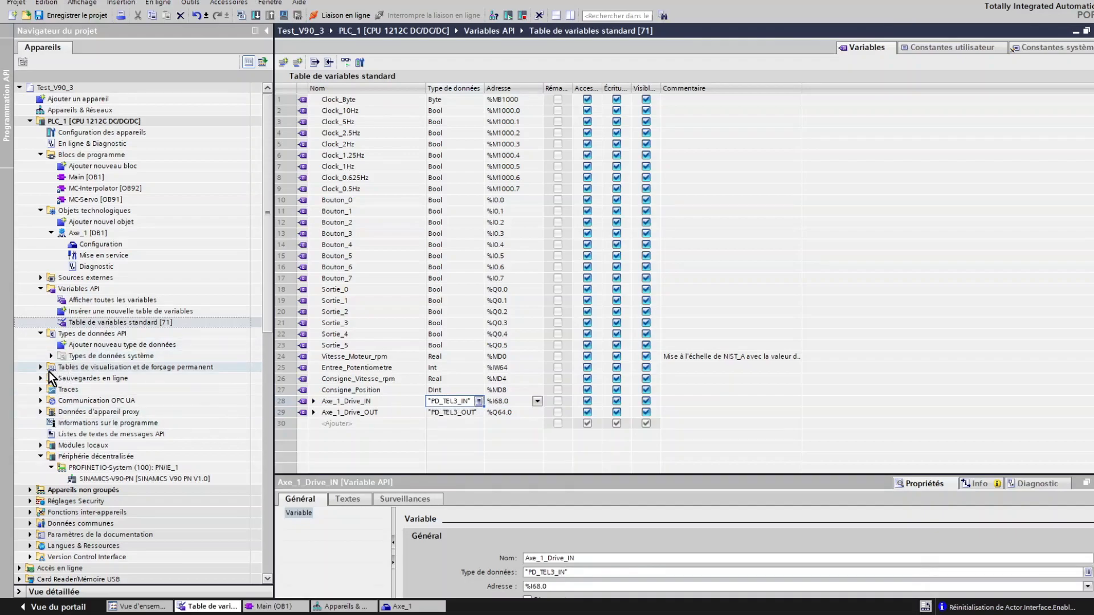
Examine the structure of Axe_1_Drive_IN, including NIST_B and the individual bits of status words ZSW1 and ZSW2.
click(314, 402)
scroll(365, 392, down, 4)
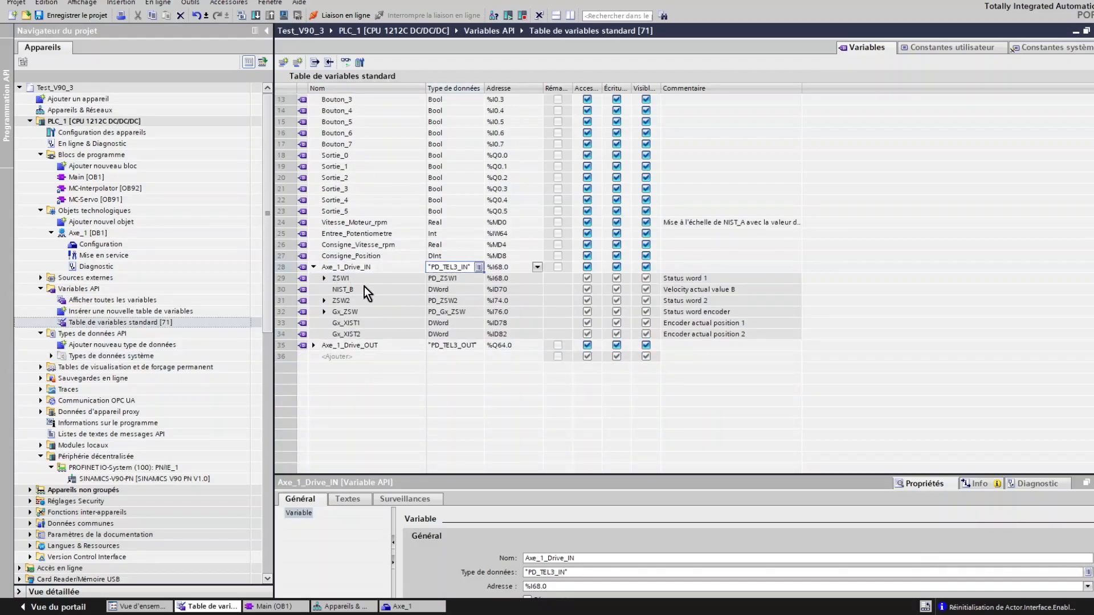
click(436, 289)
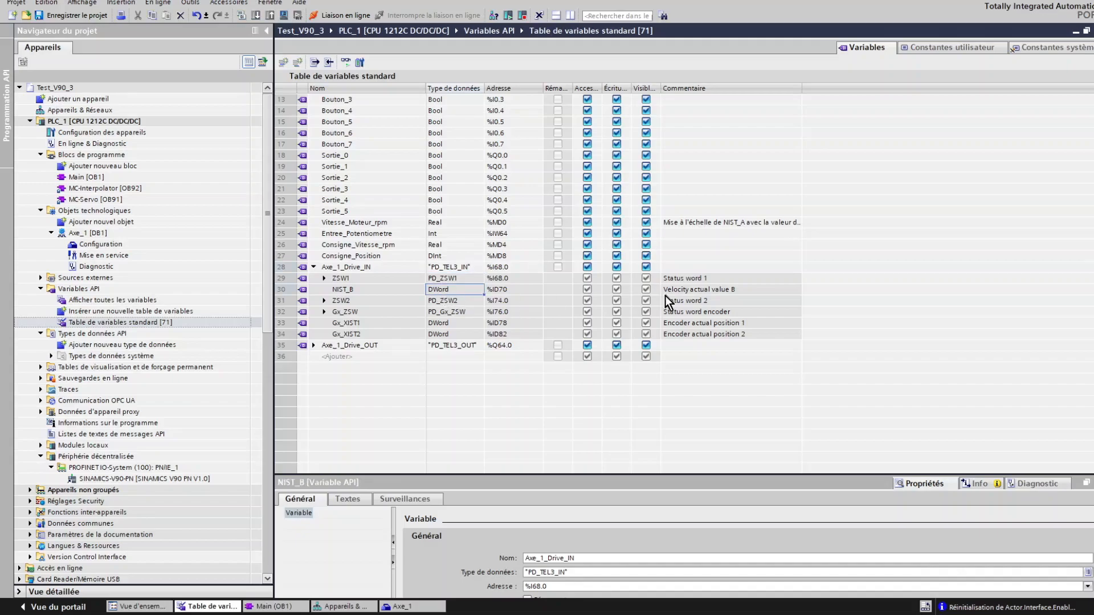
click(323, 279)
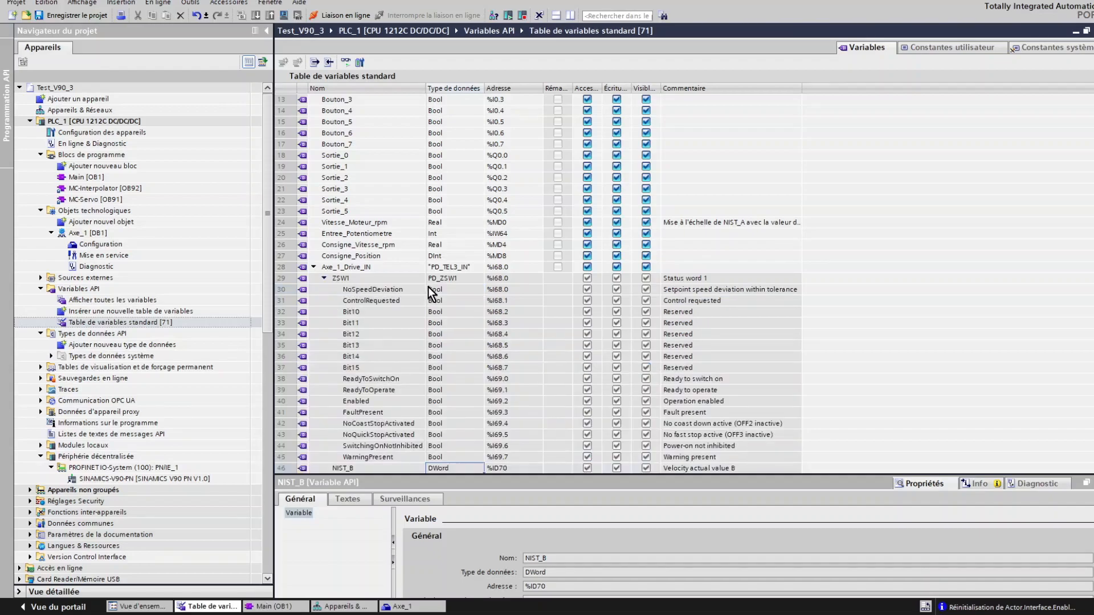
click(368, 291)
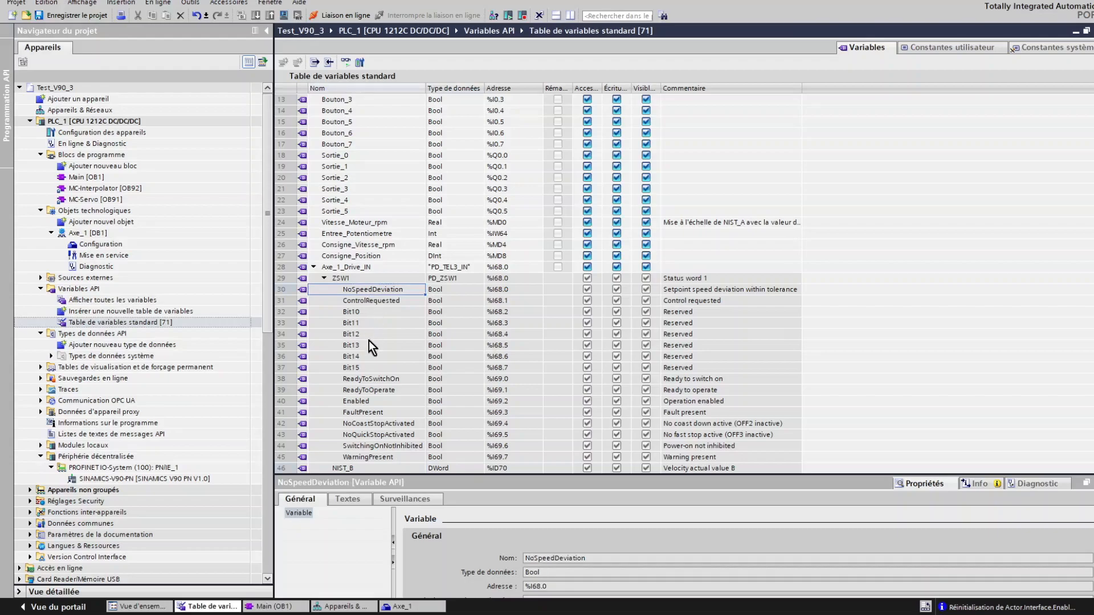
click(368, 454)
click(368, 435)
click(367, 412)
click(365, 391)
click(361, 379)
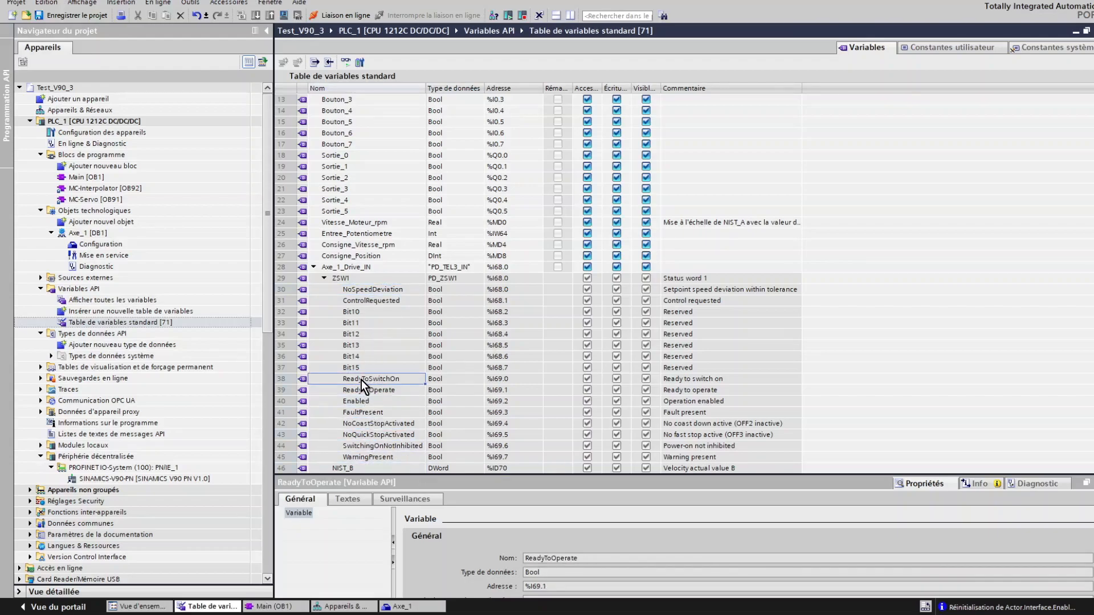
click(356, 315)
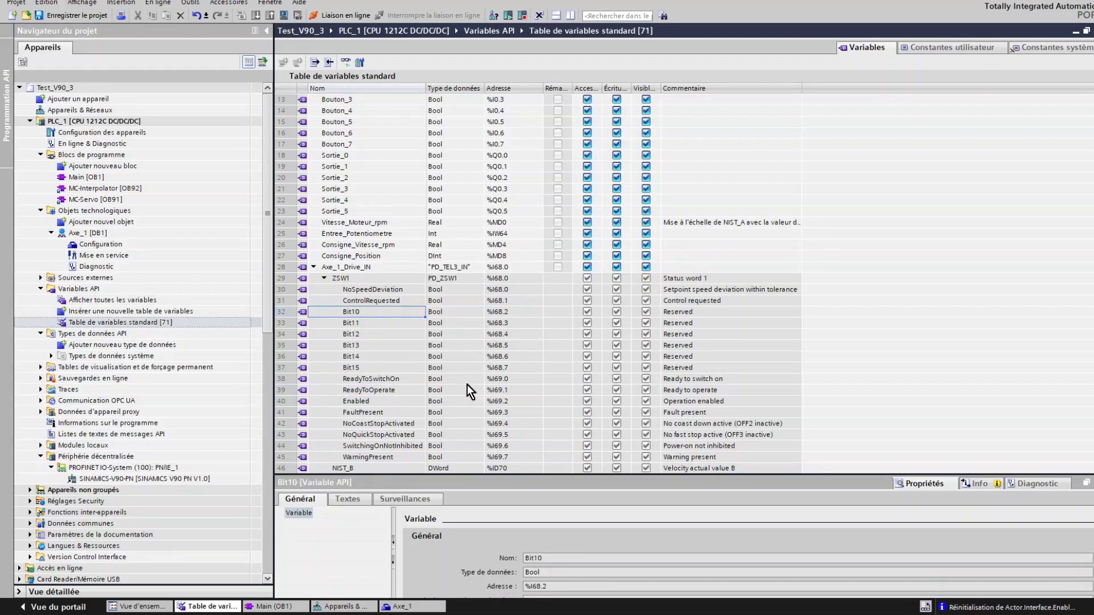
click(323, 279)
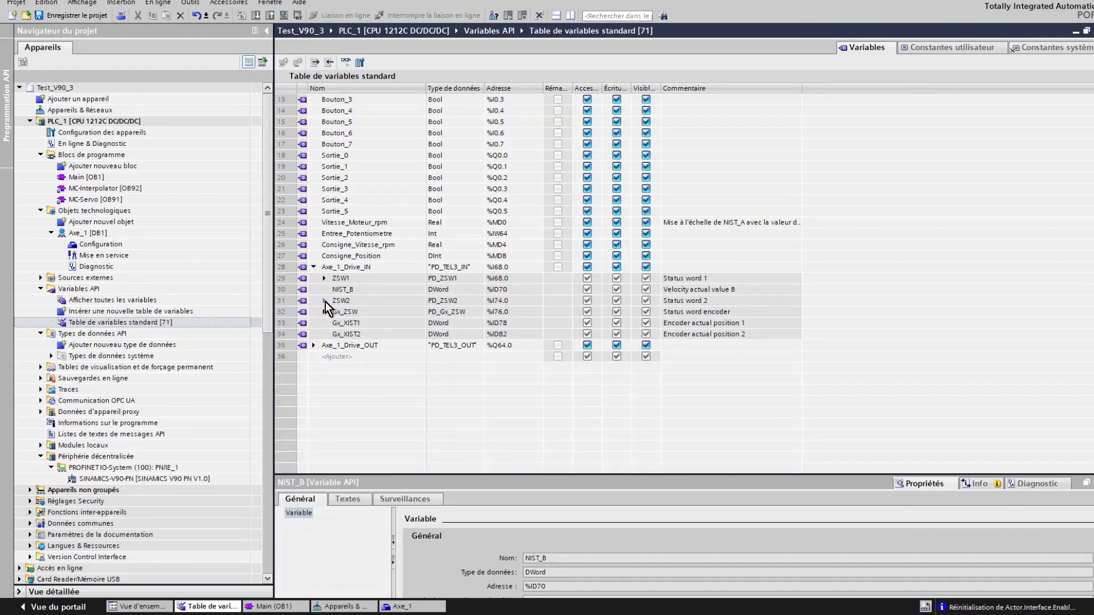
click(325, 302)
click(366, 357)
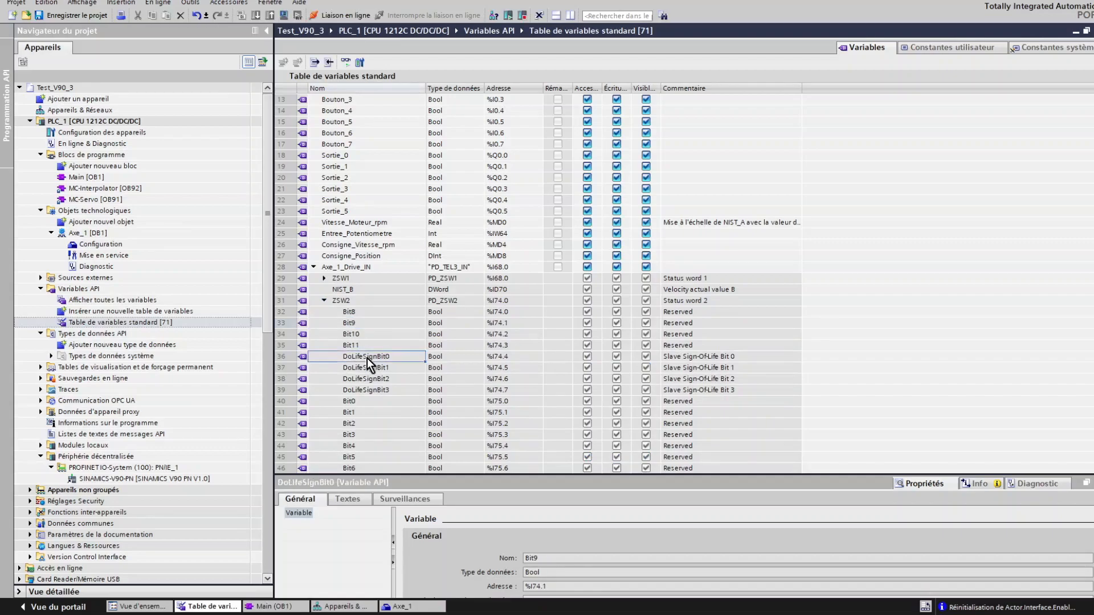
click(324, 302)
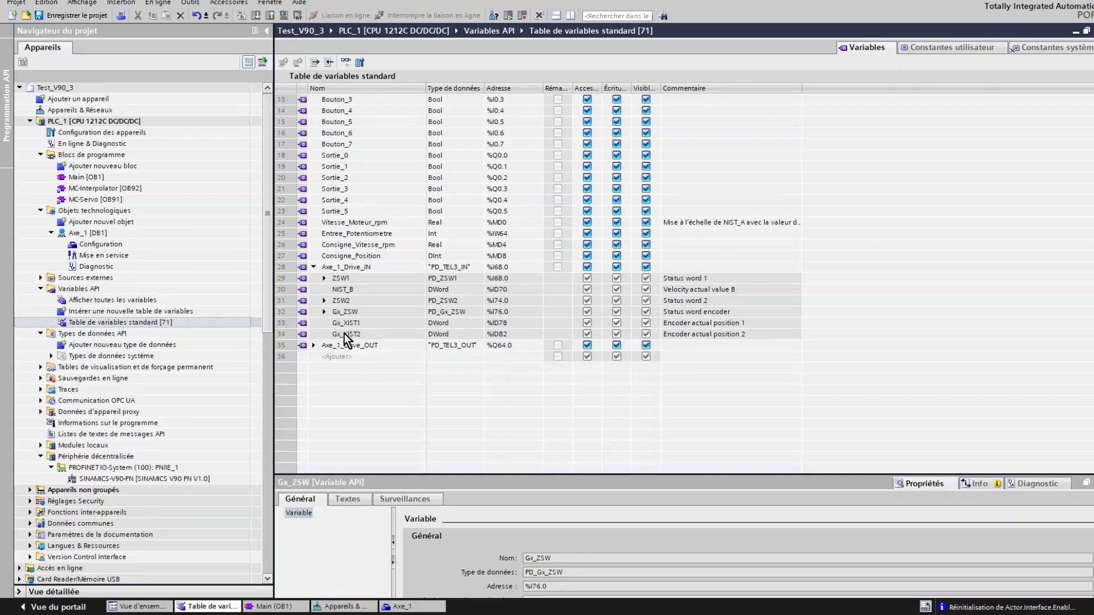
Examine the structure of Axe_1_Drive_OUT, including control words STW1 and STW2, and collapse both drive variables again.
click(314, 345)
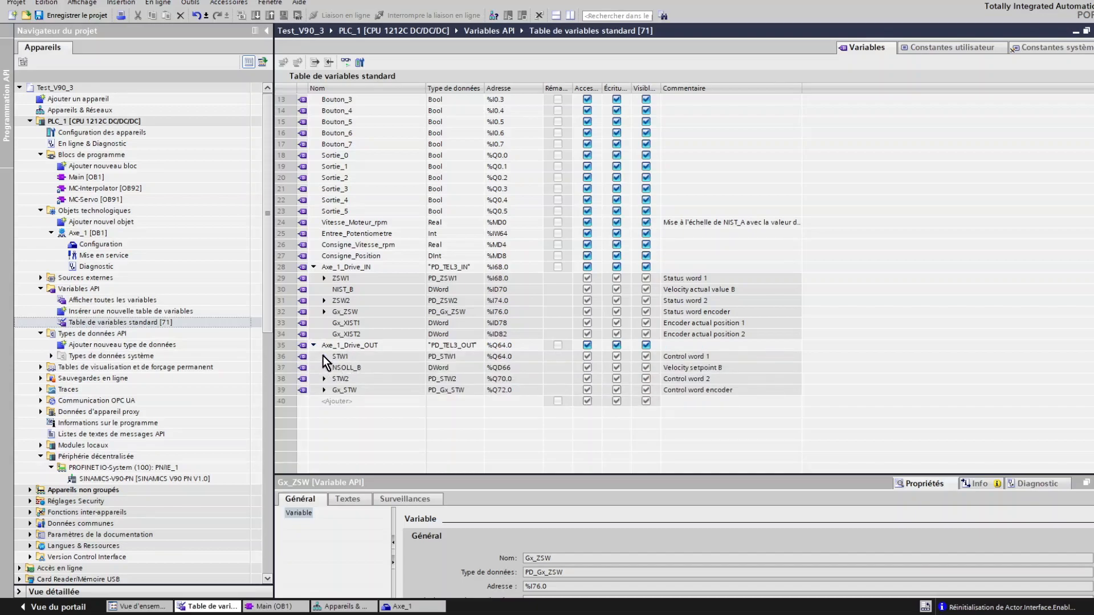
click(323, 356)
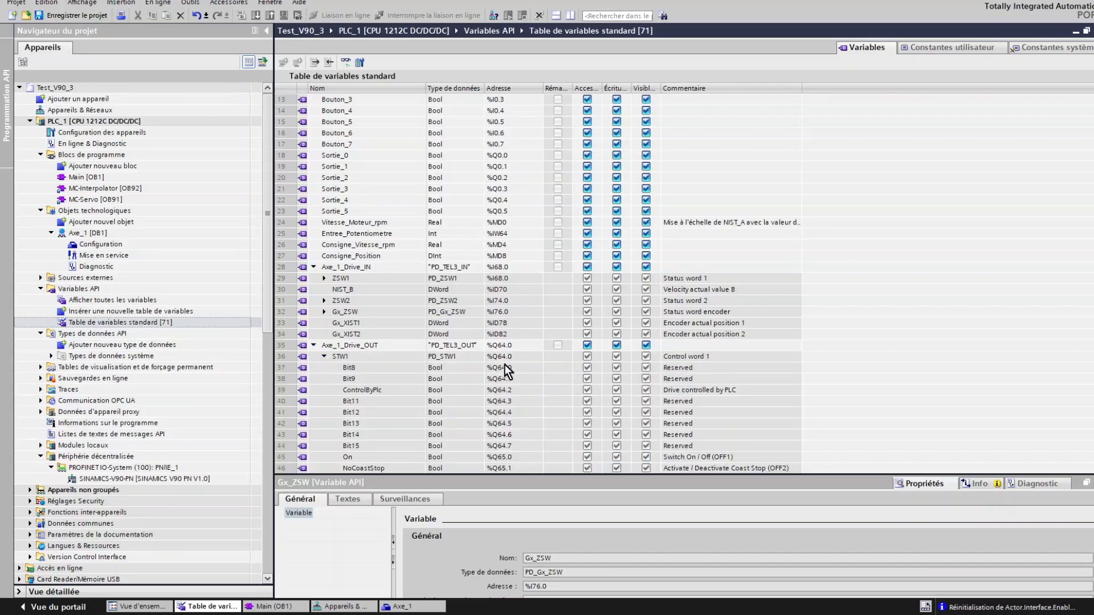
click(325, 356)
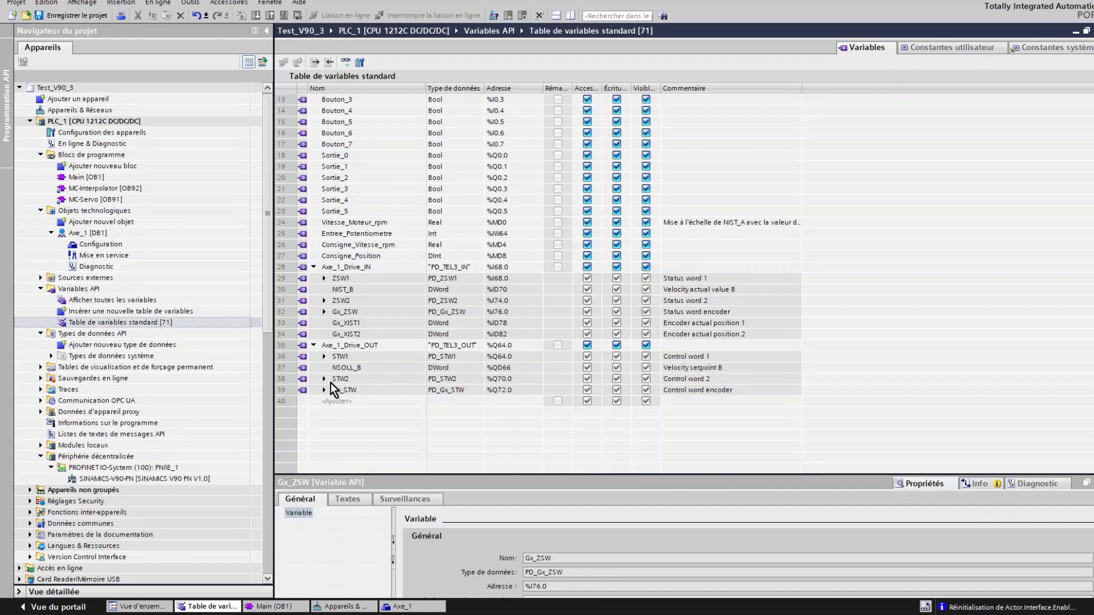
click(325, 380)
scroll(329, 380, down, 3)
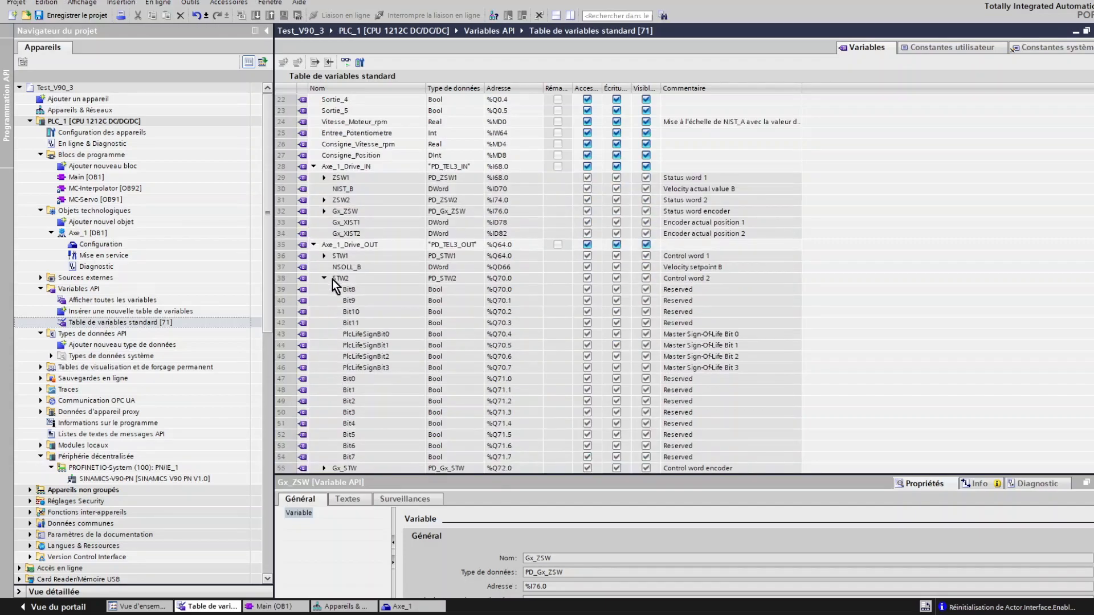
click(325, 279)
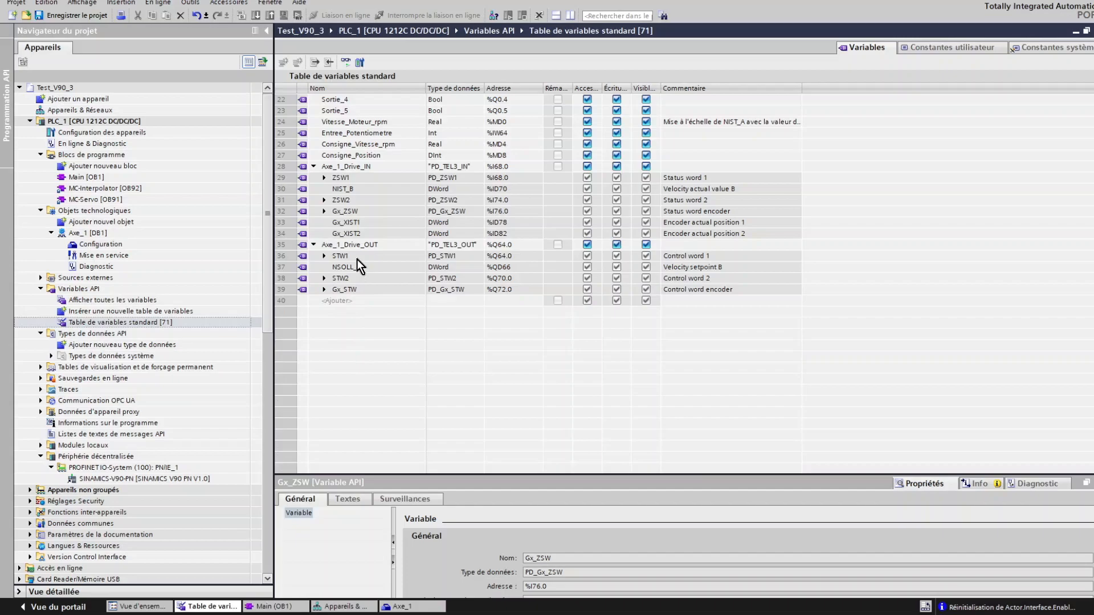
click(312, 167)
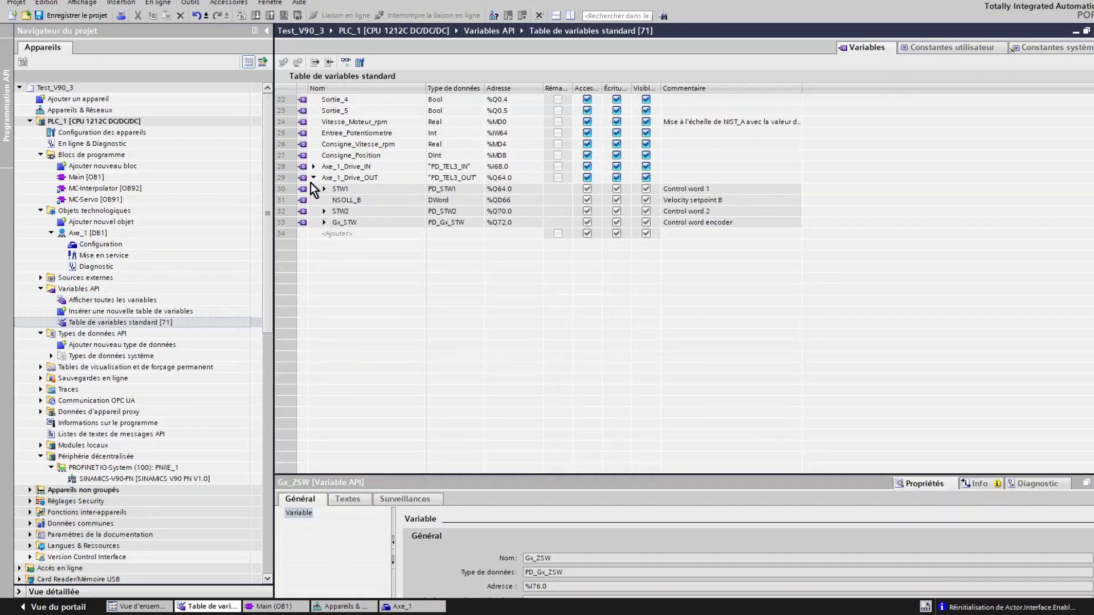
click(313, 178)
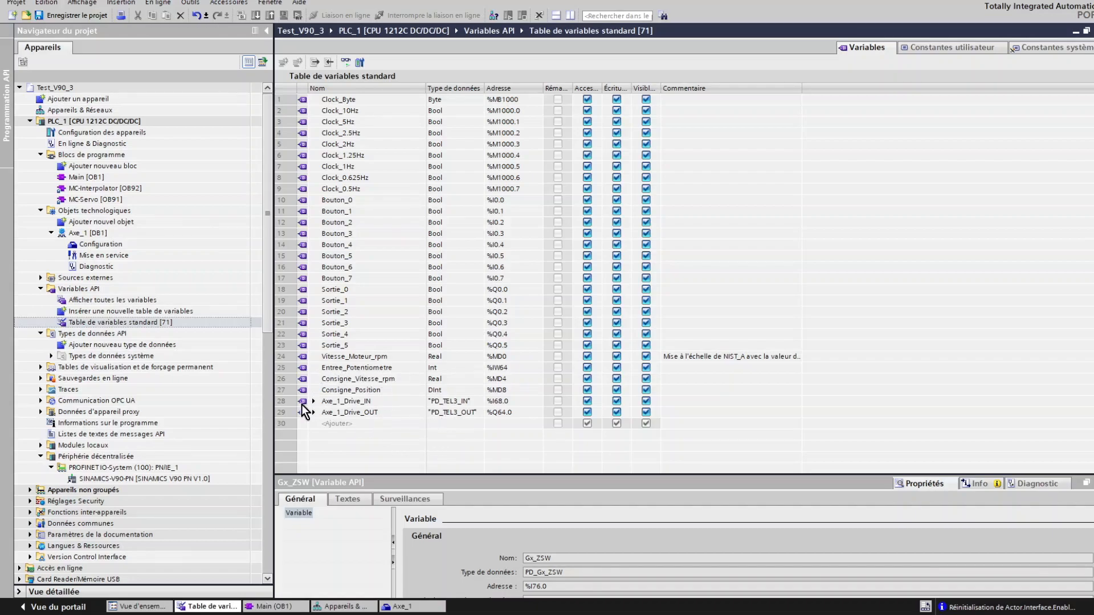
Set the load movement per motor revolution to 175 mm in the mechanical parameters of Axe_1's configuration.
double_click(115, 245)
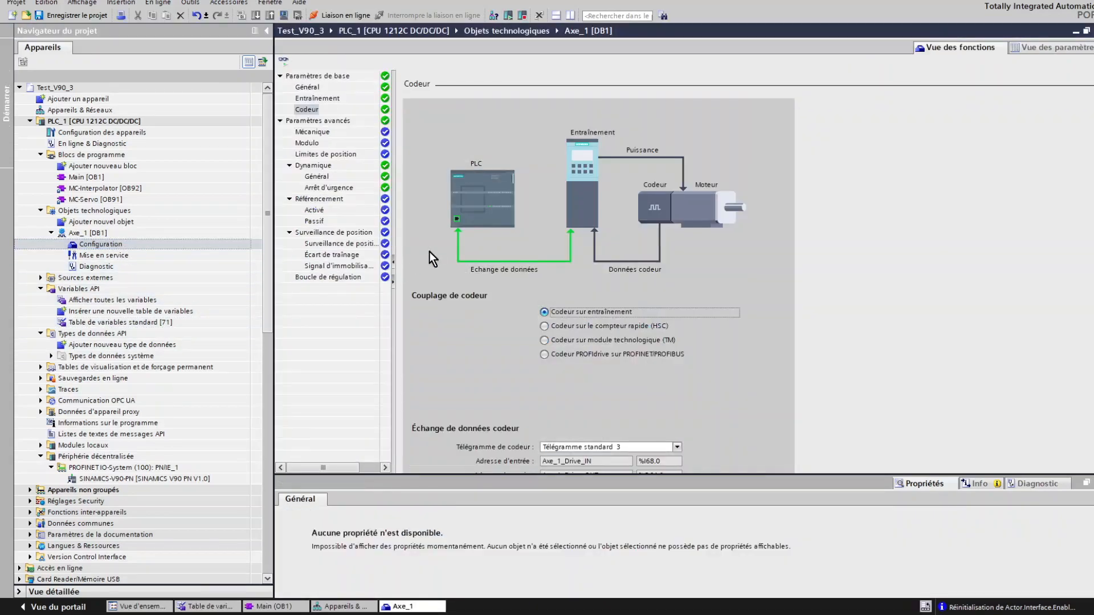
click(319, 132)
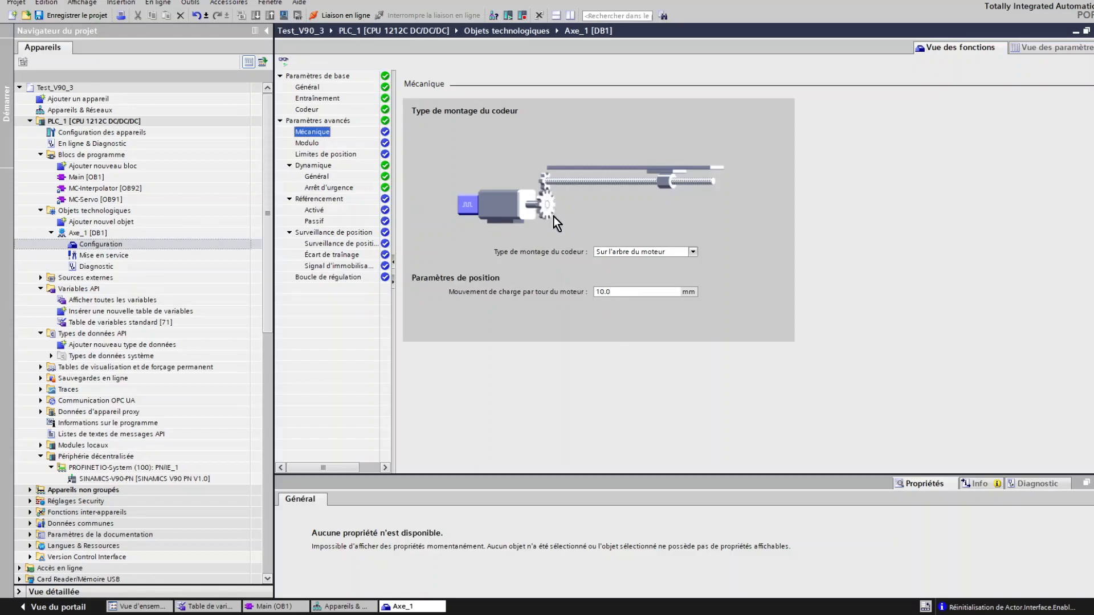
drag(612, 292, 593, 291)
text(175)
Set the axis's maximum velocity to 2000 rpm in the general dynamic parameters.
click(310, 144)
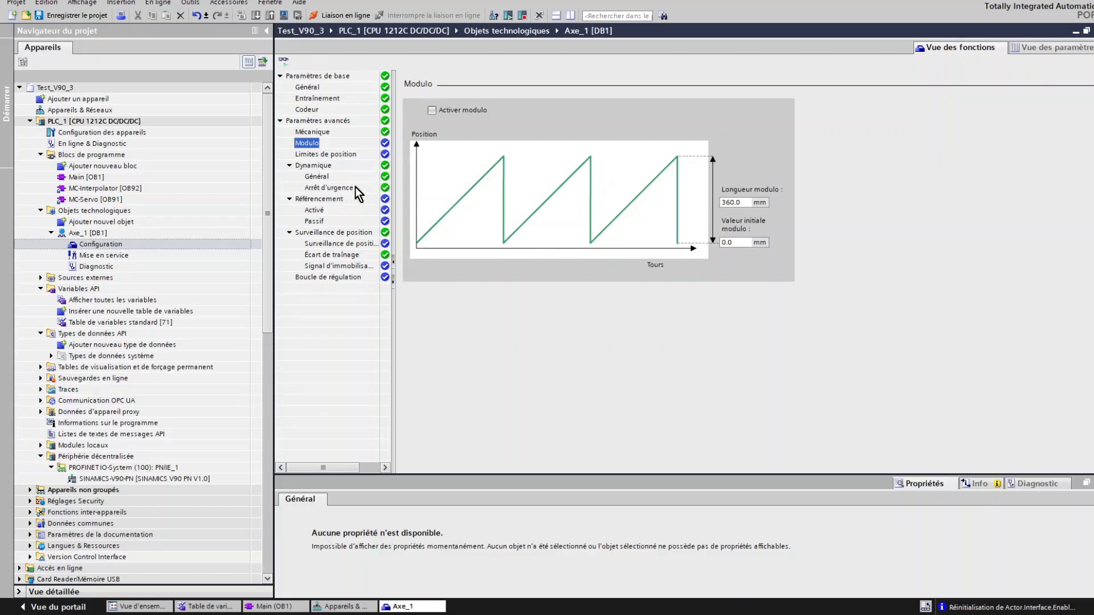
click(314, 177)
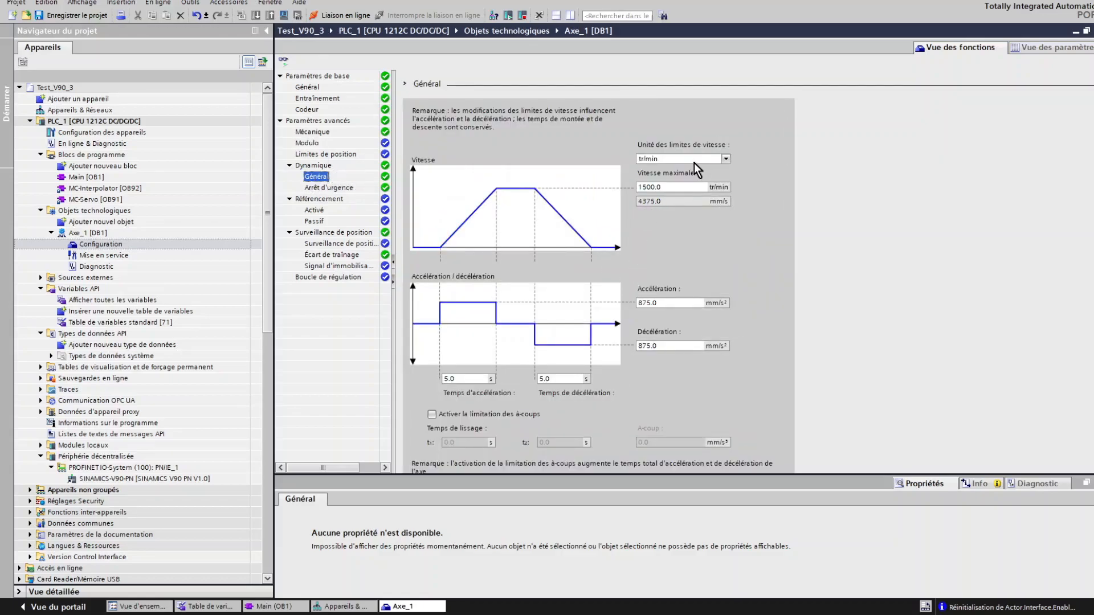
click(667, 188)
drag(667, 188, 590, 186)
text(20)
Set both the acceleration time and the deceleration time of the axis to 0.2 s.
click(467, 378)
drag(481, 378, 421, 382)
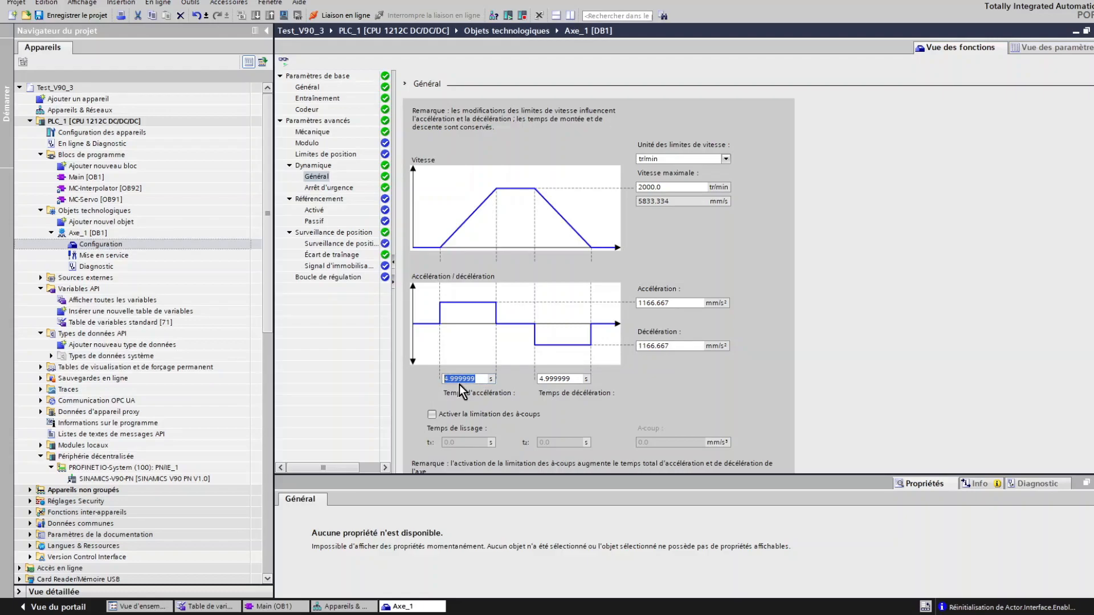
text(0.2)
click(562, 380)
double_click(562, 379)
text(0.2)
scroll(623, 397, down, 1)
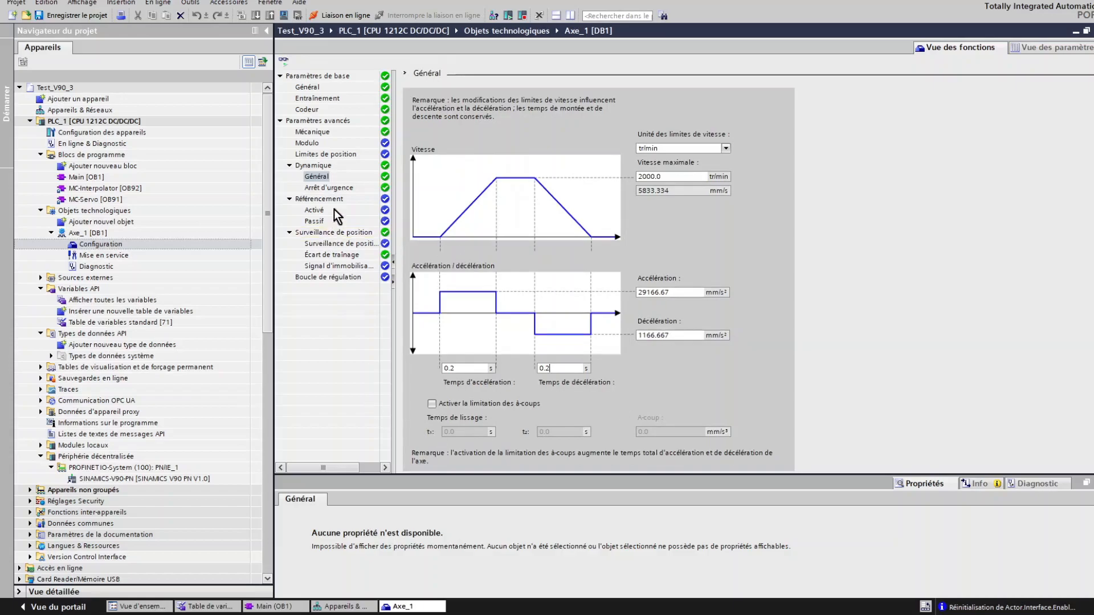
Review the emergency stop and homing parameters, and set the positioning monitoring tolerance time to 10 s.
click(338, 188)
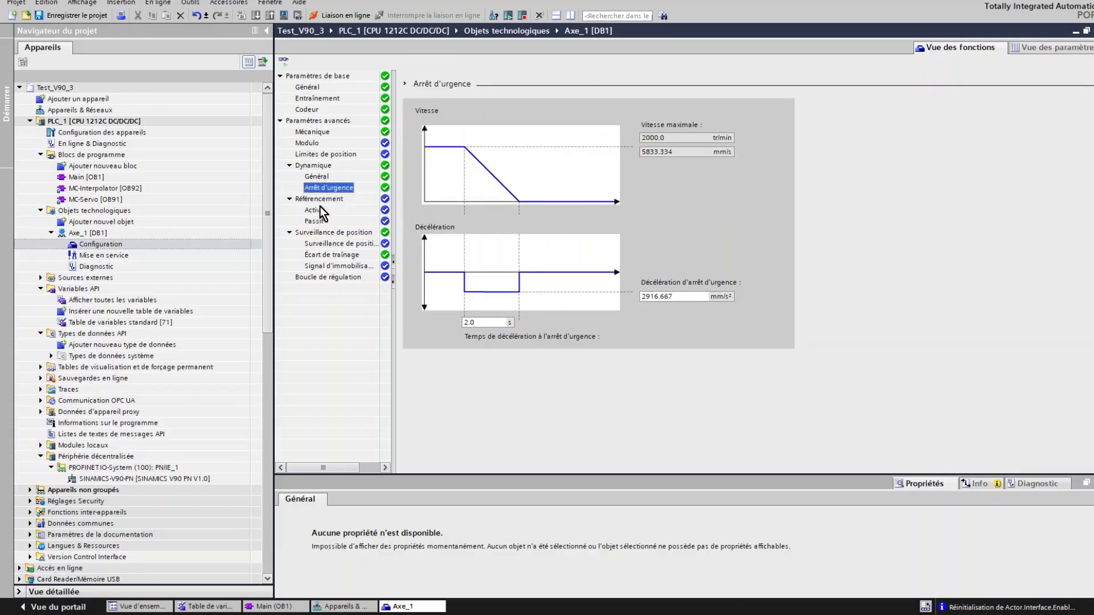
click(320, 200)
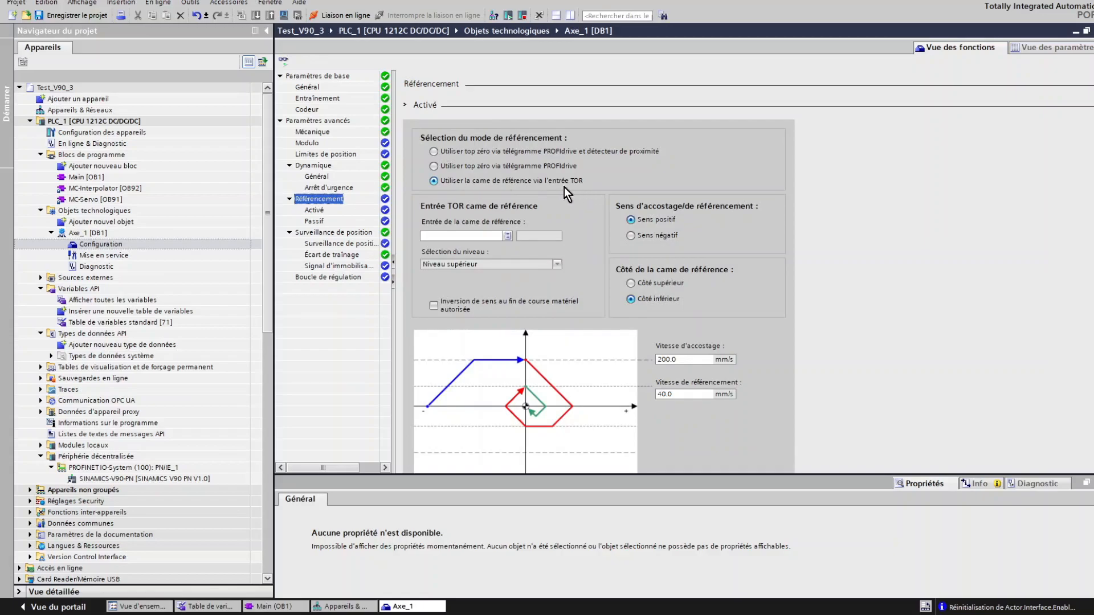
click(334, 233)
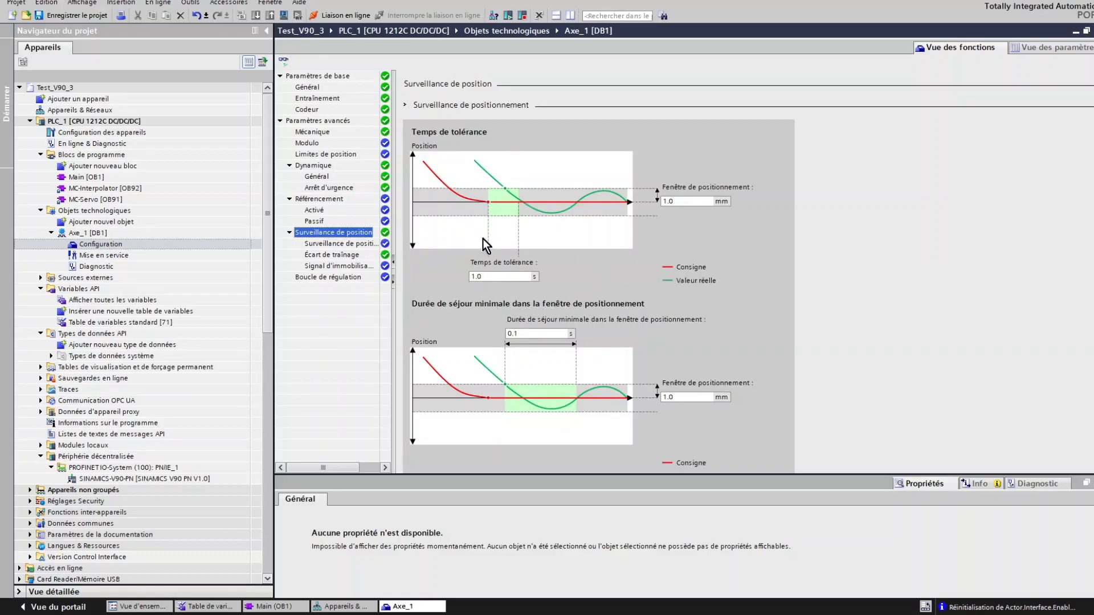
click(482, 277)
text(0)
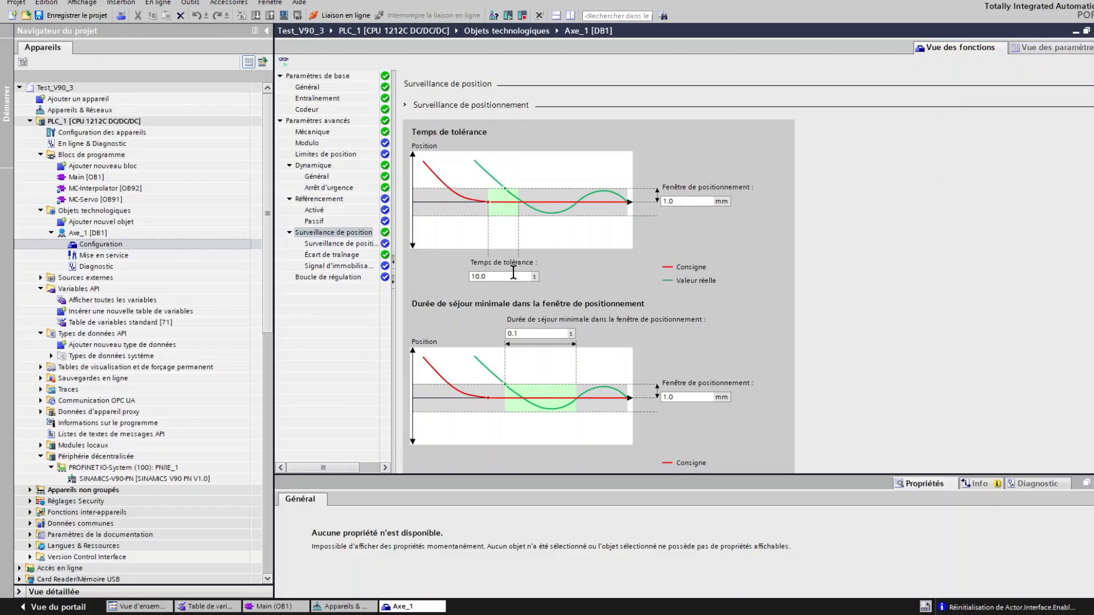
Disable following error monitoring for the axis.
click(342, 248)
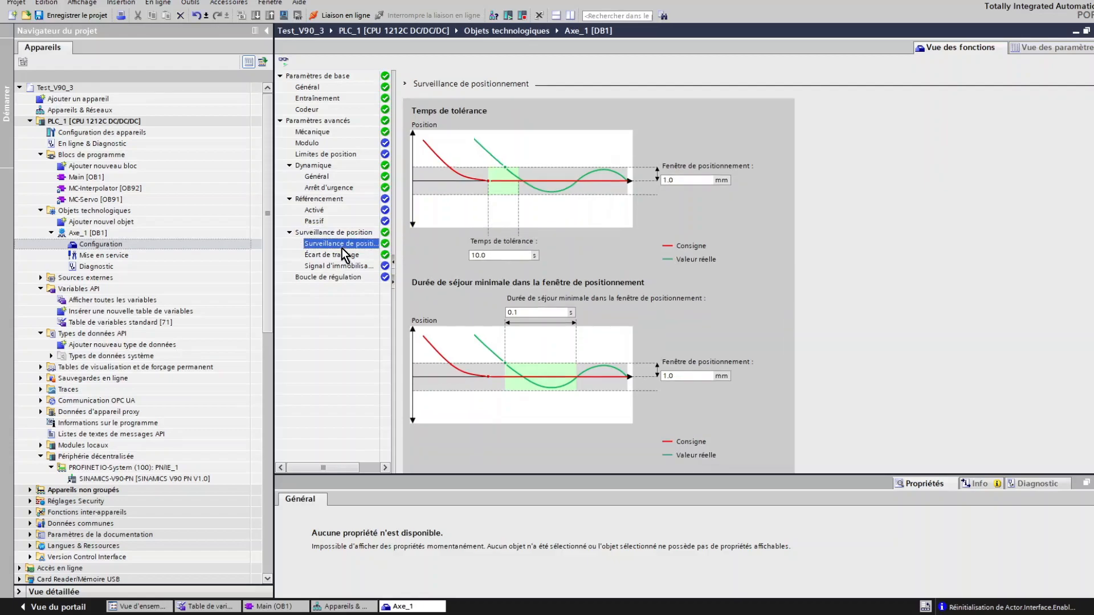
click(340, 257)
click(414, 111)
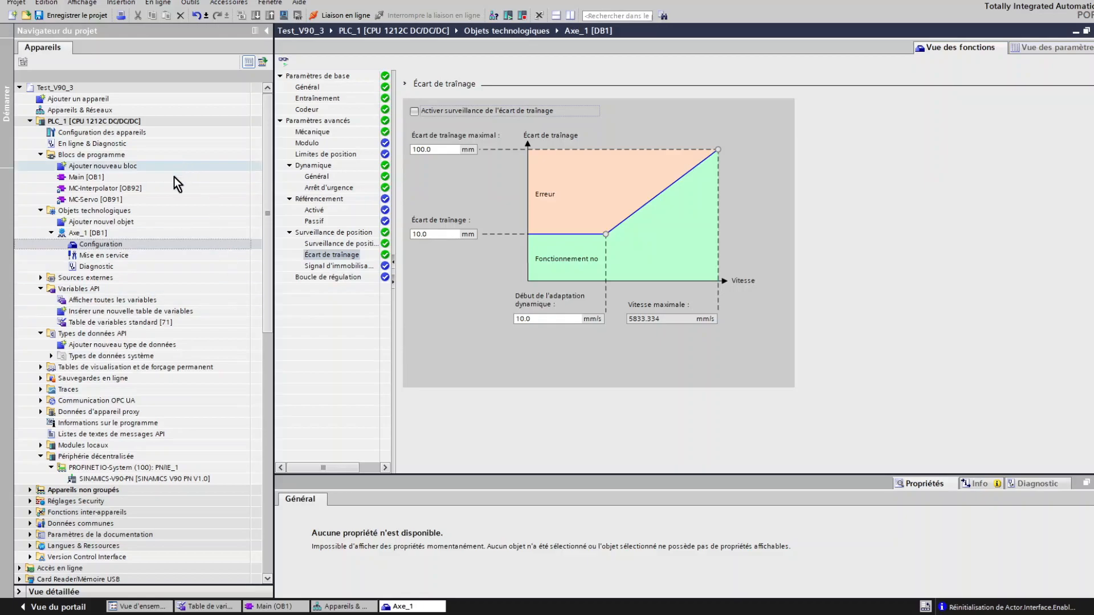
Locate the MC-Interpolator [OB92] and MC-Servo [OB91] organization blocks among PLC_1's program blocks.
click(93, 190)
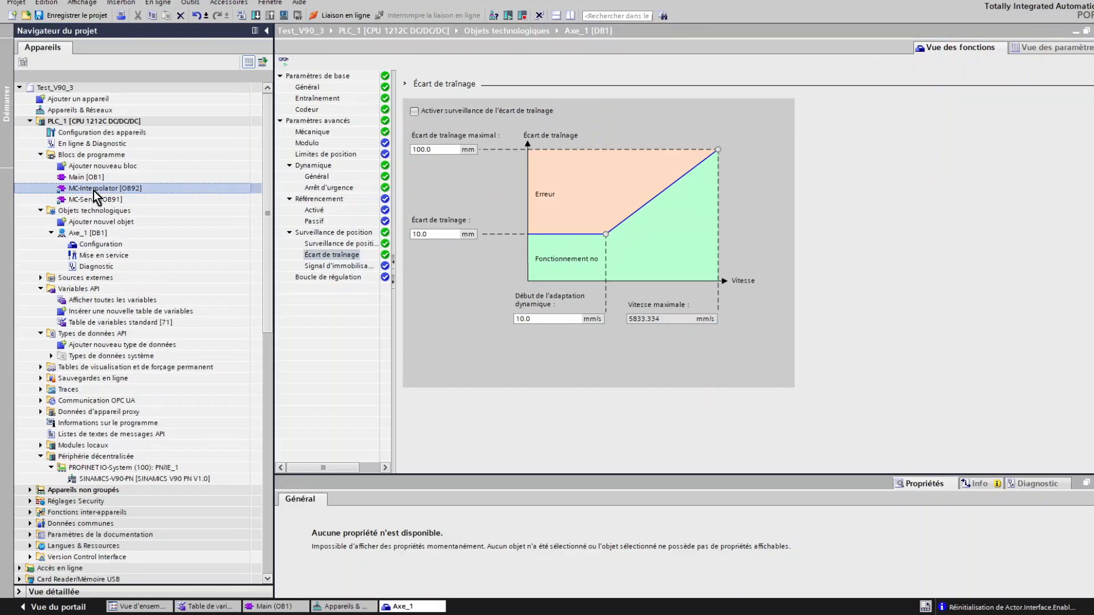
click(93, 200)
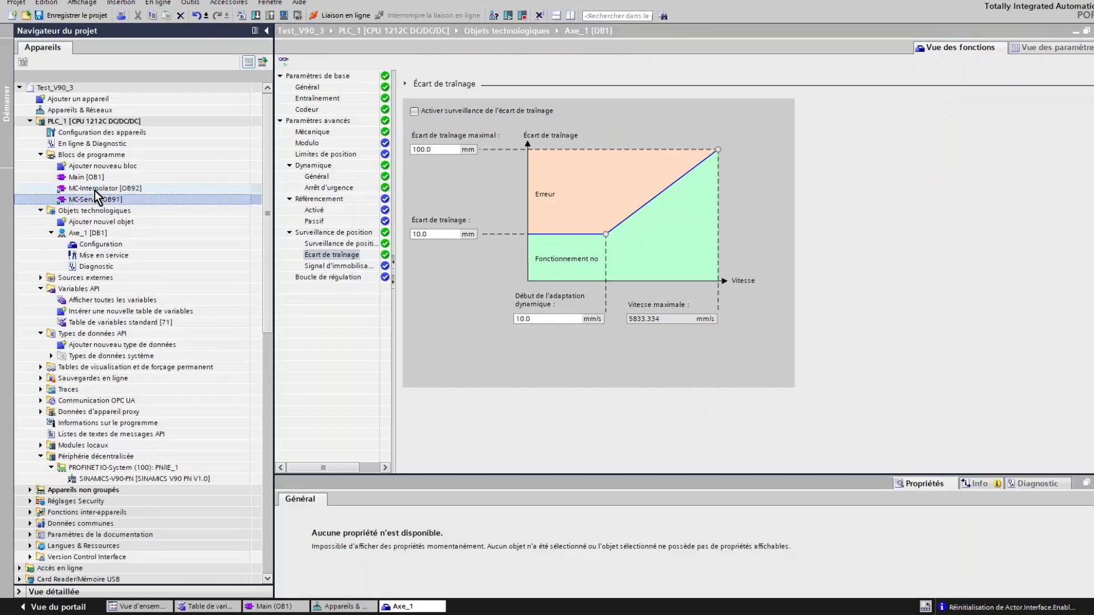
click(94, 190)
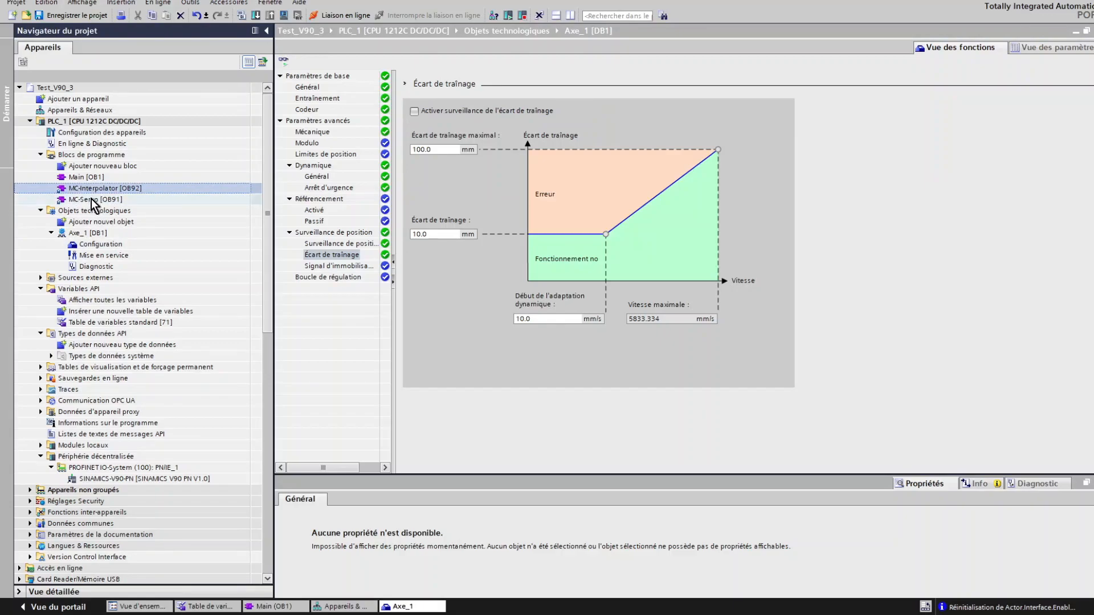
Open the commissioning control panel of Axe_1, take master control with a 3000 ms monitoring time, and enable the axis.
click(91, 199)
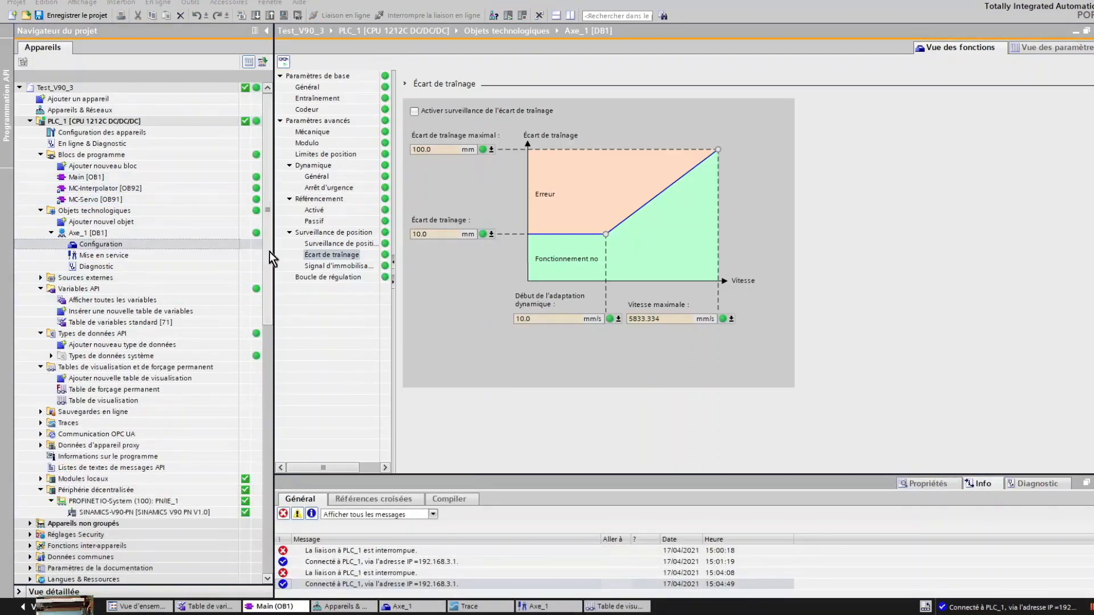
double_click(108, 258)
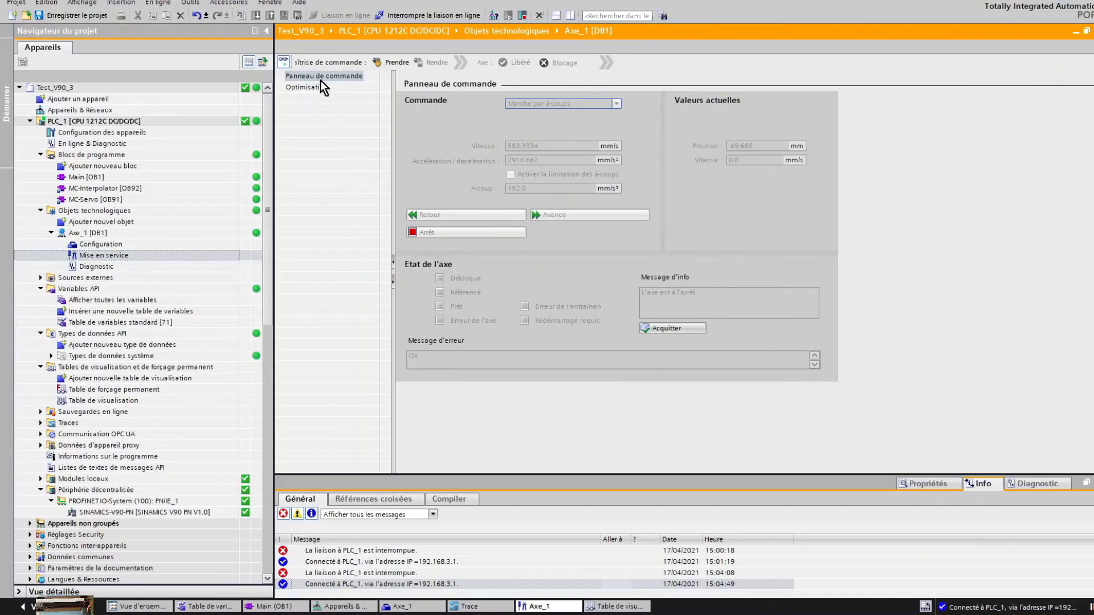
click(316, 77)
click(389, 62)
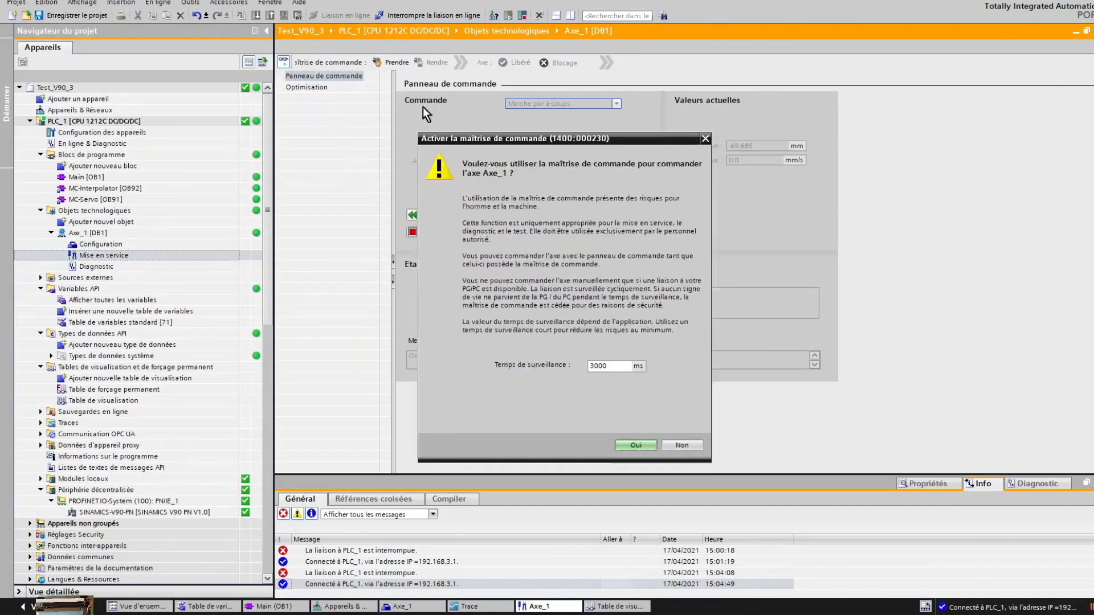
click(638, 445)
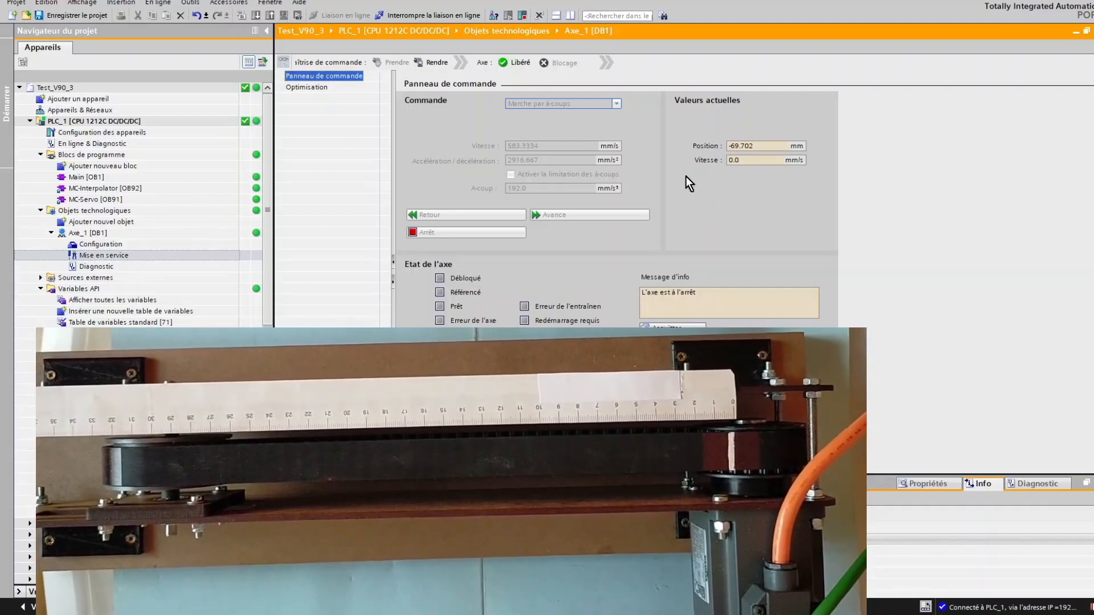
click(511, 66)
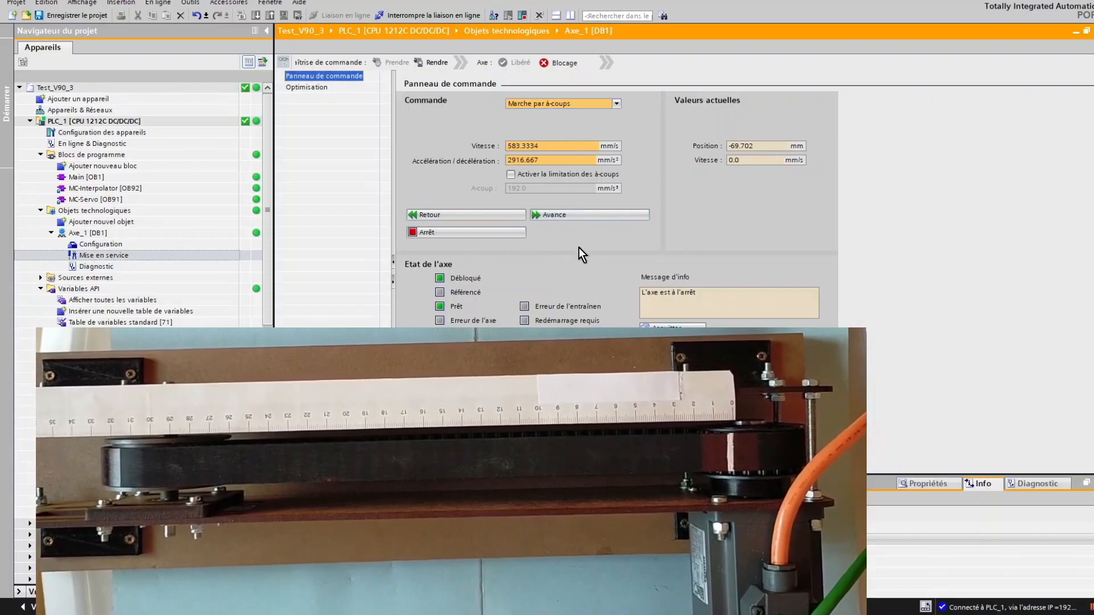
Jog the axis forward at 583.3334 mm/s from the commissioning control panel.
click(549, 217)
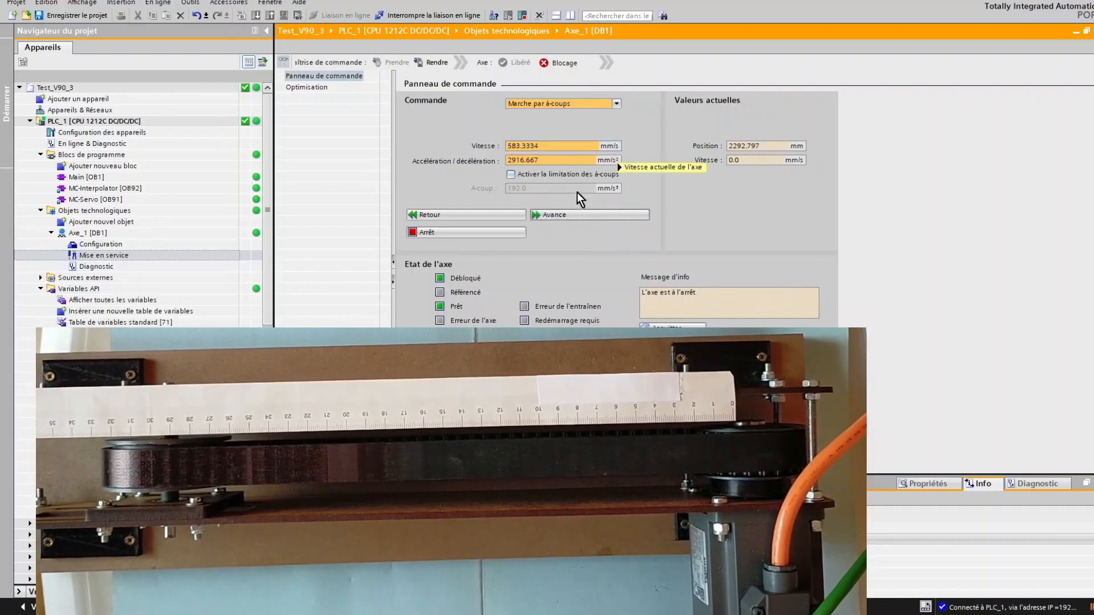
click(564, 217)
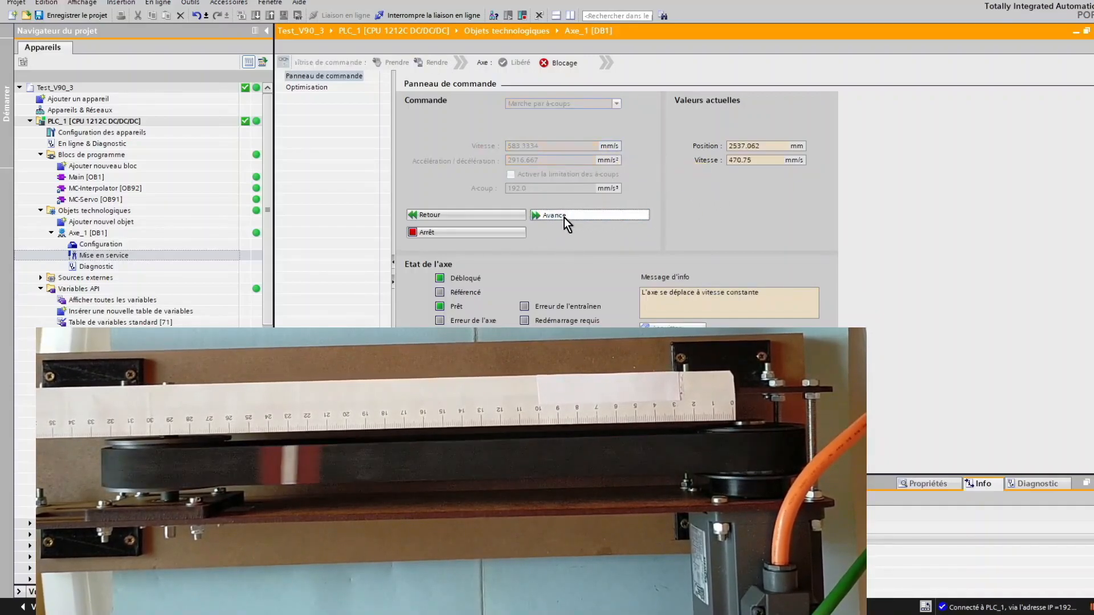
drag(564, 218, 564, 218)
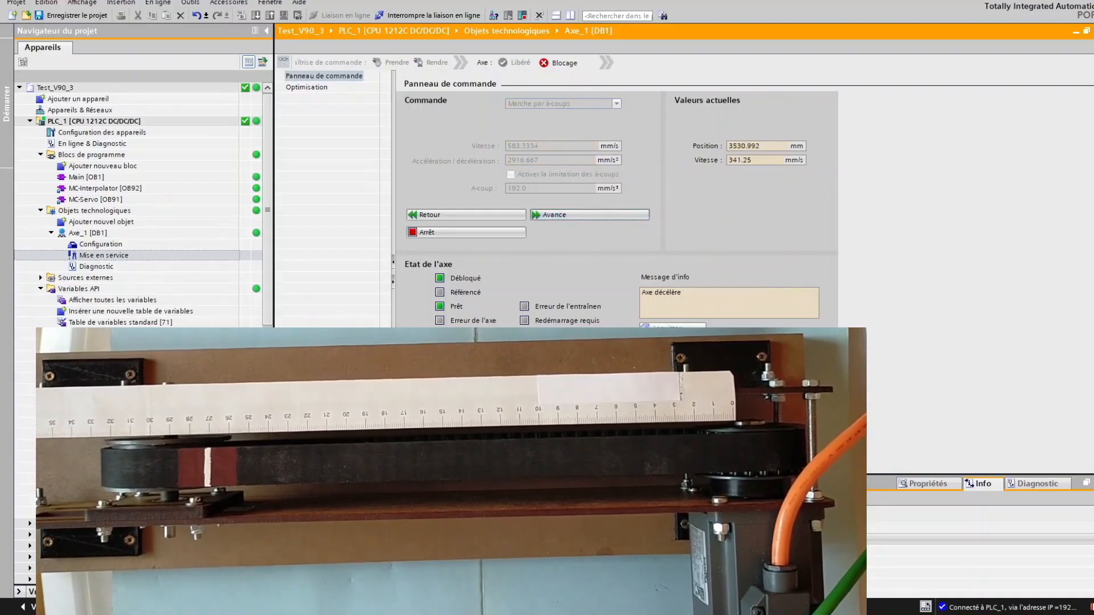
Bring up the watch table beside the axis control panel and start monitoring the speed setpoint and motor speed variables.
click(618, 606)
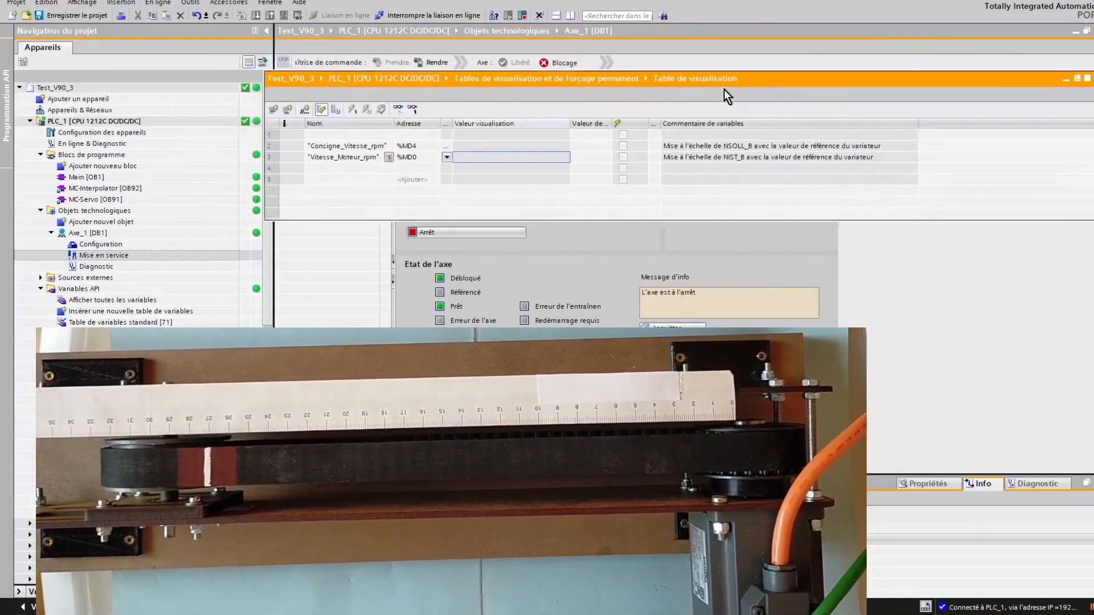
drag(728, 76, 1070, 111)
drag(793, 113, 1018, 128)
click(965, 157)
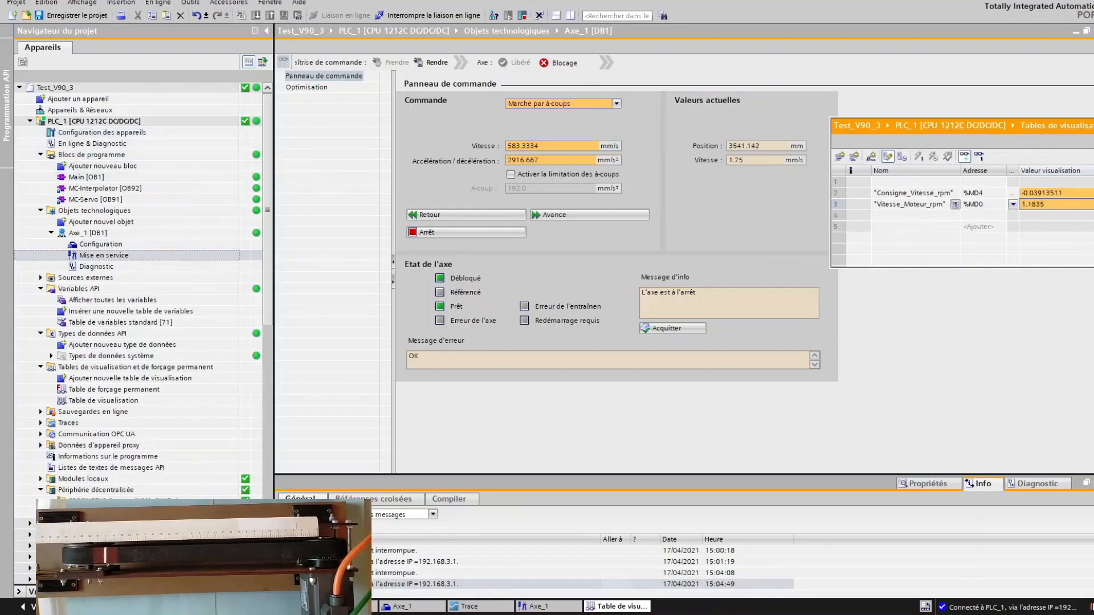
Examine the speed scaling formulas in network 2 of Main [OB1], including NIST_B, NSOLL_B and the p2000 reference speed.
drag(0, 165, 679, 143)
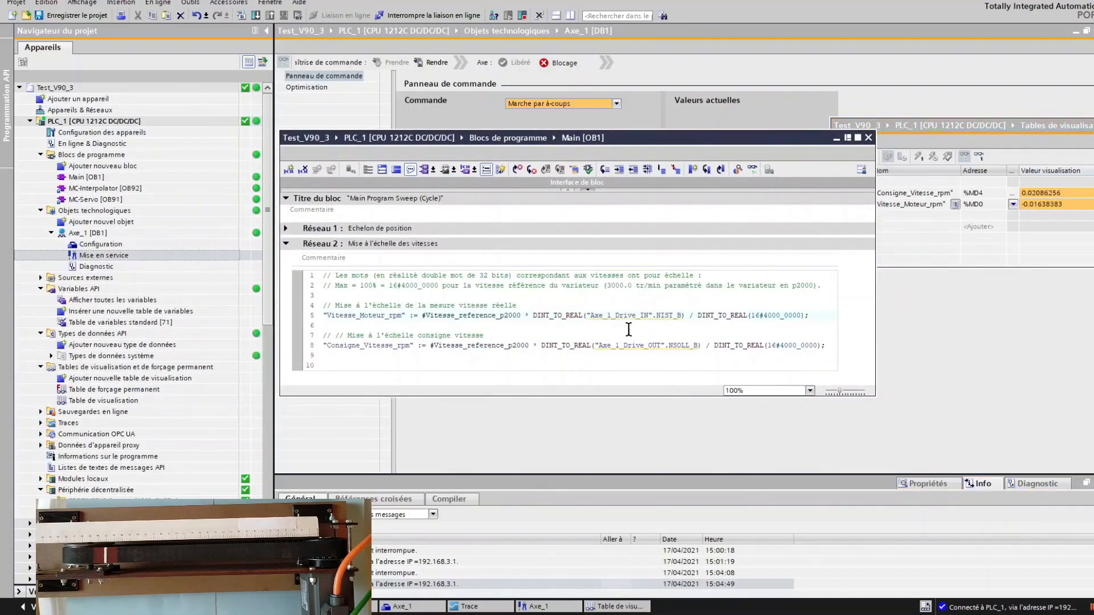
double_click(660, 318)
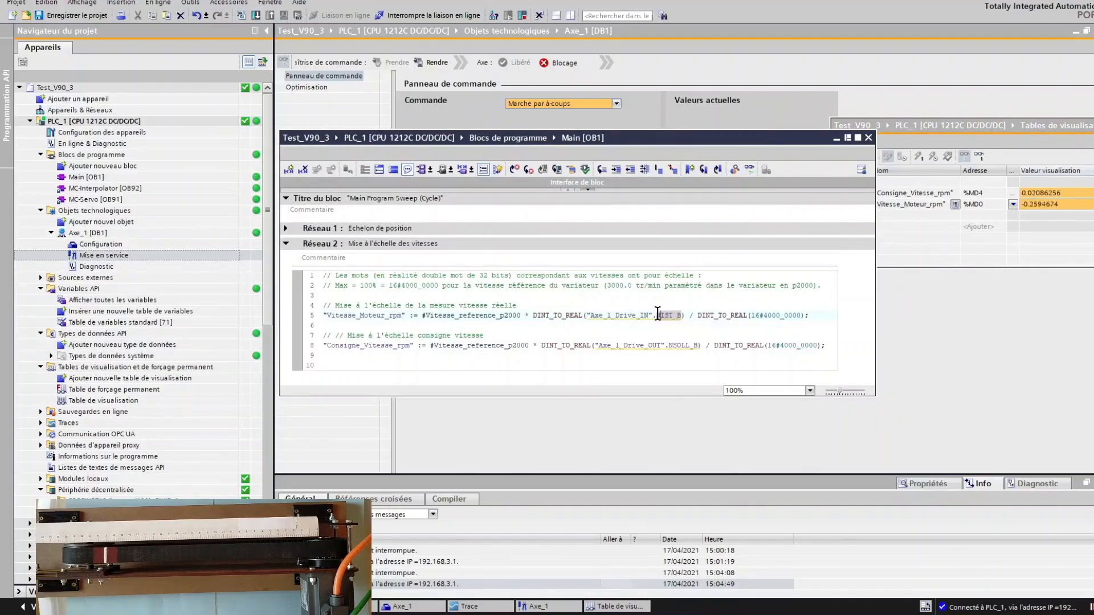
mouse_move(666, 314)
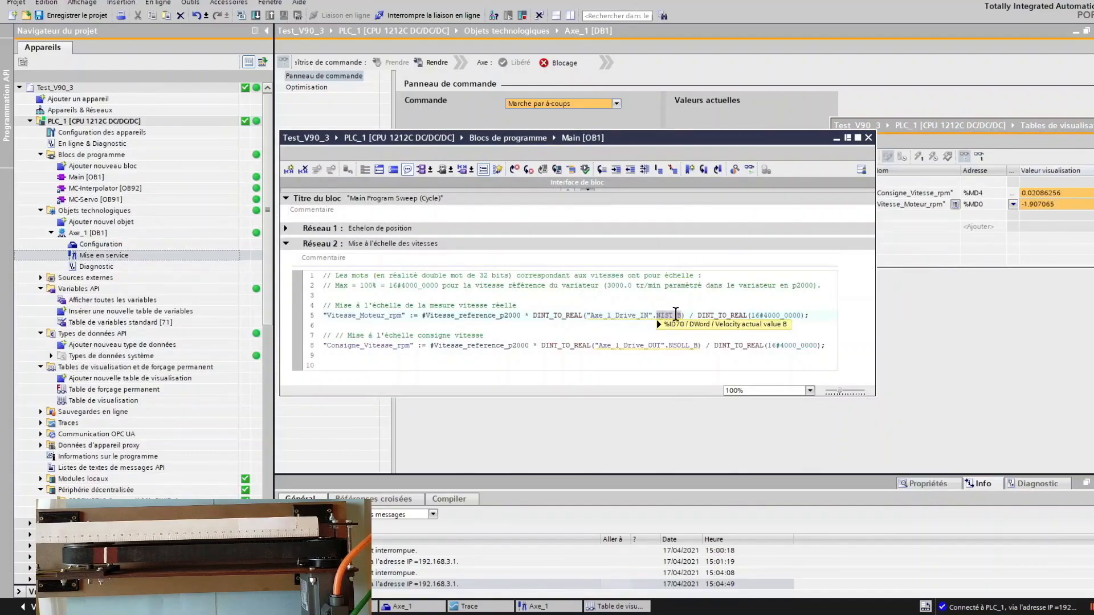
mouse_move(689, 346)
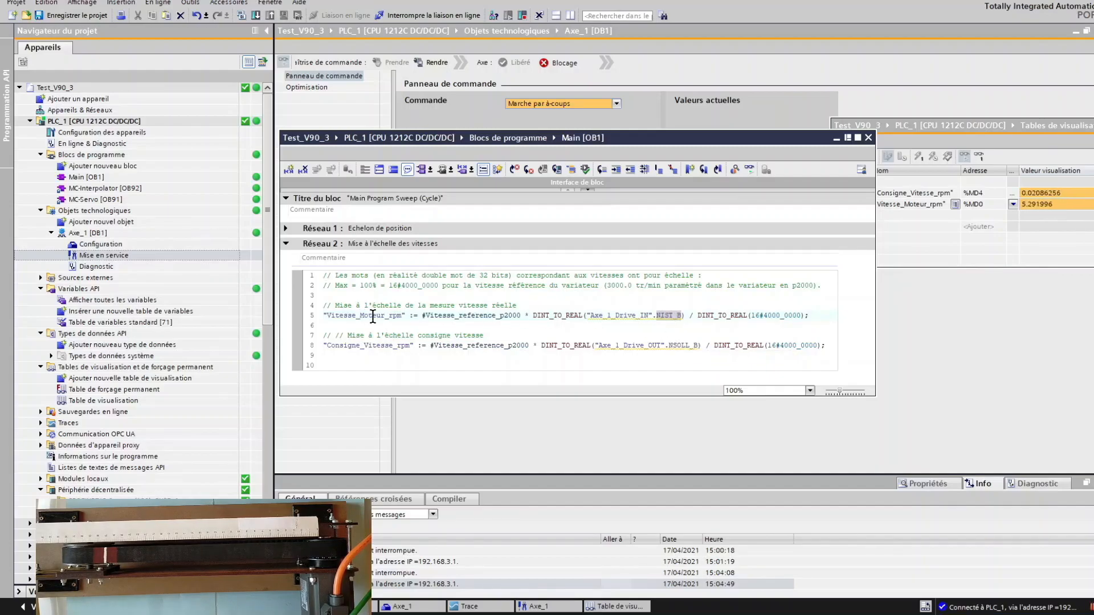
click(460, 316)
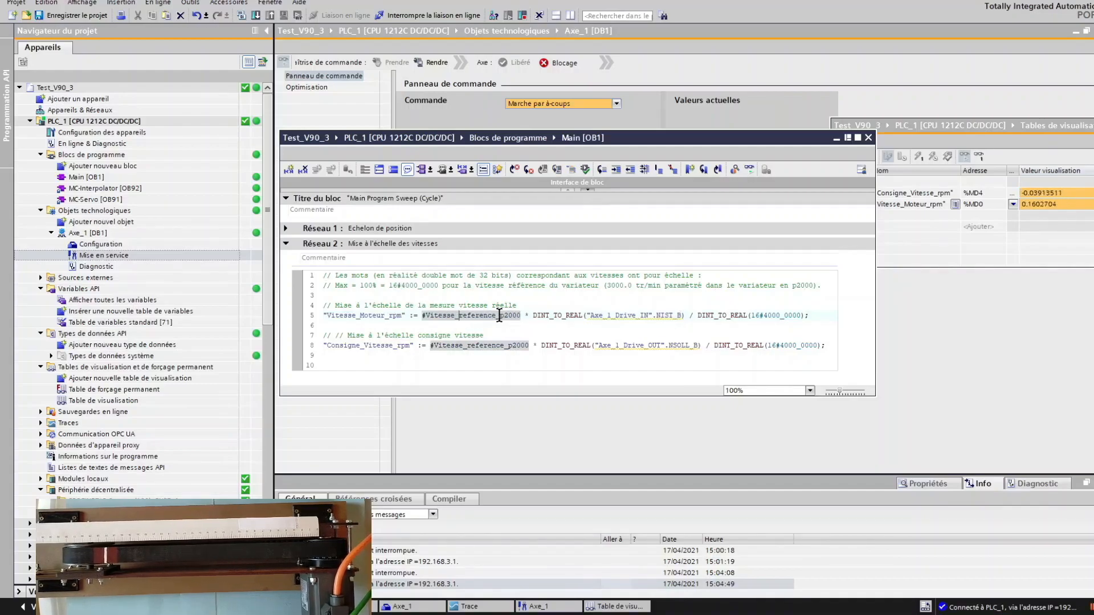
mouse_move(514, 316)
click(402, 285)
drag(419, 286, 439, 285)
click(504, 295)
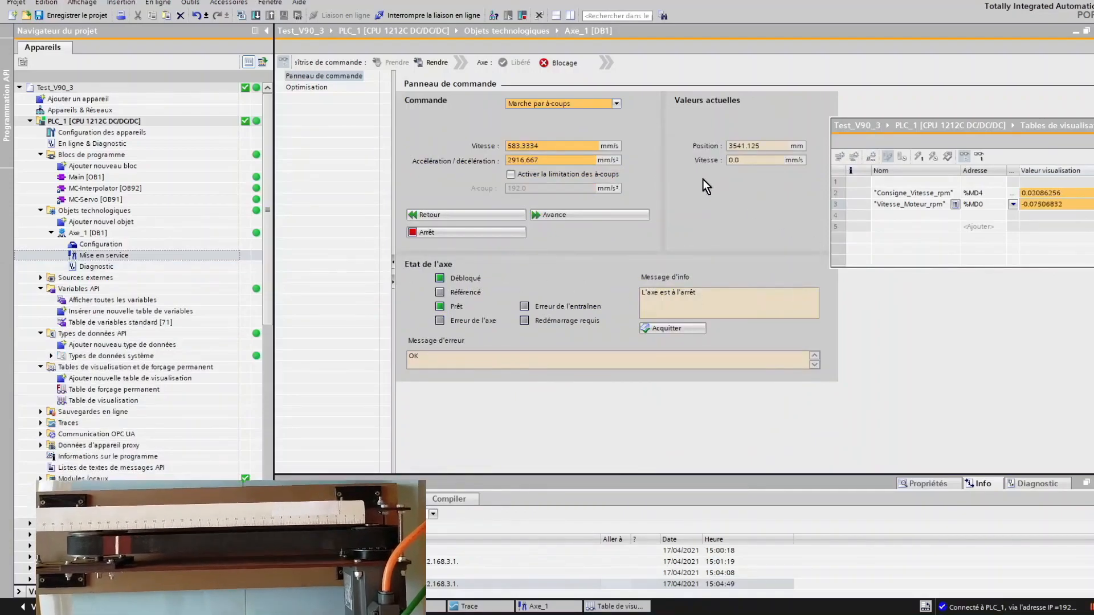
Jog the axis forward at the preset speed, and in both directions with the speed set to 5000 mm/s.
click(557, 220)
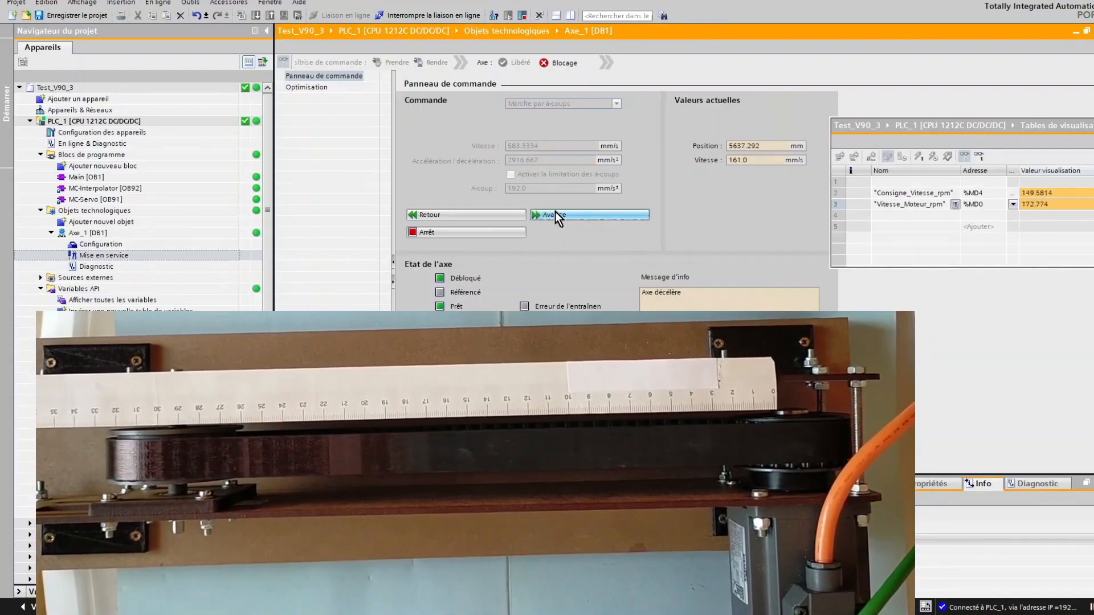
drag(539, 146, 460, 148)
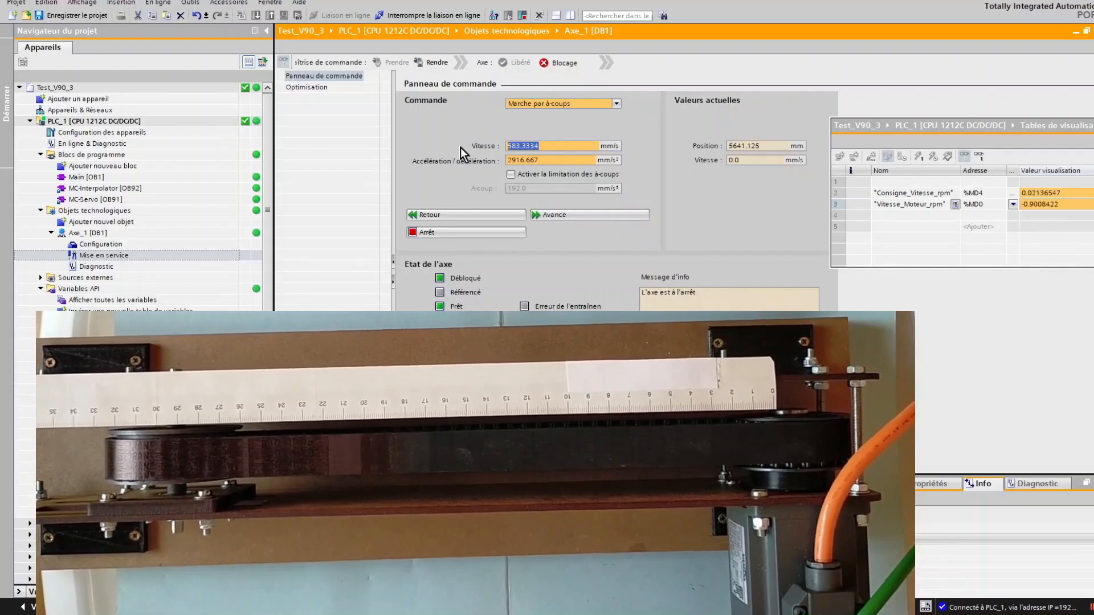
text(5000)
click(576, 217)
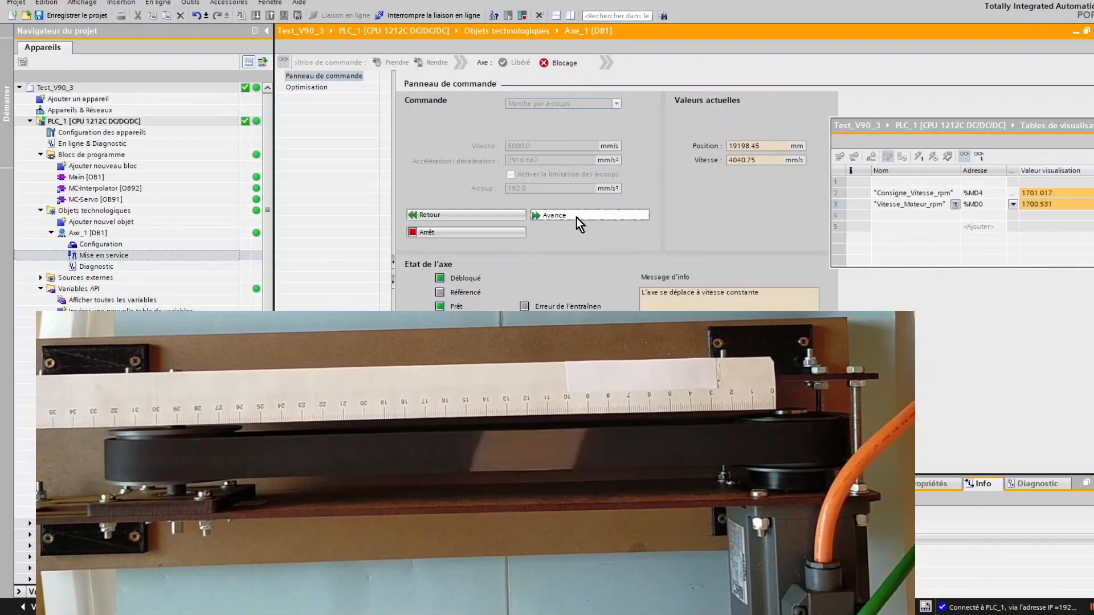
drag(576, 217, 576, 217)
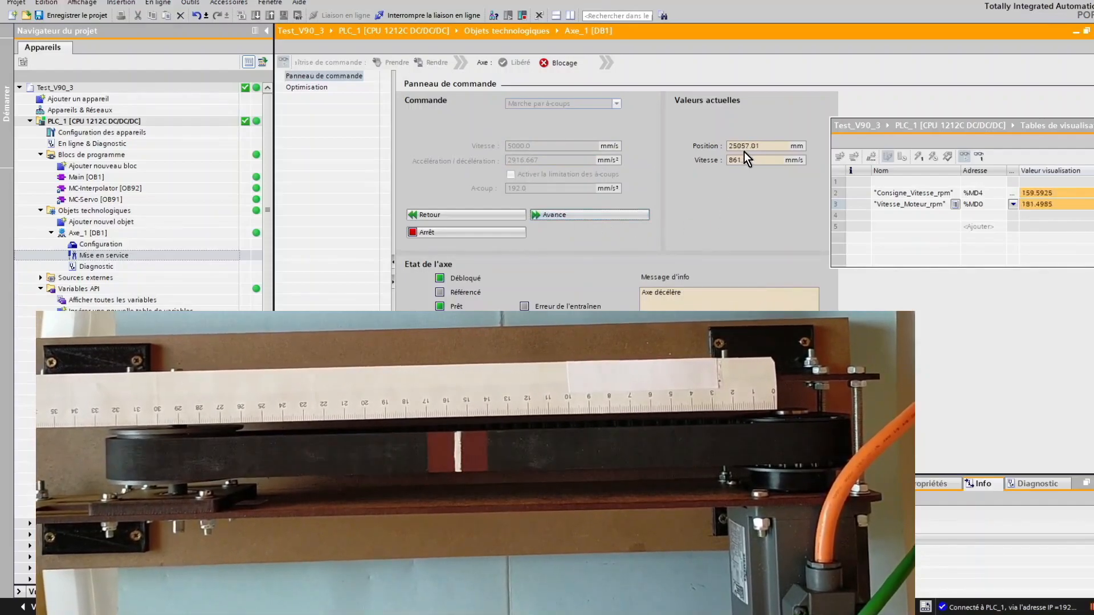
drag(467, 218, 467, 218)
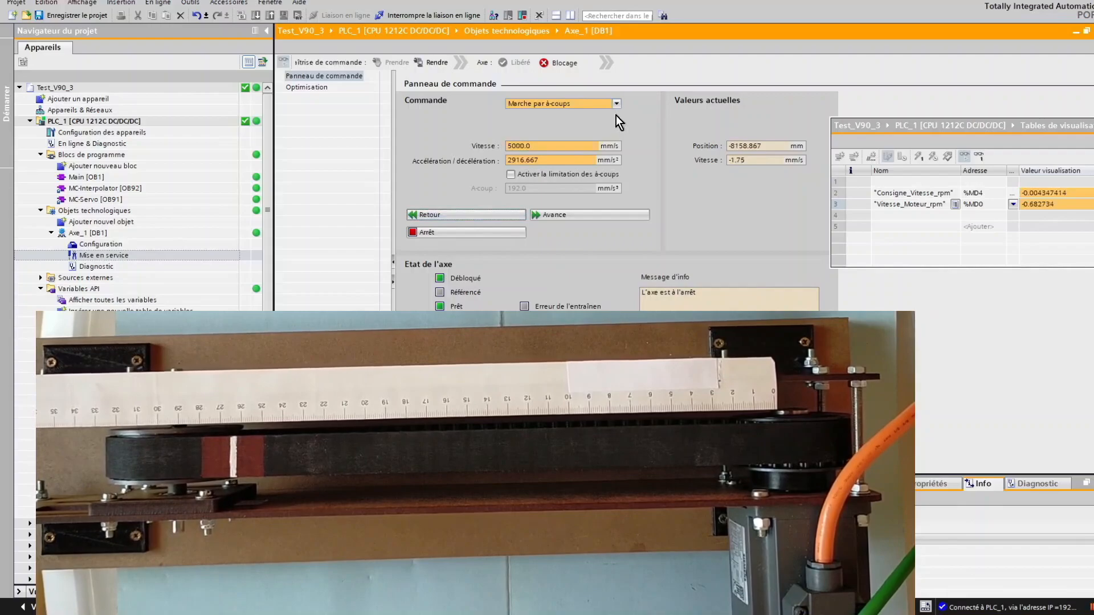
Switch the axis command to positioning mode and run a relative move of 1000 mm at 5000 mm/s.
click(616, 105)
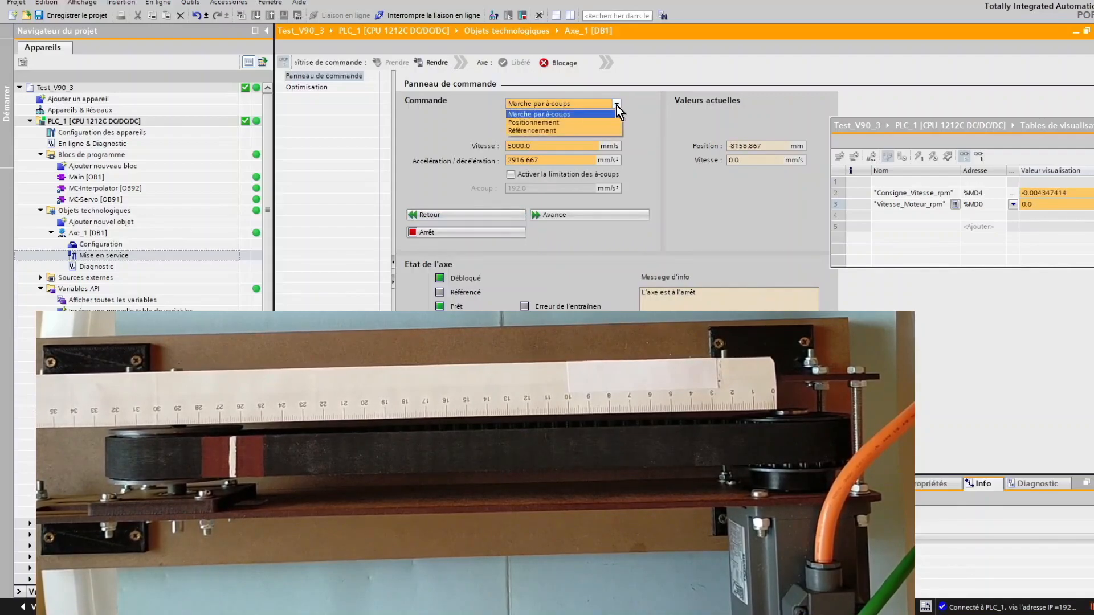
click(573, 122)
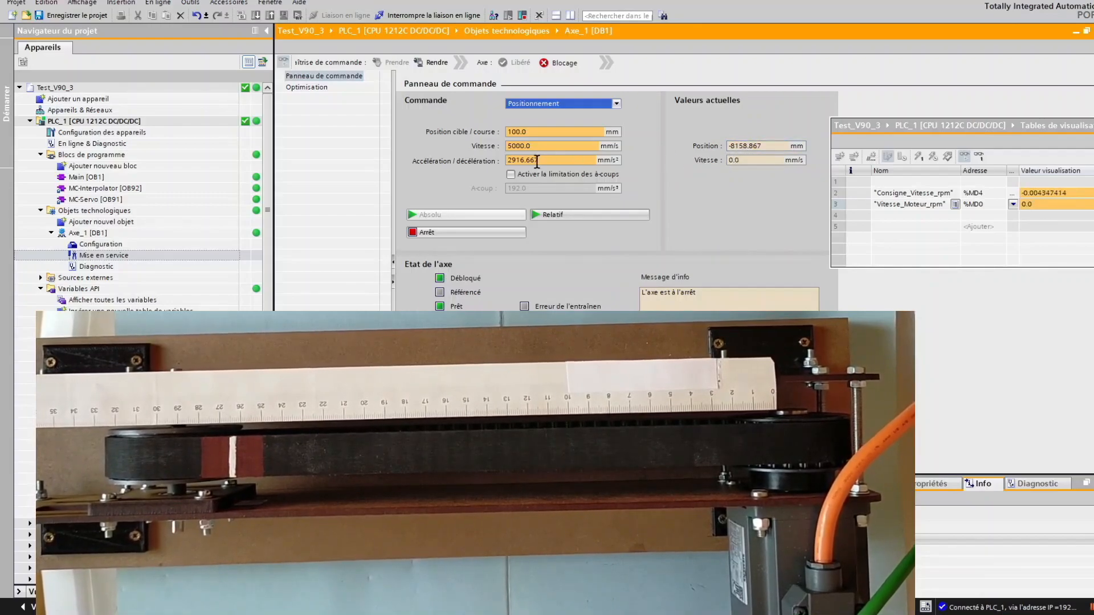
click(522, 132)
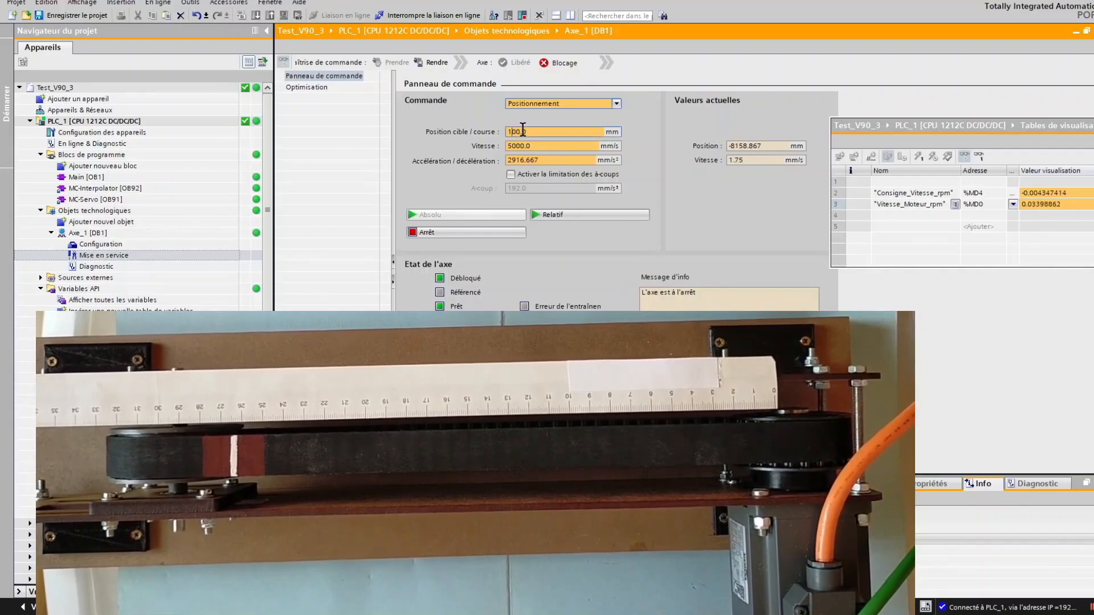
click(549, 221)
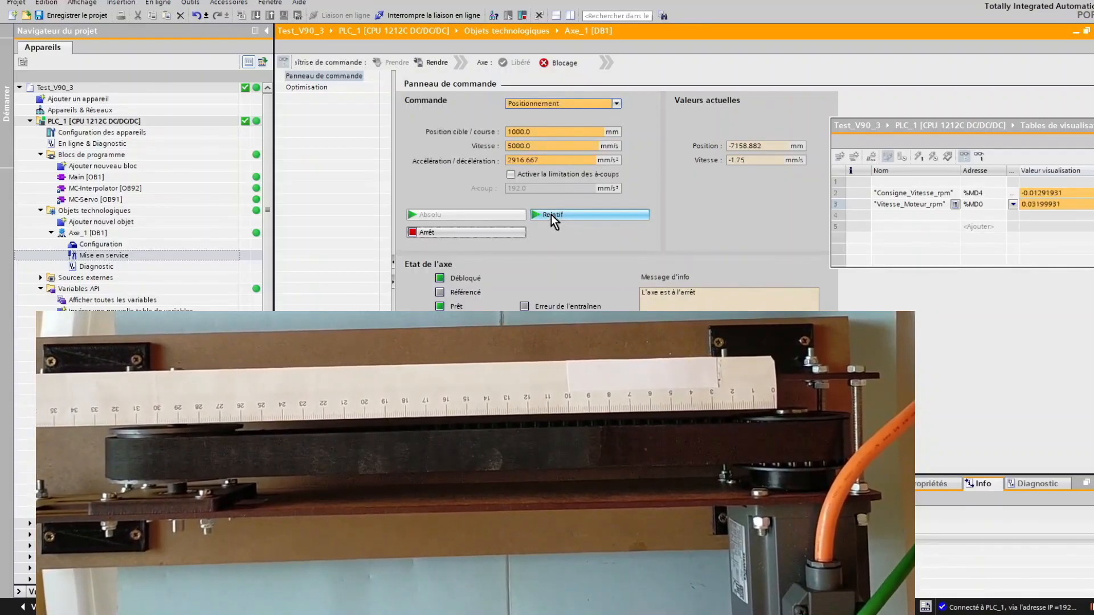
Run a relative move of 7158.865 mm, followed by a relative move of -70 mm.
click(512, 132)
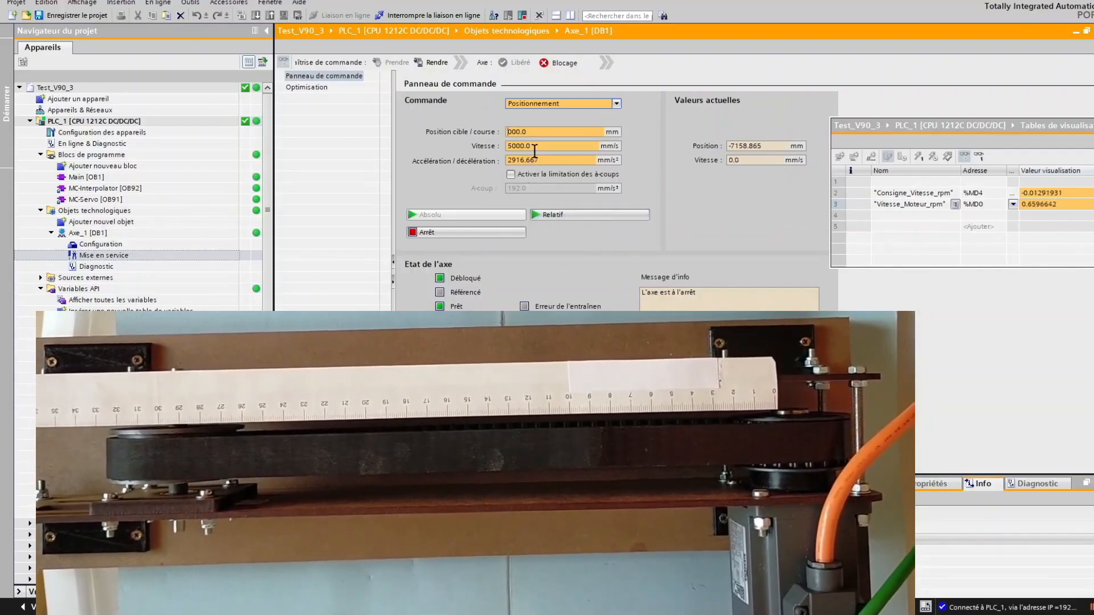
drag(537, 131, 479, 132)
text(7158.865)
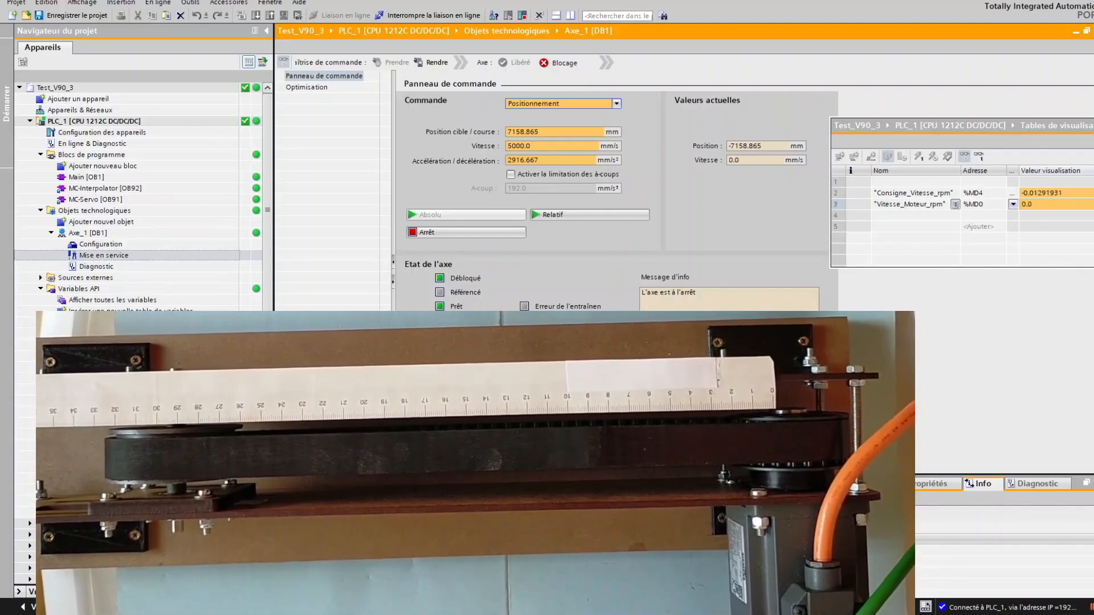
click(588, 213)
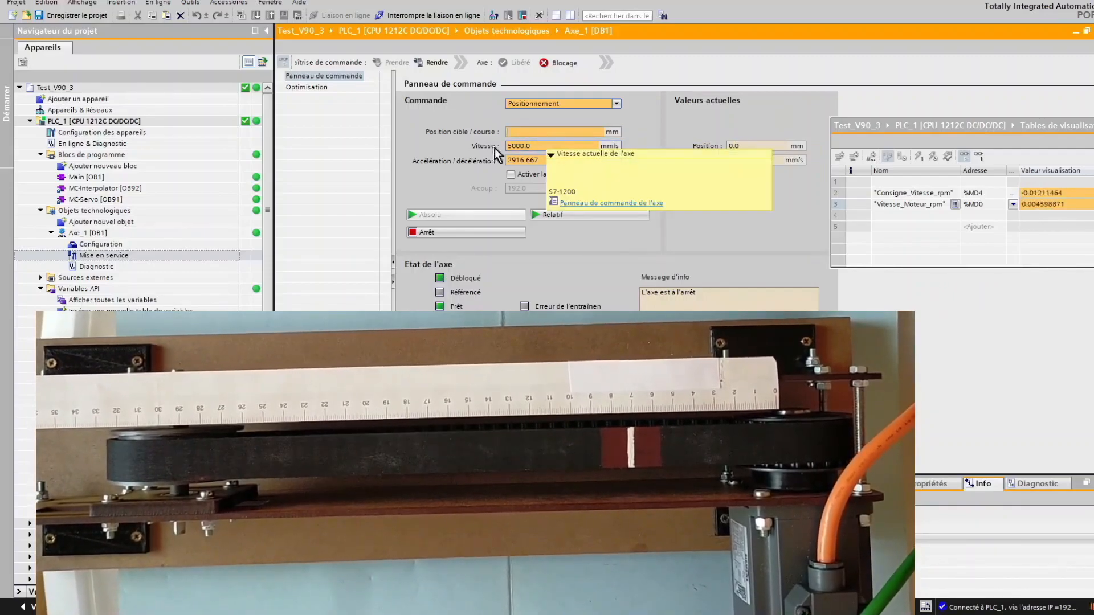
text(-70)
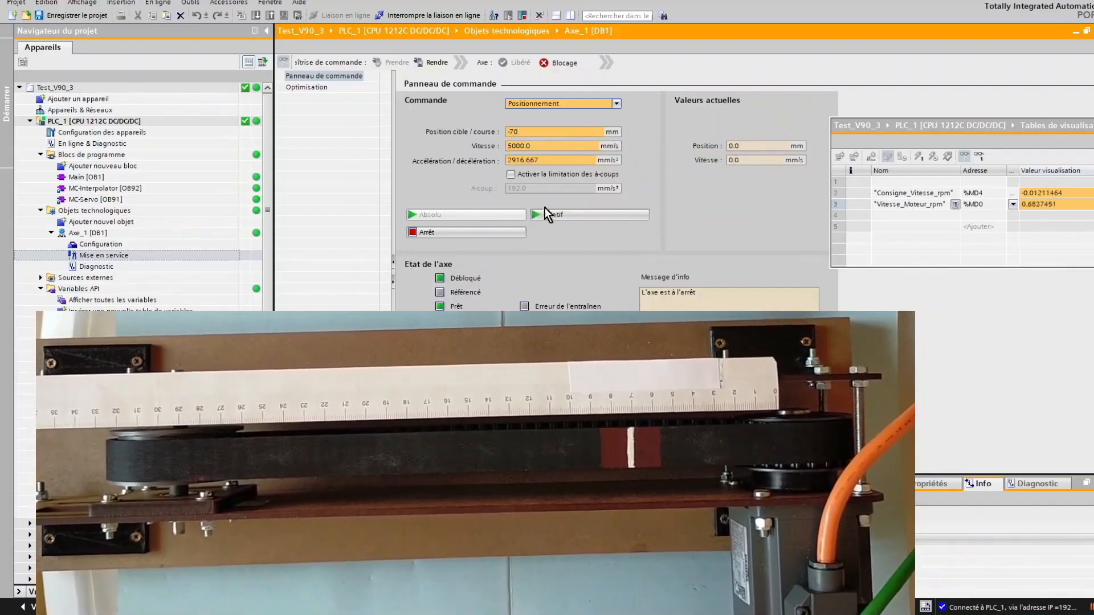
click(549, 216)
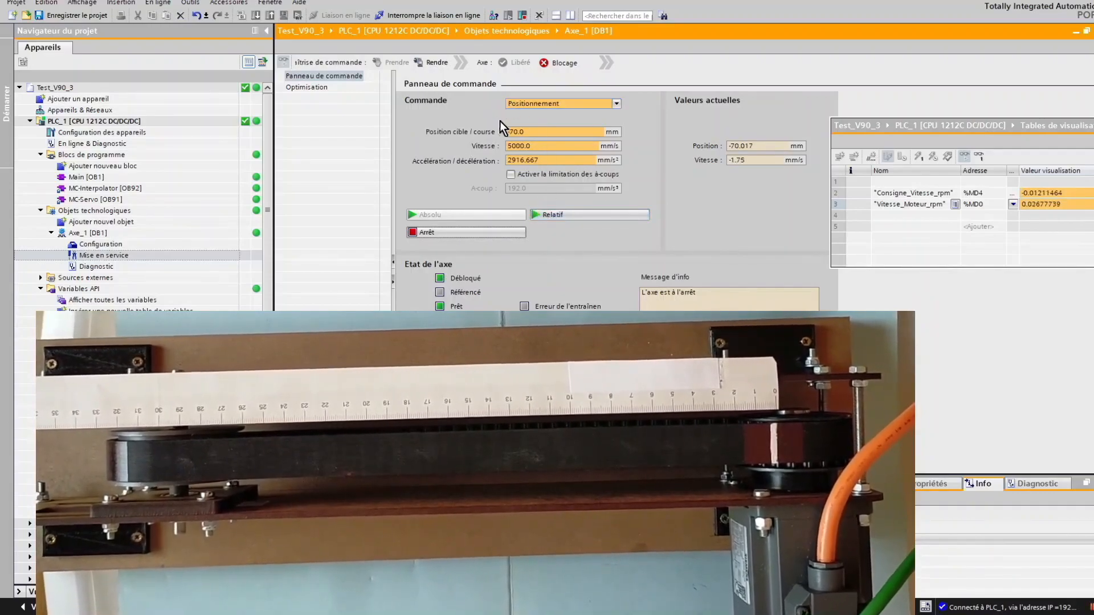
Switch the axis command to homing mode and define the current location as the reference point at 0.0 mm.
click(617, 104)
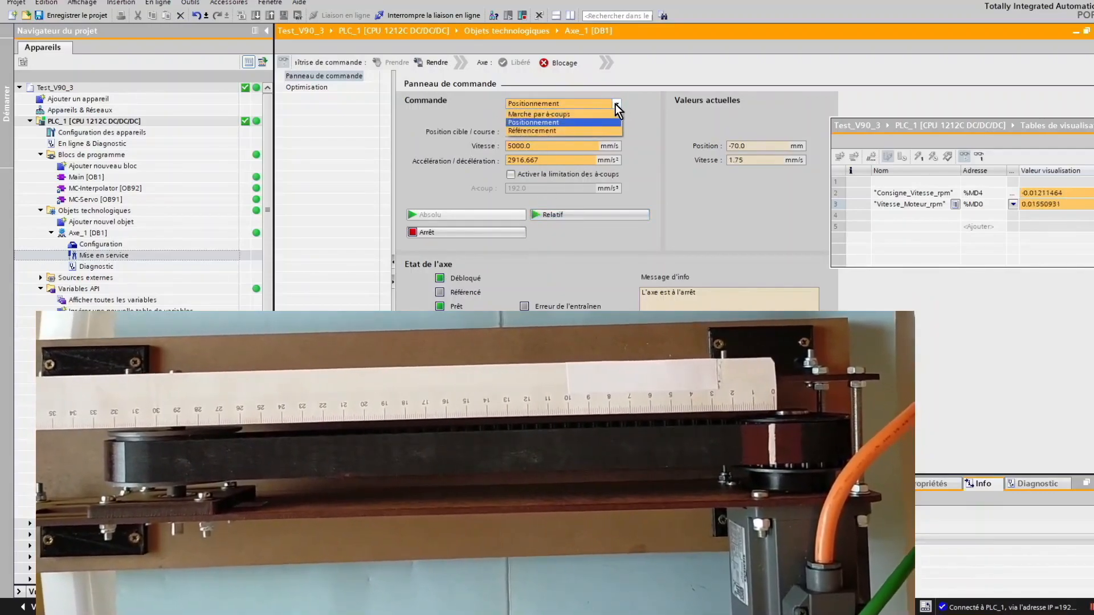
click(559, 131)
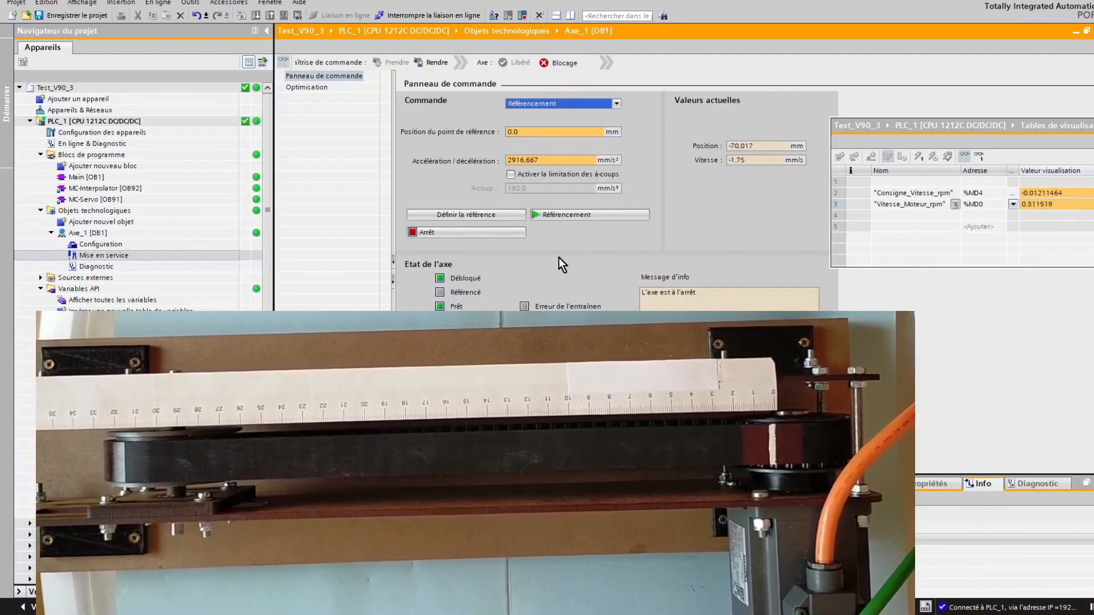
click(467, 214)
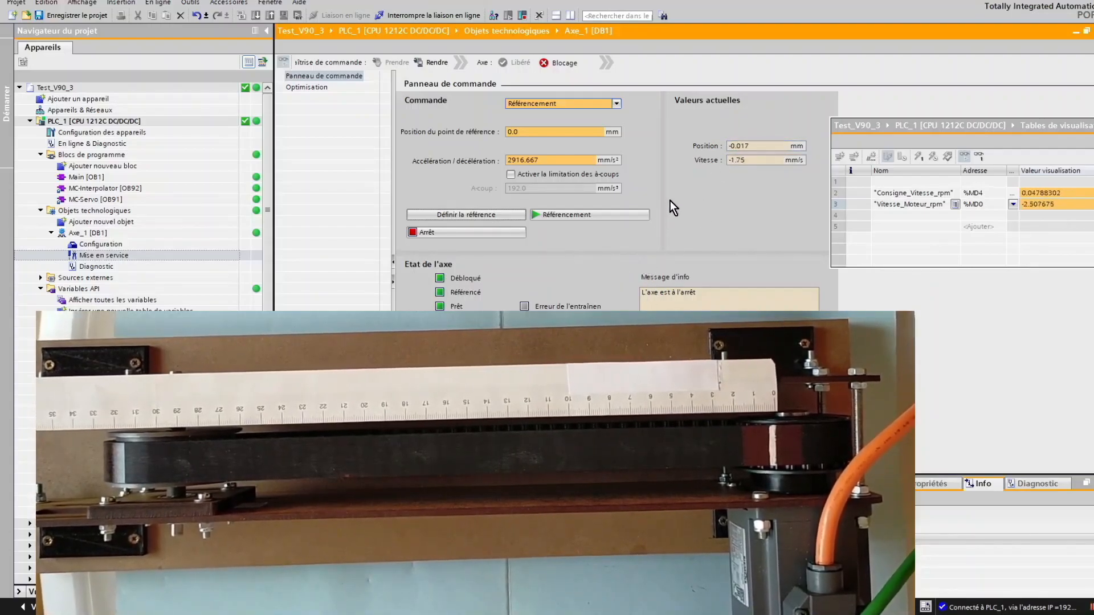
In positioning mode, move the axis to absolute position 100 mm, by a relative 100 mm, and back to absolute 100 mm.
click(616, 104)
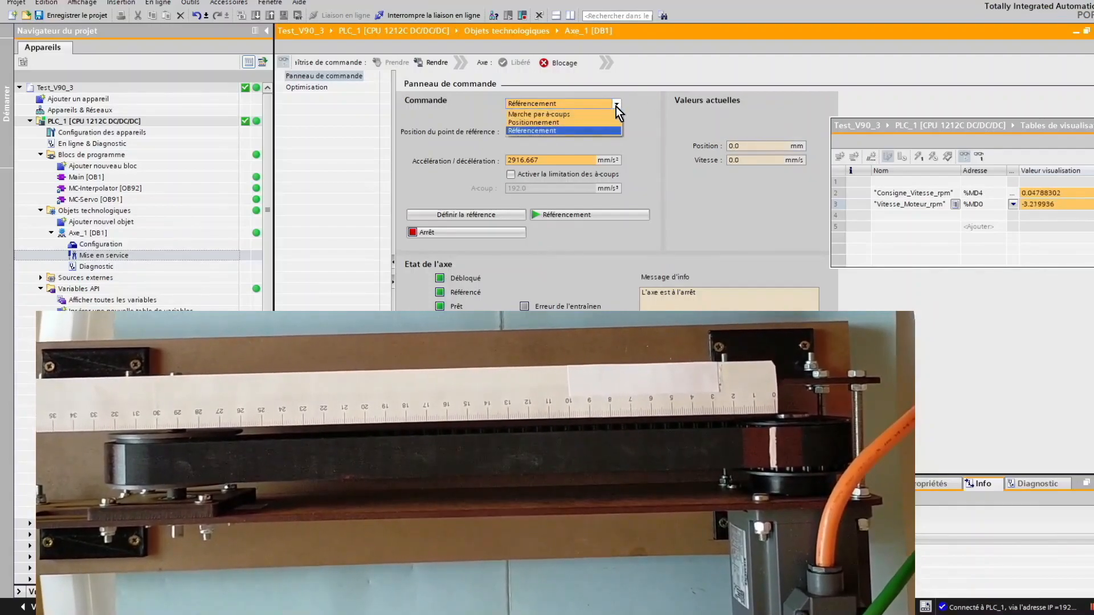
click(567, 122)
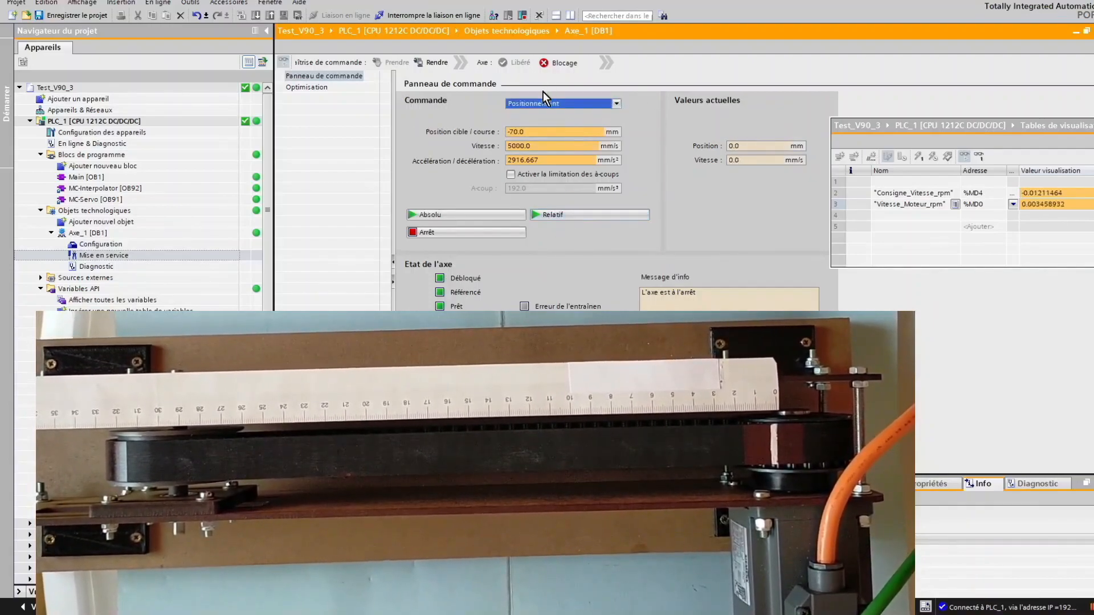
drag(525, 131, 465, 135)
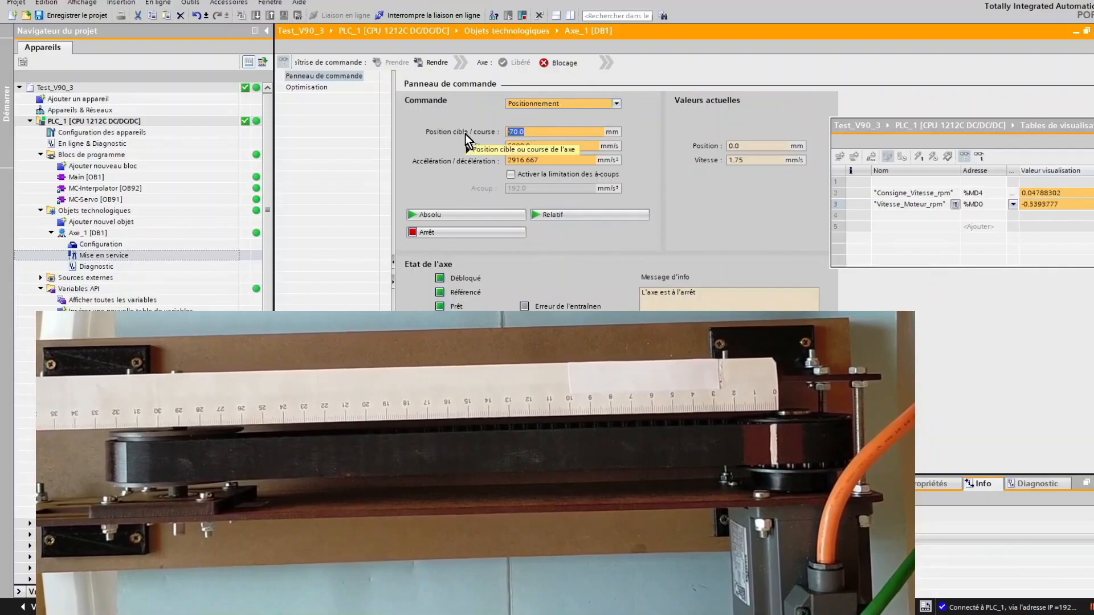
text(100)
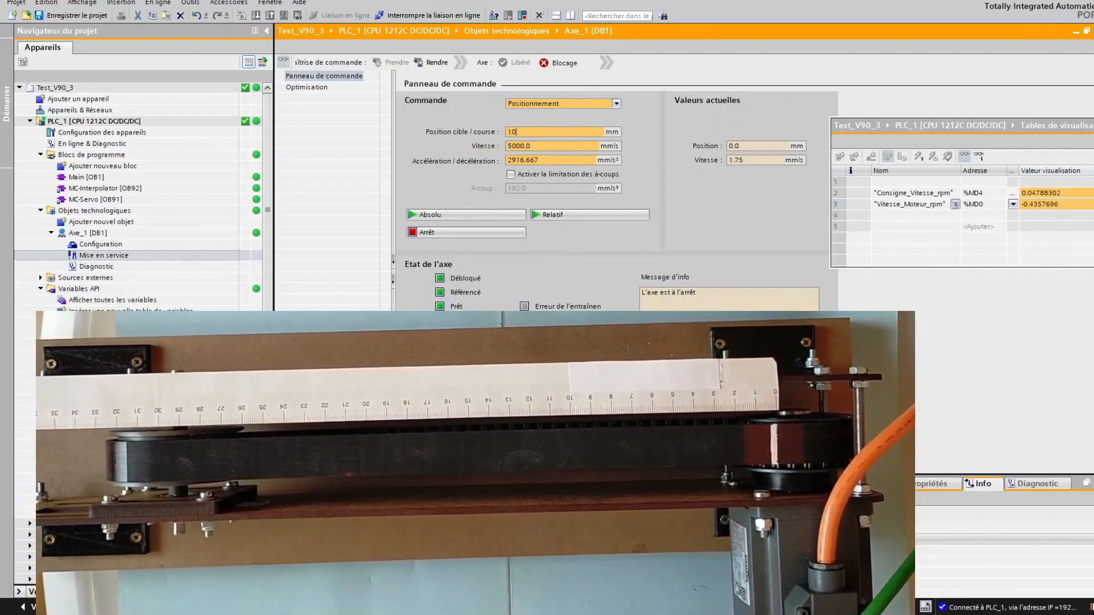
click(480, 215)
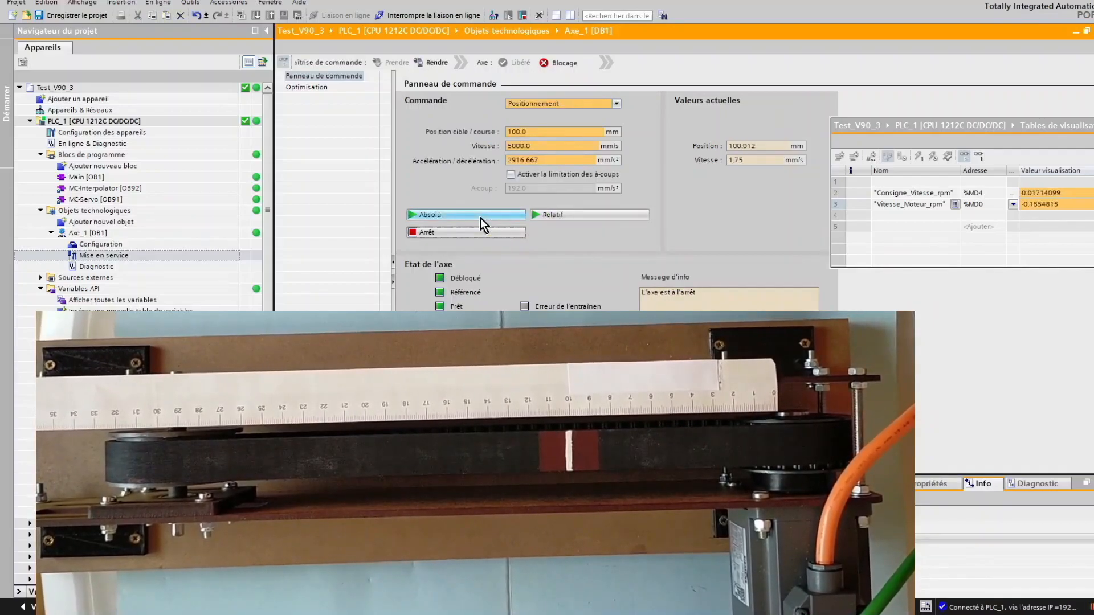
click(552, 217)
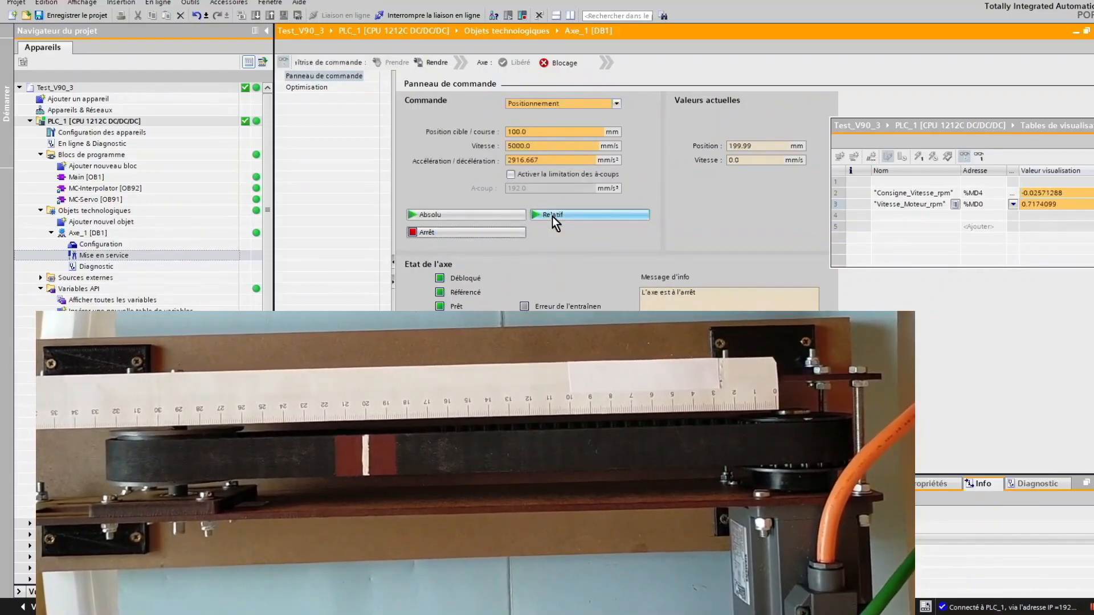
click(464, 214)
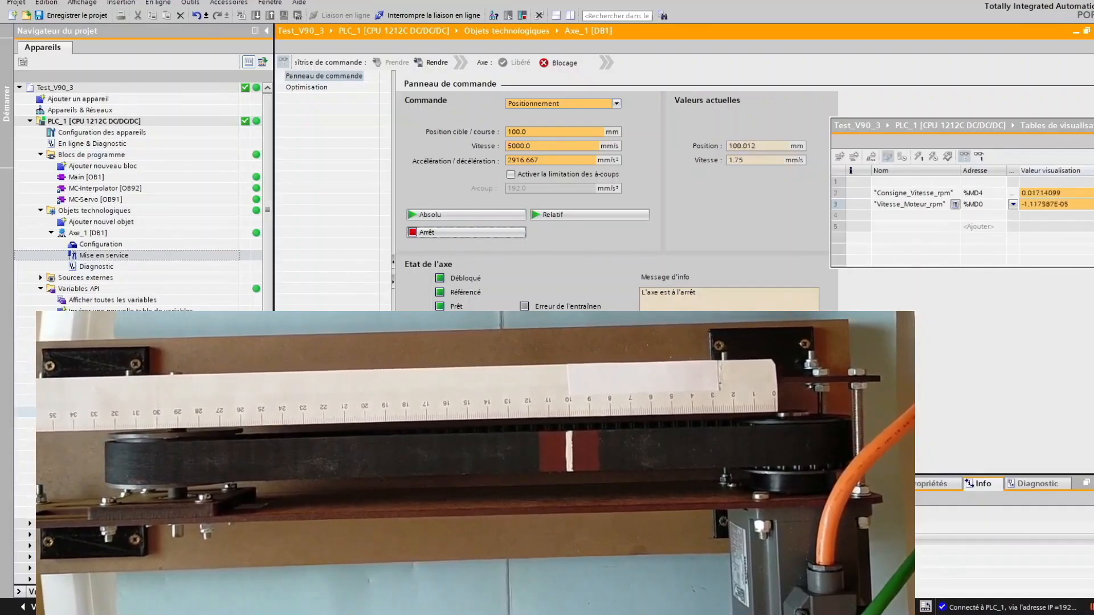
Open the existing Trace in the PLC's Traces folder and float its window over the axis control panel.
click(40, 412)
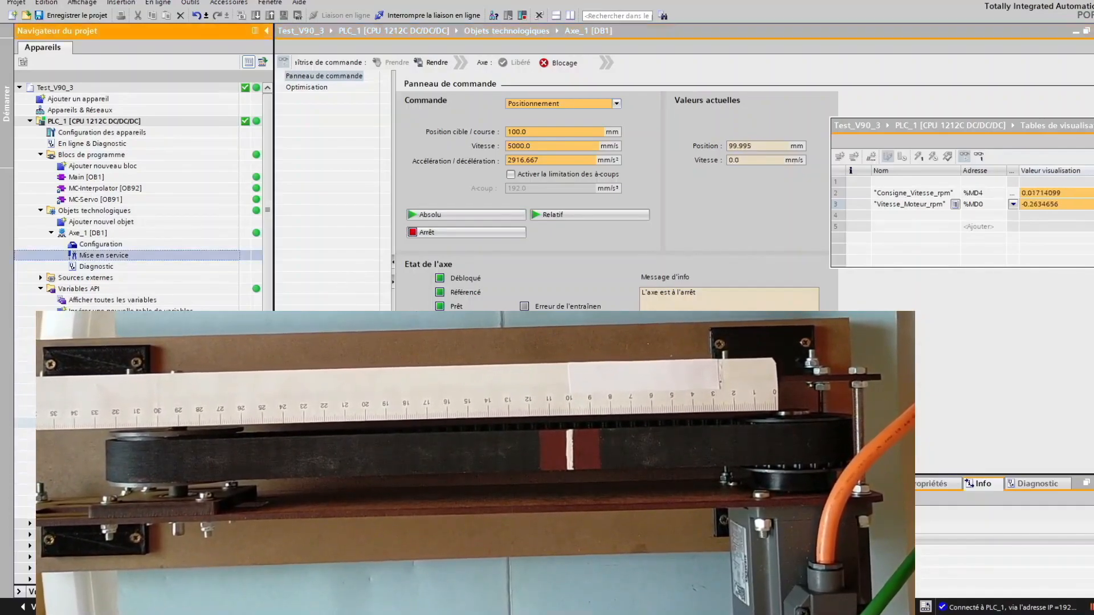
double_click(79, 445)
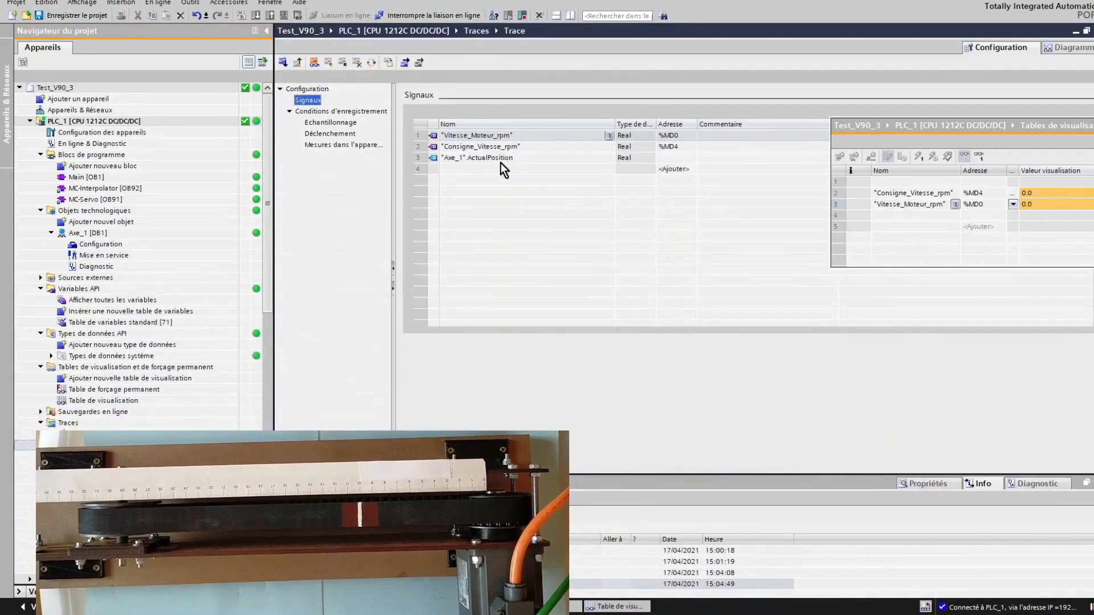
click(1086, 31)
drag(358, 12, 500, 129)
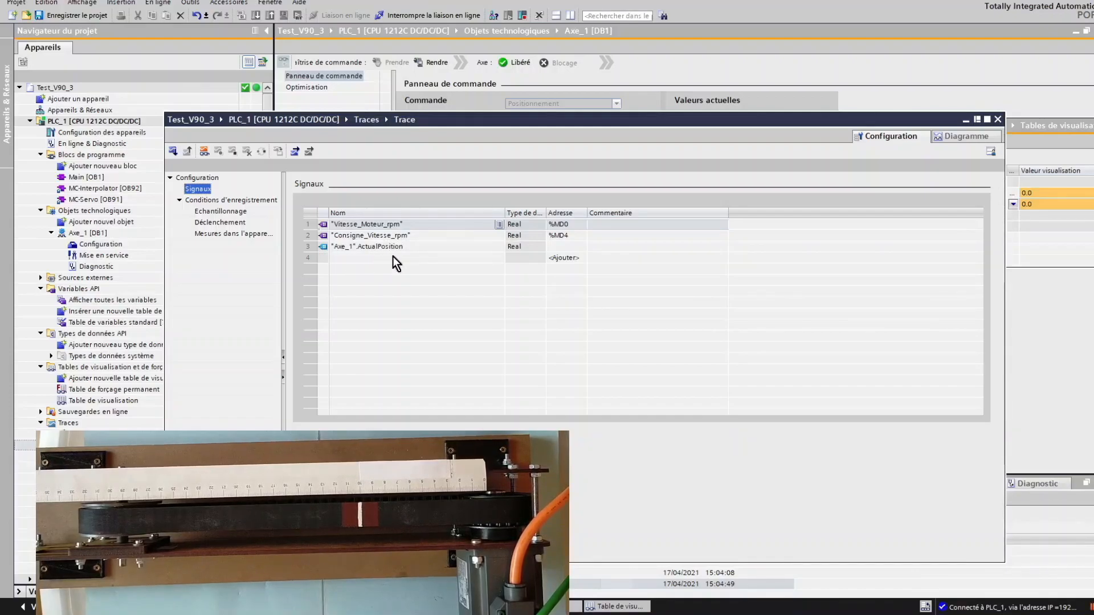
double_click(354, 260)
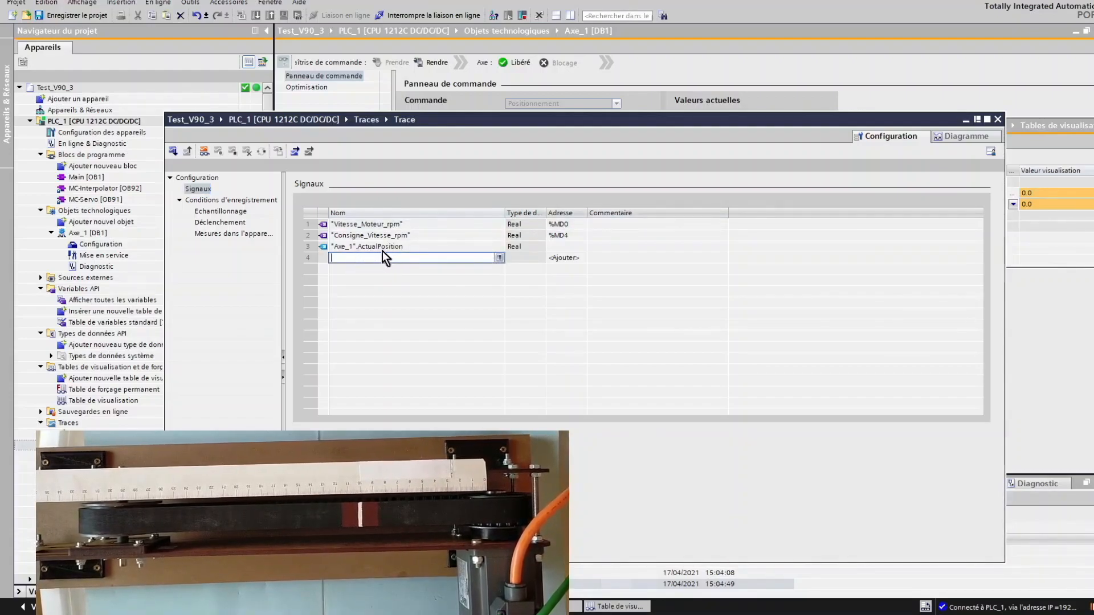
drag(363, 125, 481, 125)
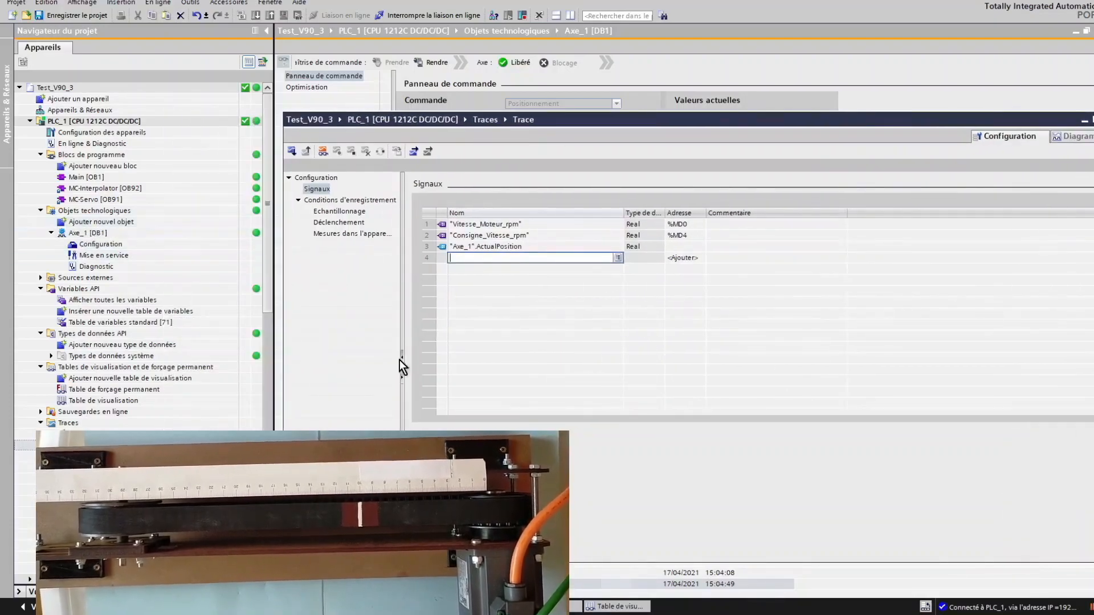
text(Axe)
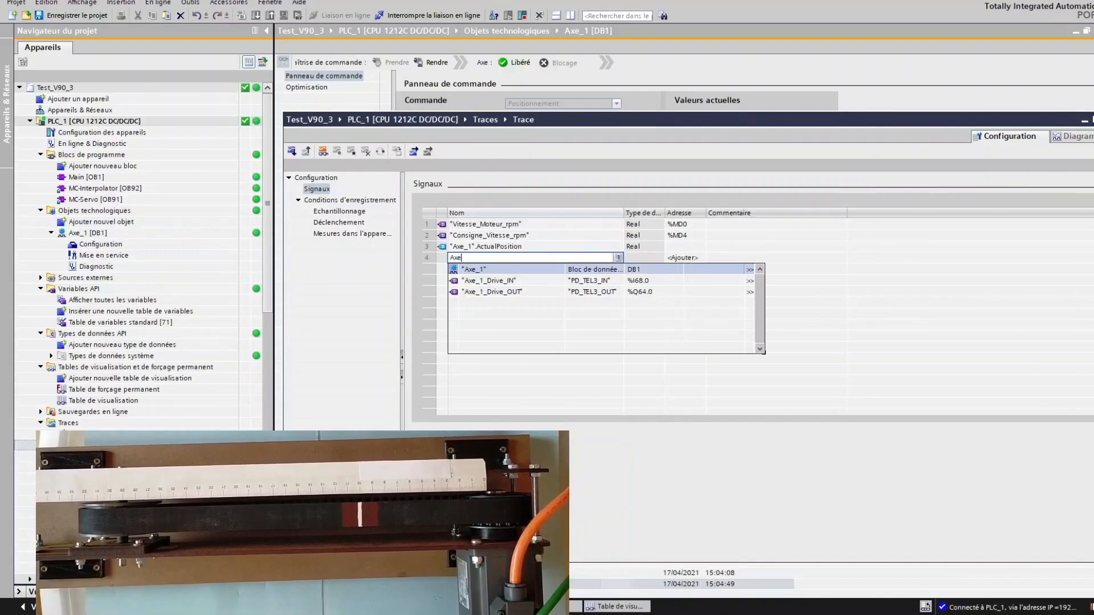
click(476, 269)
text(.)
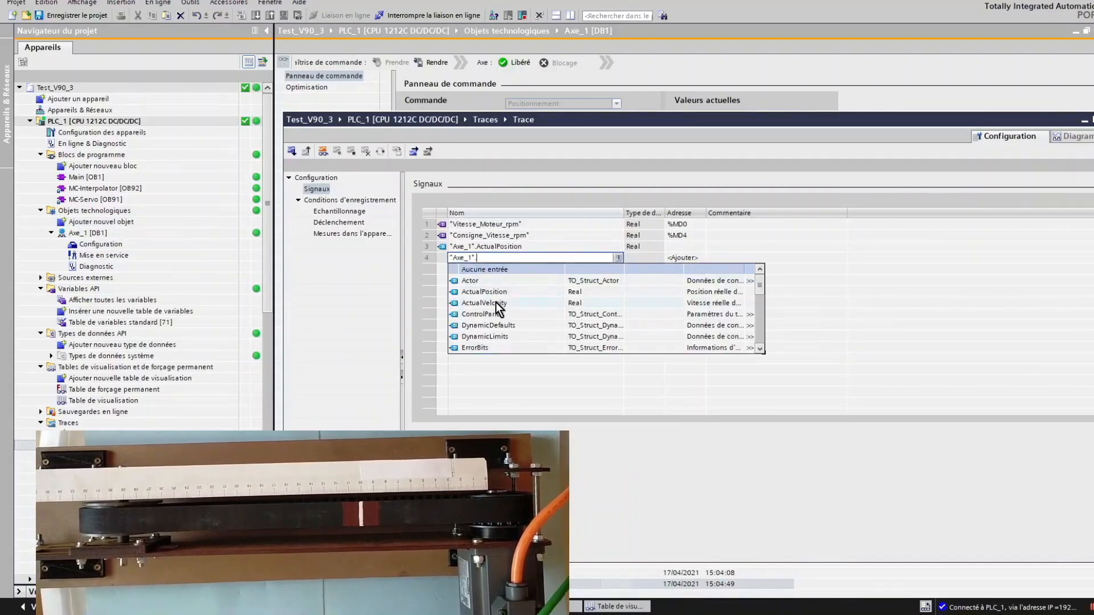
scroll(497, 316, down, 1)
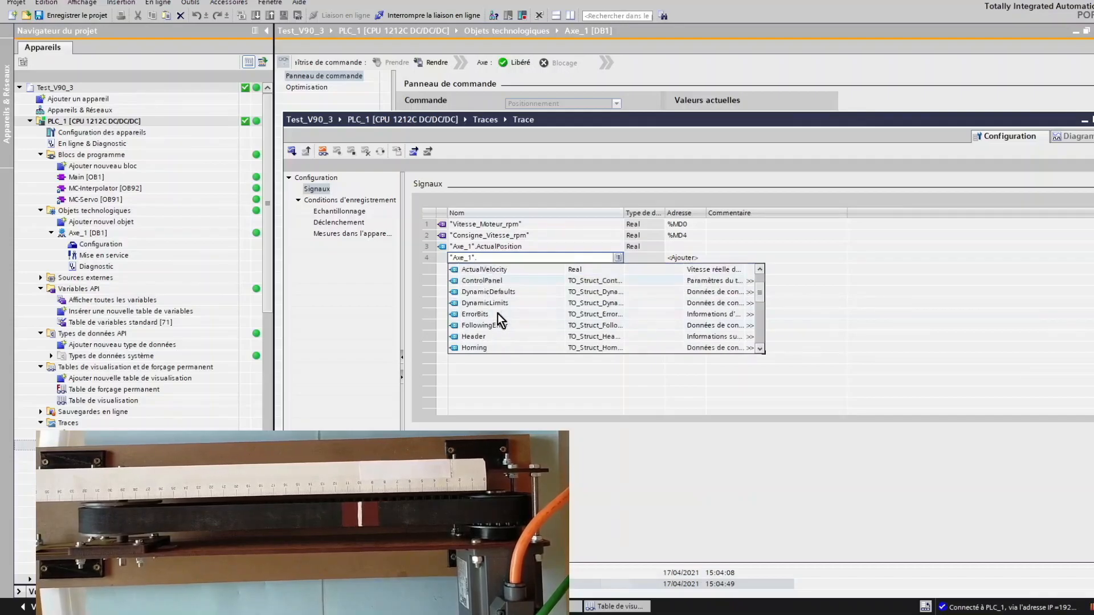
scroll(497, 314, down, 4)
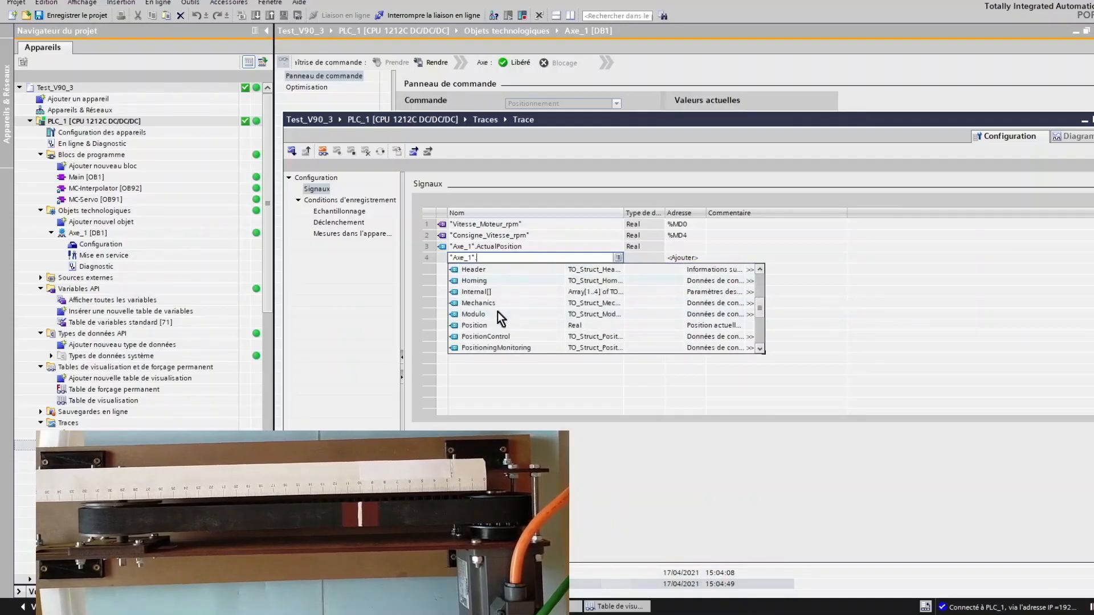
click(512, 257)
key(BackSpace)
key(BackSpace)
key(BackSpace)
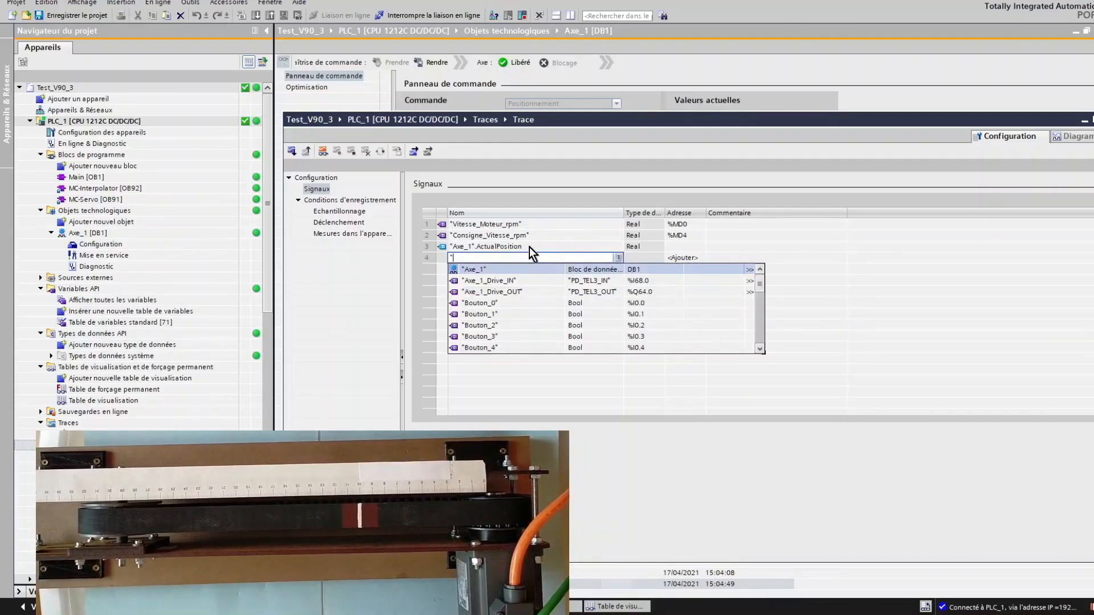
key(BackSpace)
click(536, 246)
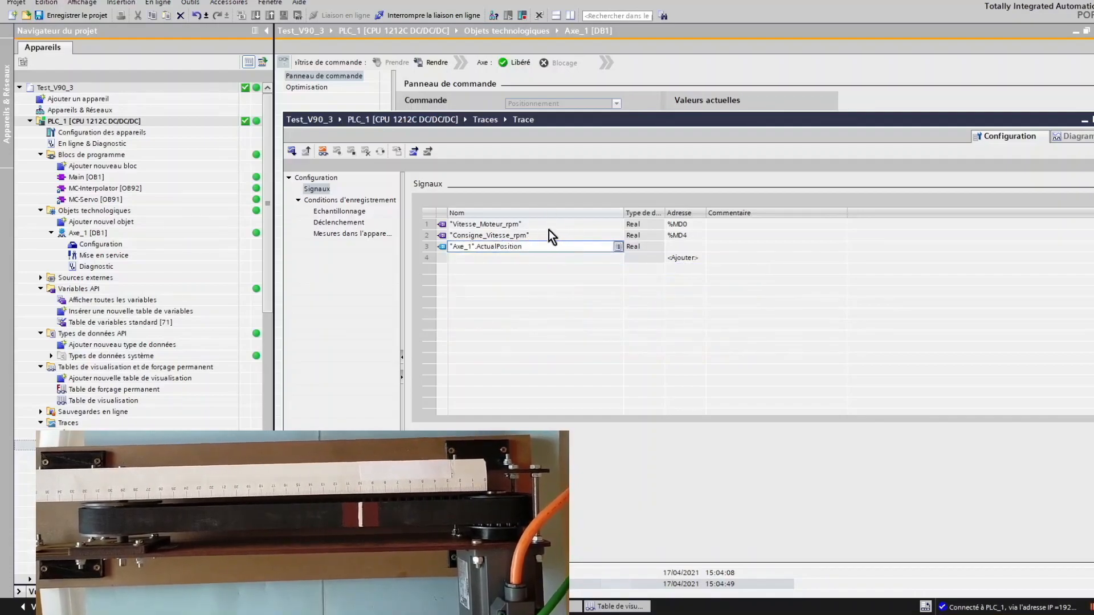
Start observing the trace online, display its diagram, and place the trace window below the axis command fields.
click(327, 154)
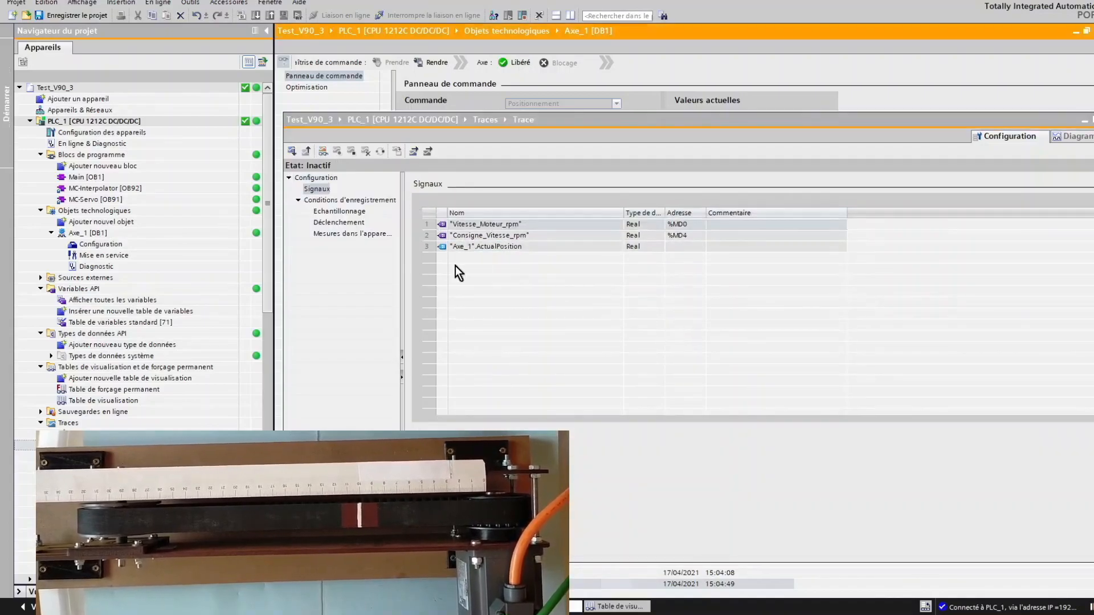
click(1076, 137)
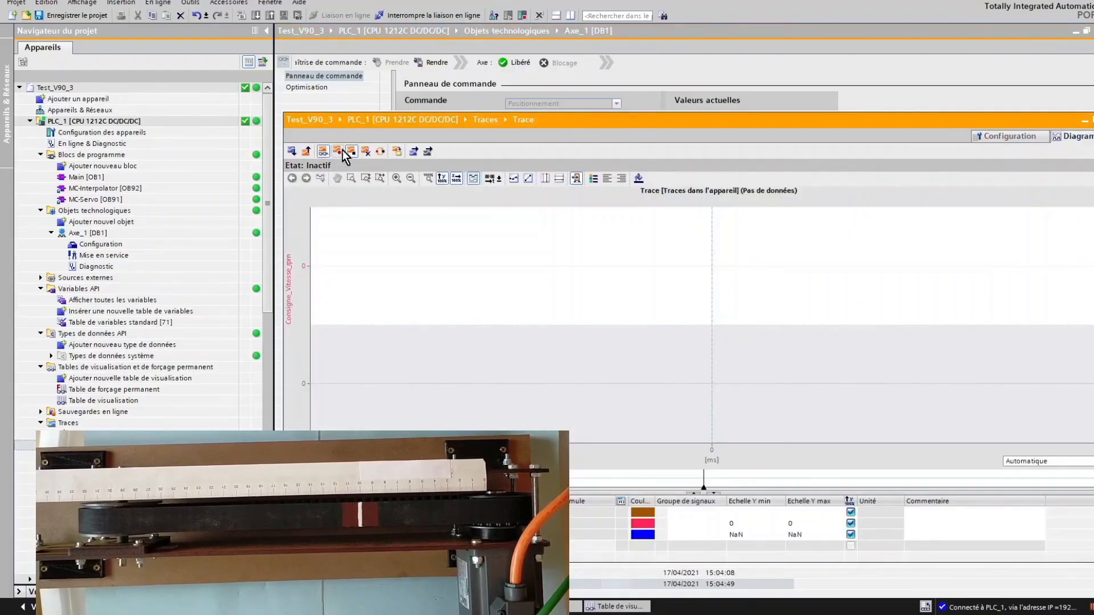
mouse_move(481, 119)
mouse_down()
mouse_move(490, 252)
mouse_move(464, 349)
mouse_up()
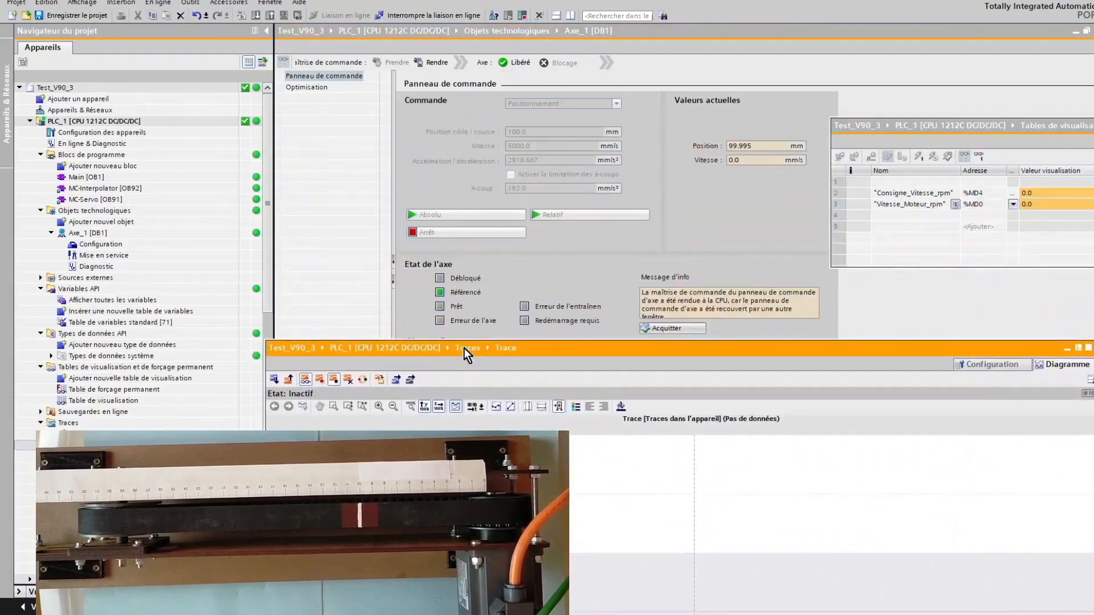
Enable Axe_1 again from its control panel and set the positioning speed to 1000 mm/s.
click(771, 71)
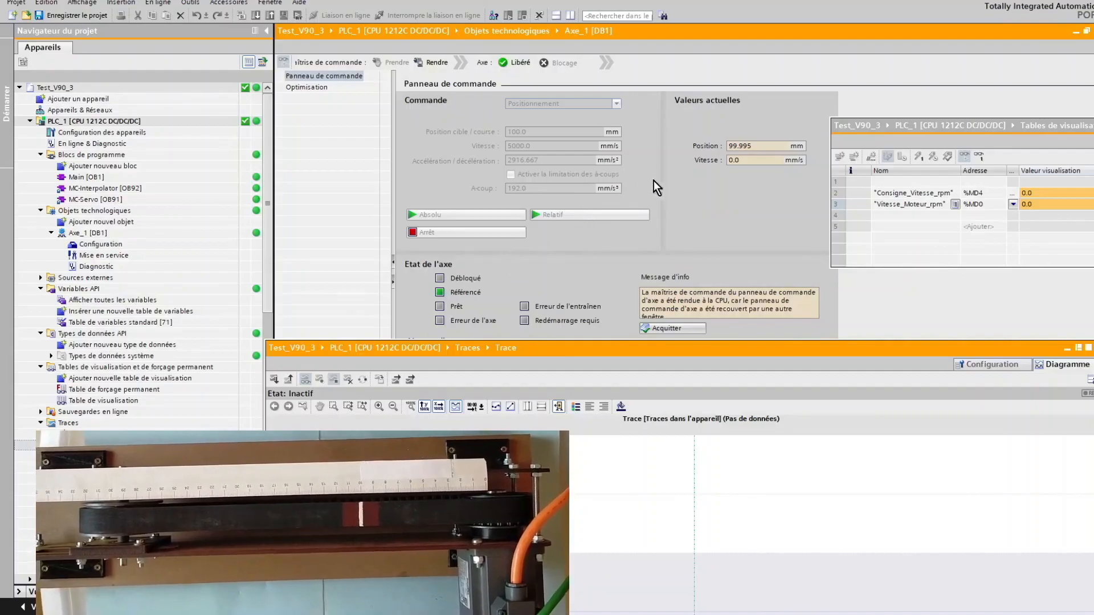
click(513, 63)
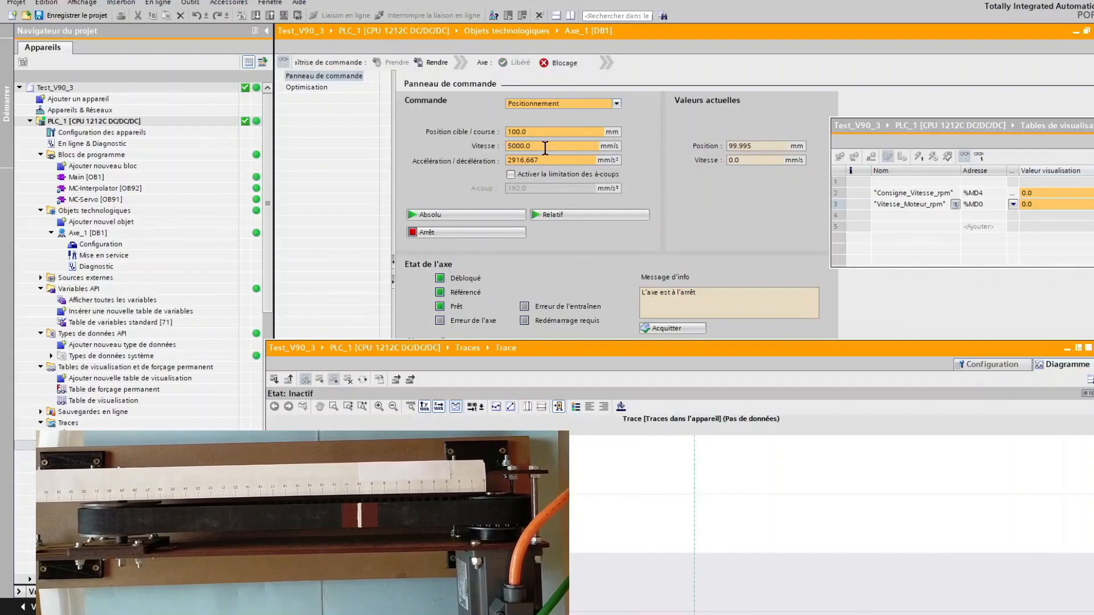
click(514, 146)
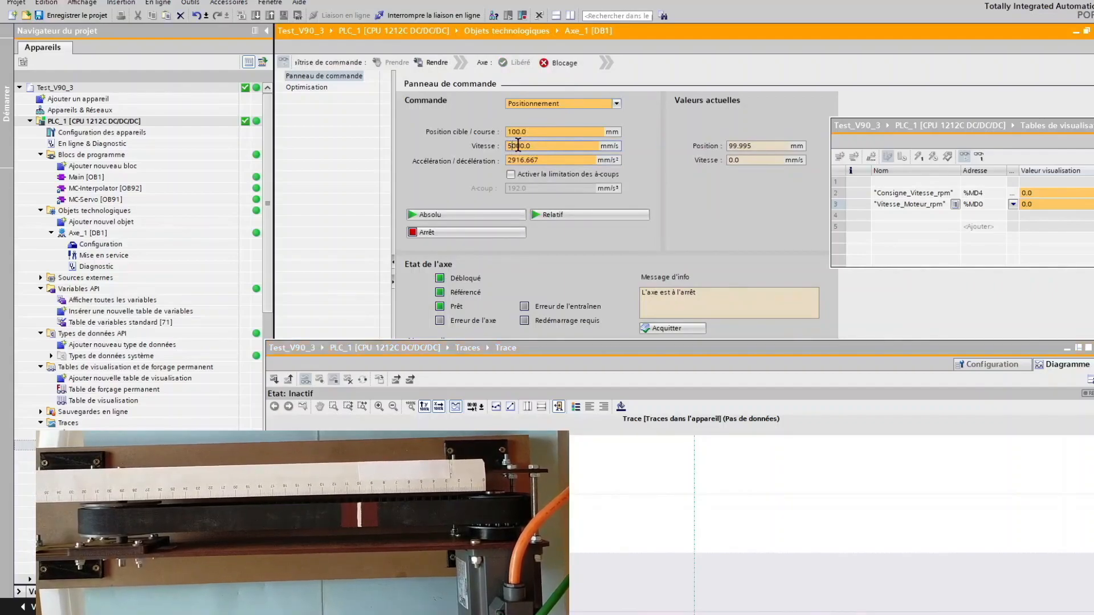
key(BackSpace)
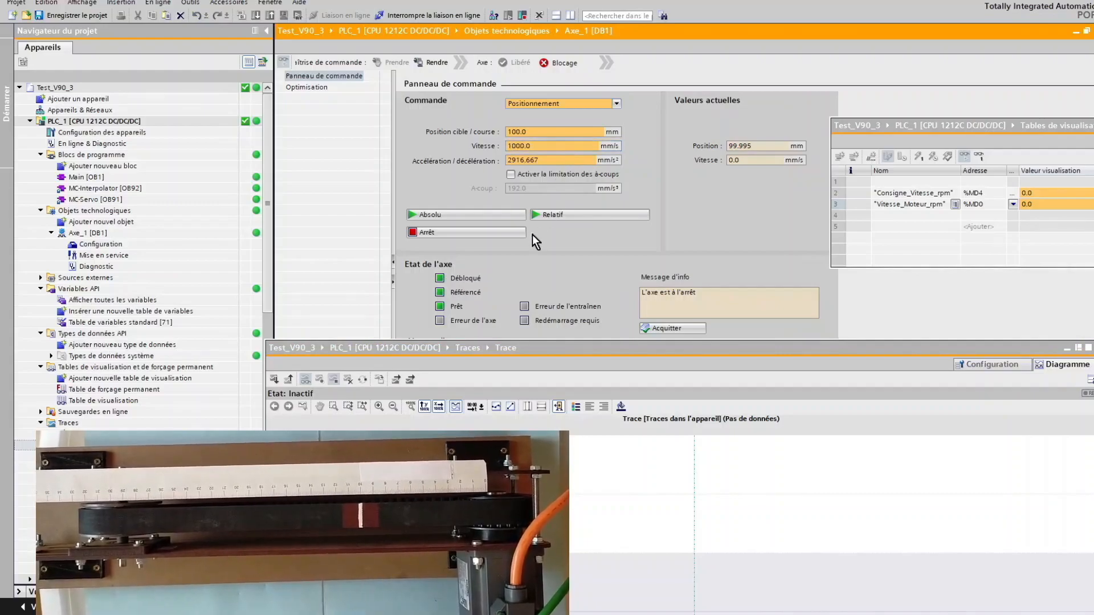
Activate the trace recording, run absolute and relative moves with 100 mm at 1000 mm/s, and bring the recorded curves into view.
click(356, 388)
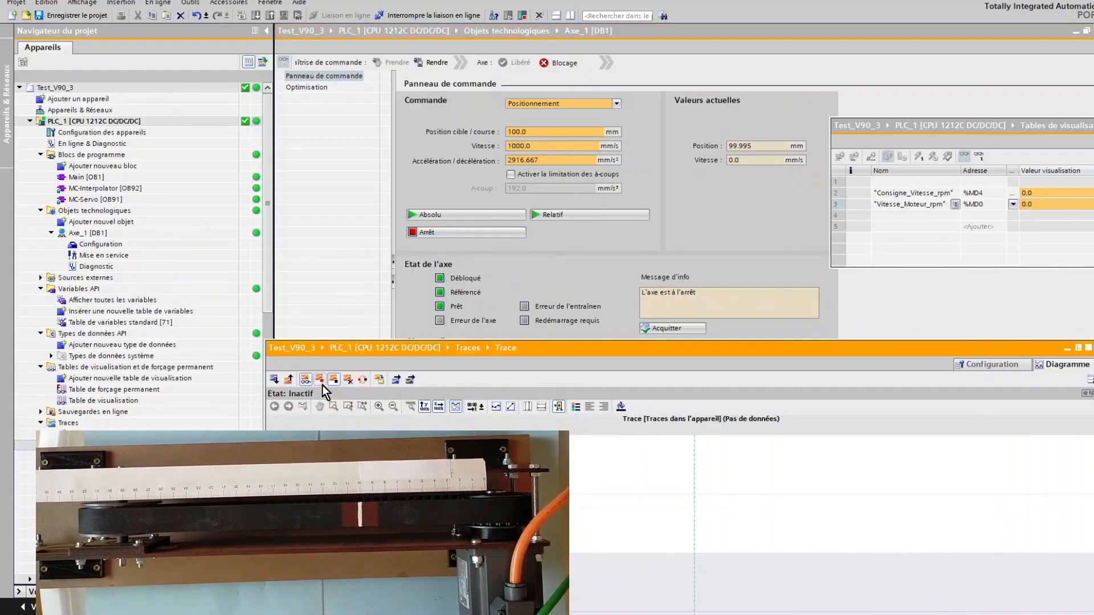
click(478, 217)
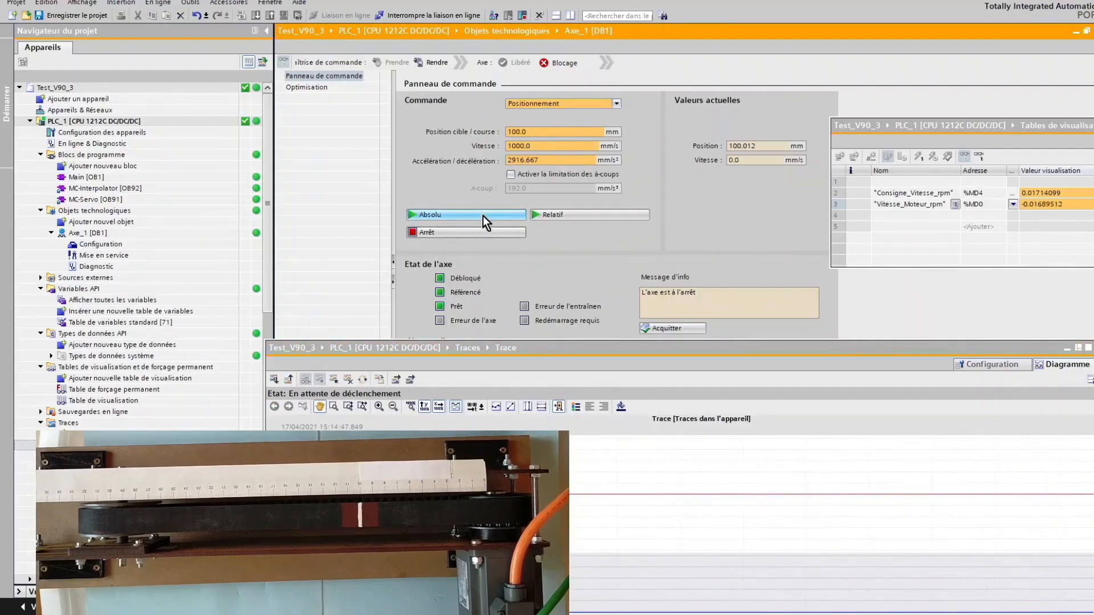
click(483, 215)
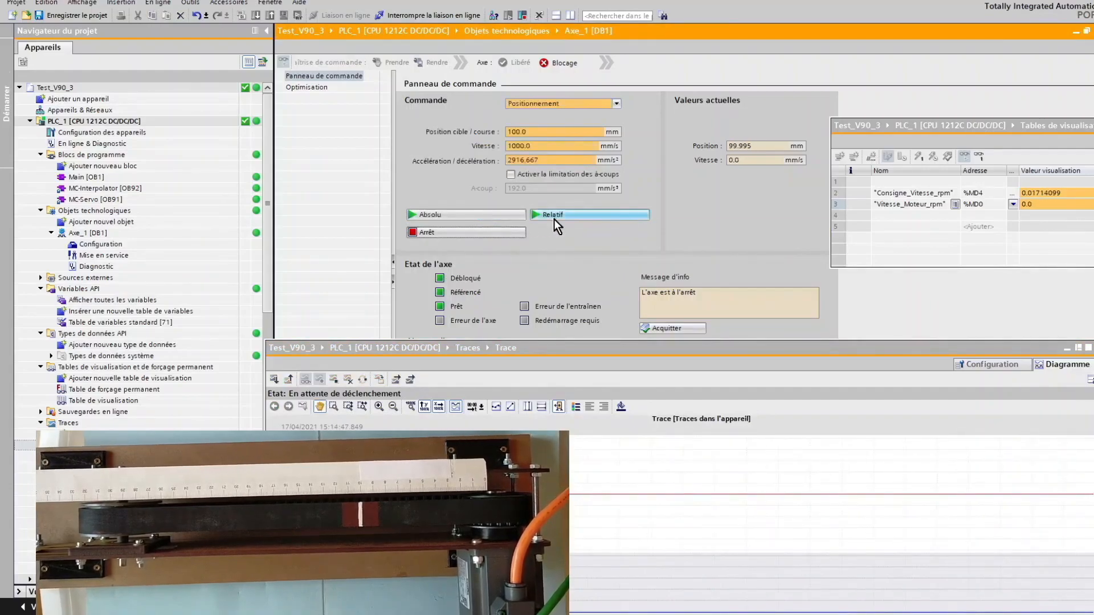
click(554, 220)
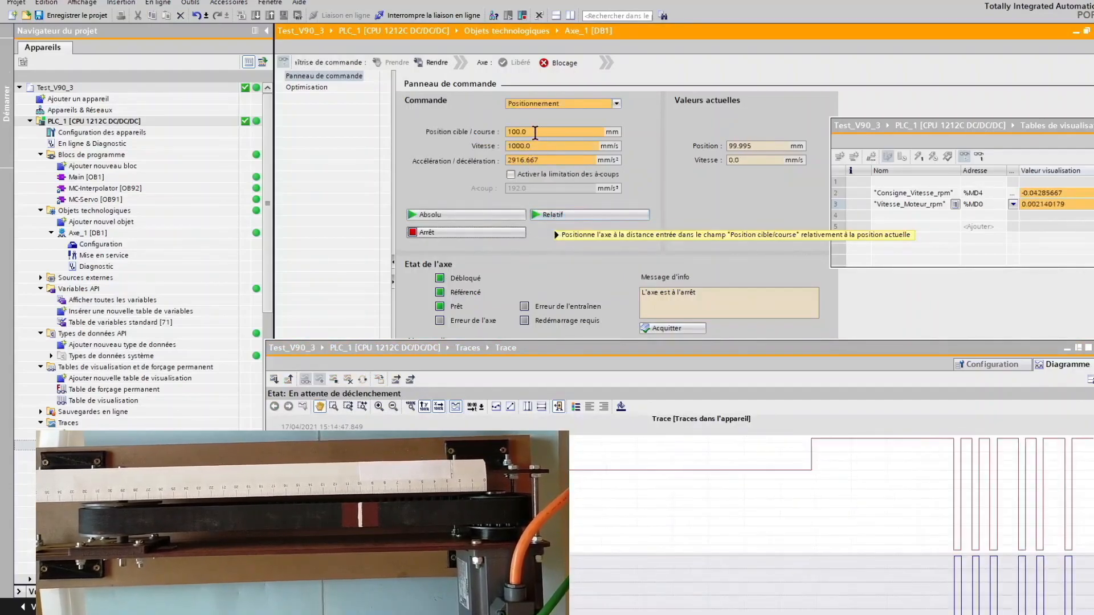
click(572, 214)
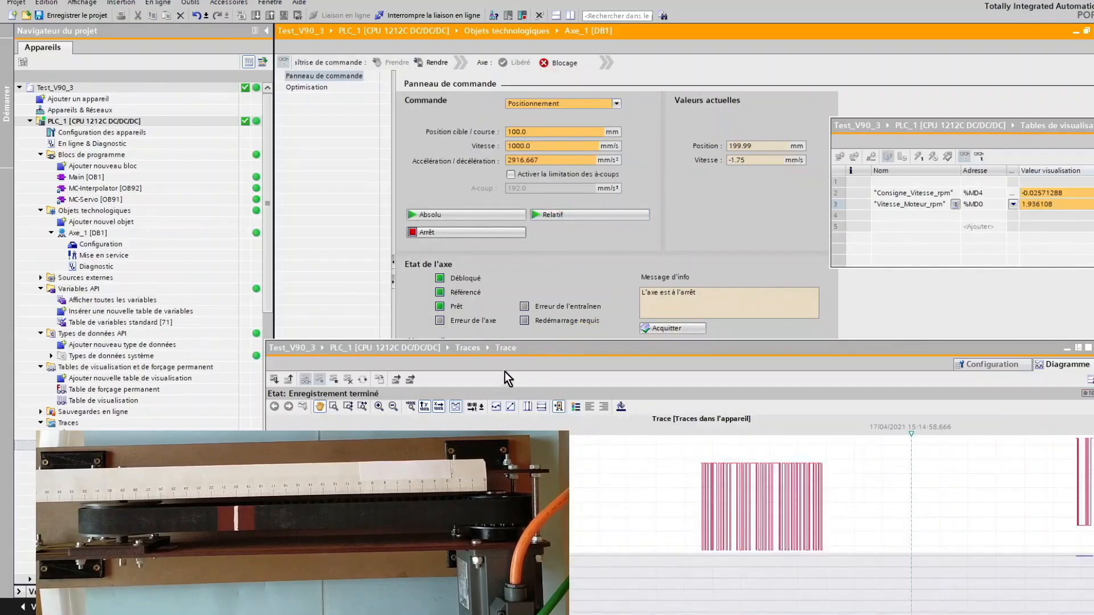
drag(518, 354, 525, 97)
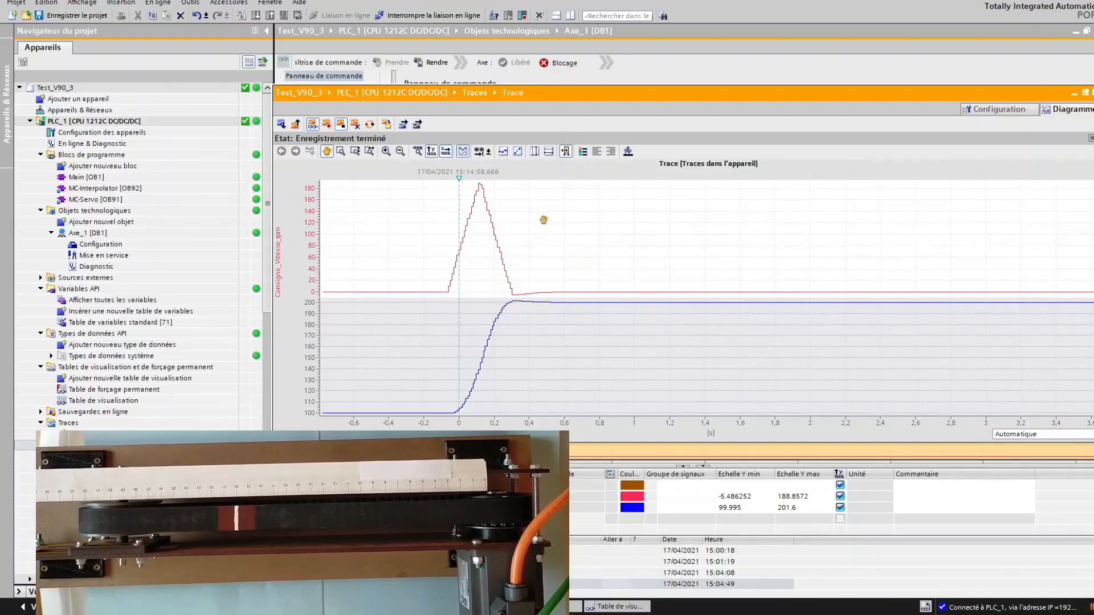
Uncover the axis command fields, run another relative move of 100 mm, and return the axis to absolute position 0 mm.
drag(550, 95, 584, 330)
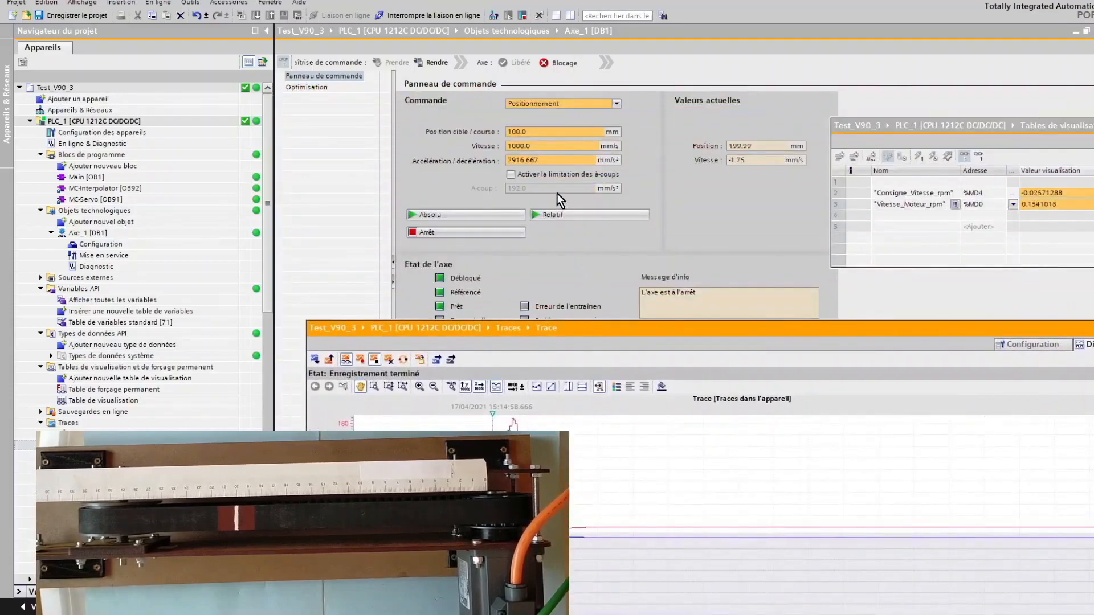
click(551, 217)
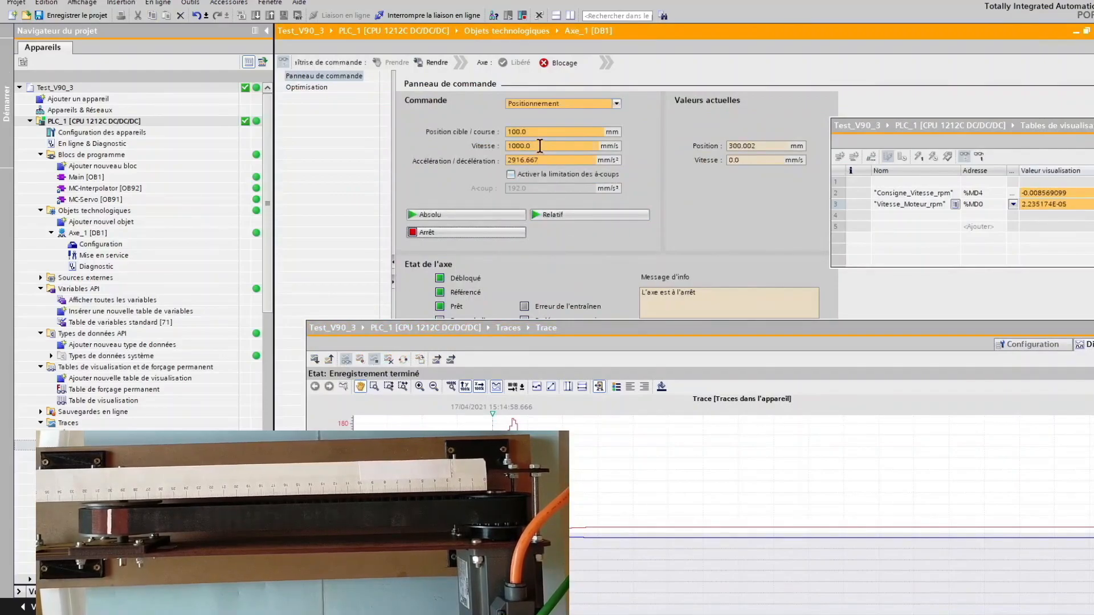
drag(545, 132, 471, 133)
text(0)
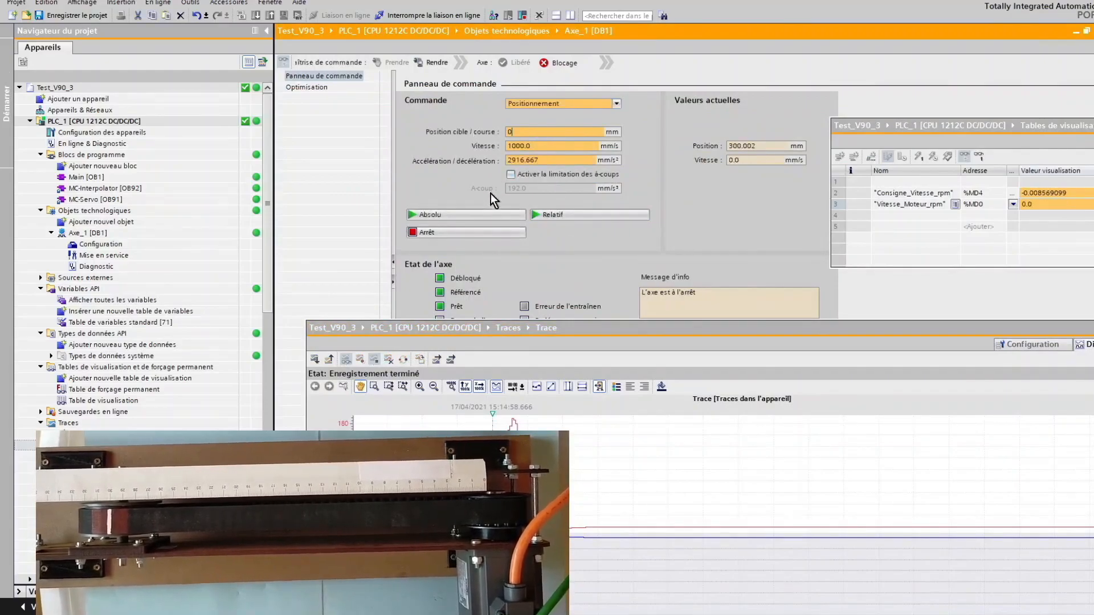
click(469, 217)
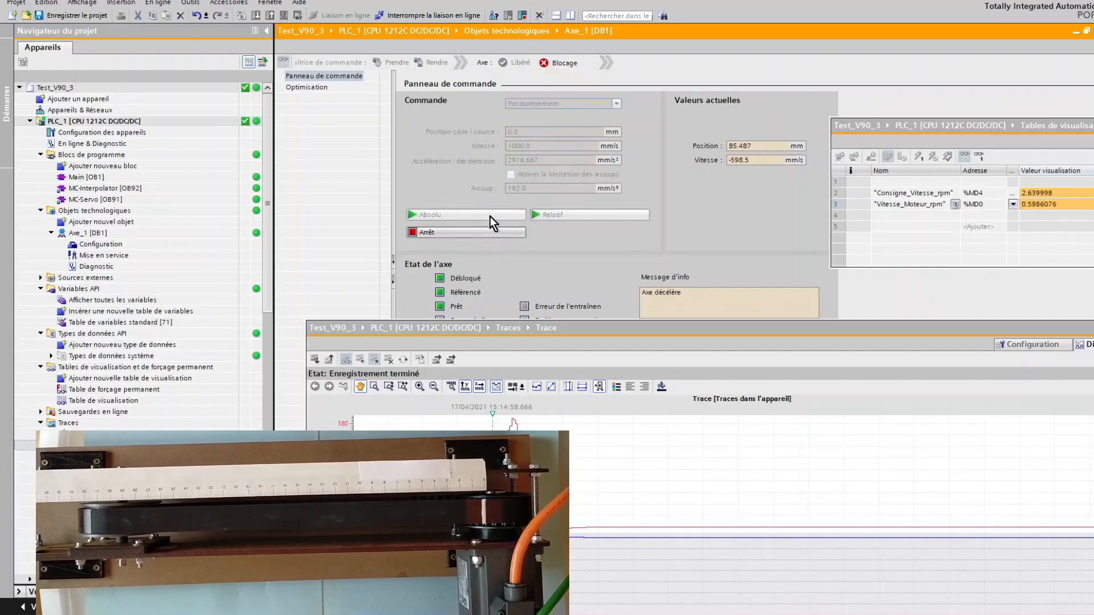
Set the target position of Axe_1 to 300 mm and its positioning speed to 500 mm/s.
drag(528, 131, 463, 134)
text(300)
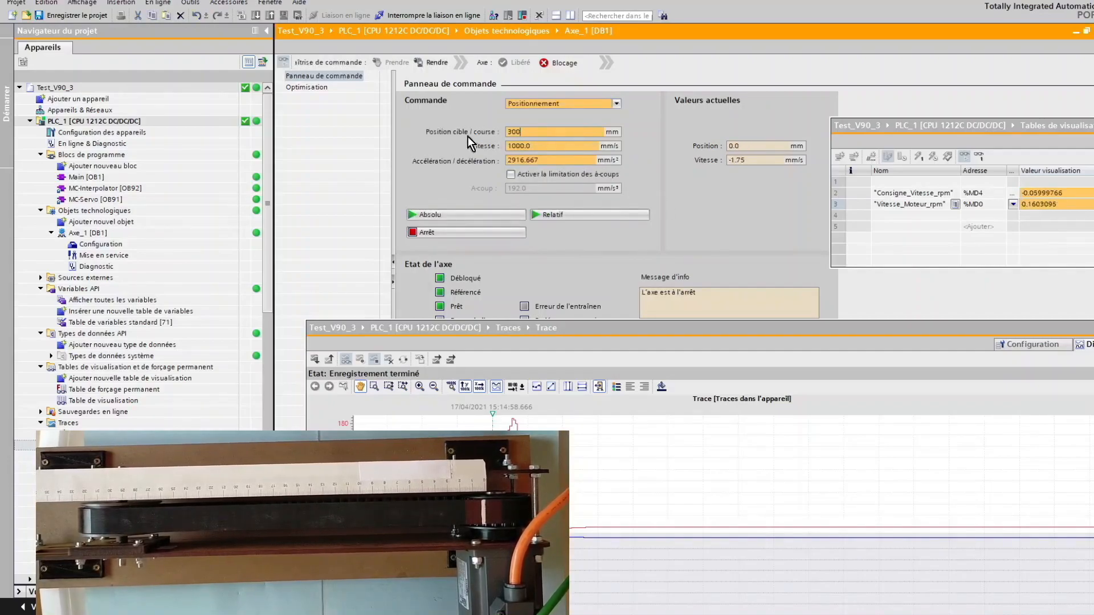
click(514, 146)
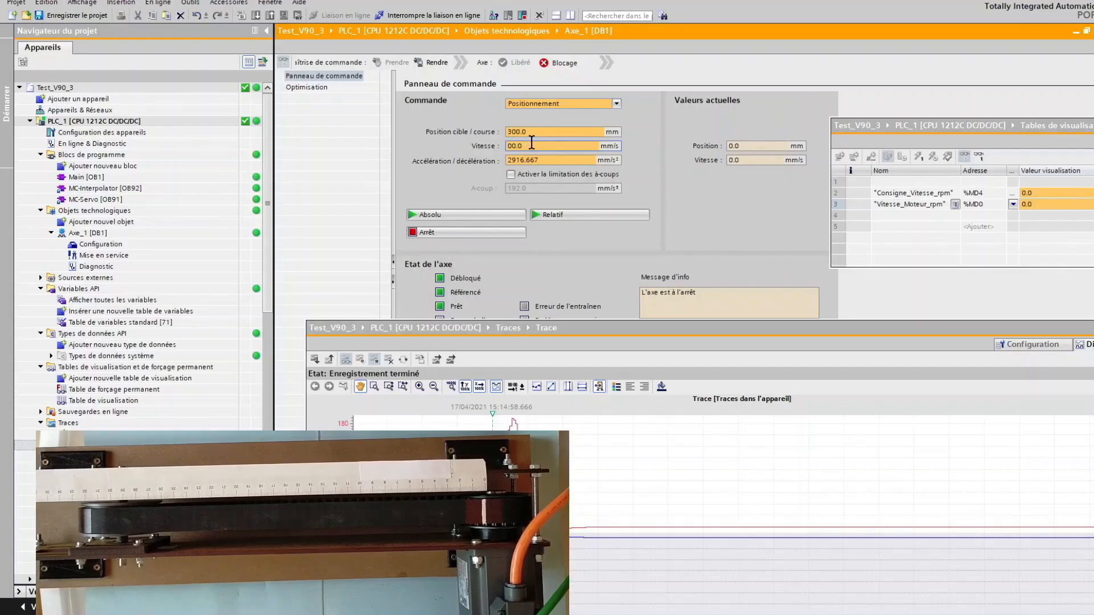
text(5)
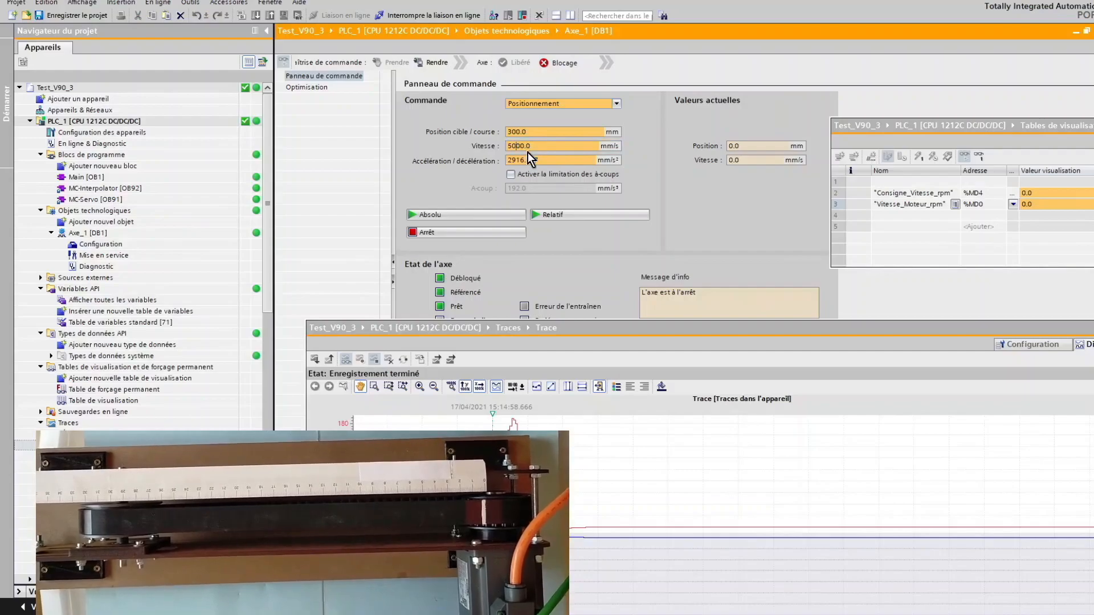
Reactivate the trace recording and start the absolute move of Axe_1 to 300 mm at 500 mm/s.
click(522, 348)
click(361, 365)
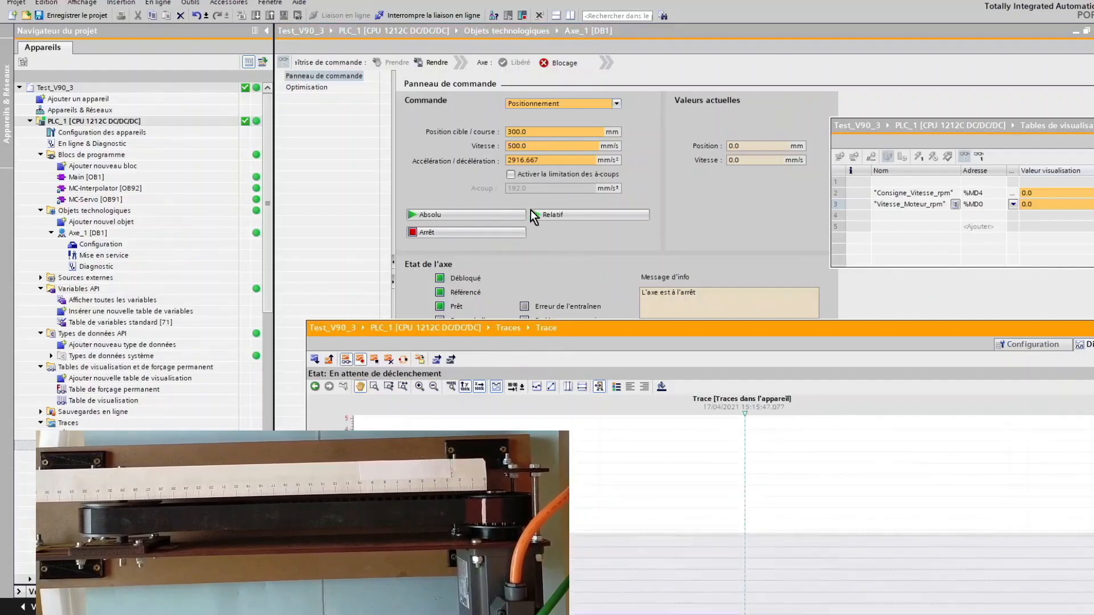
click(479, 216)
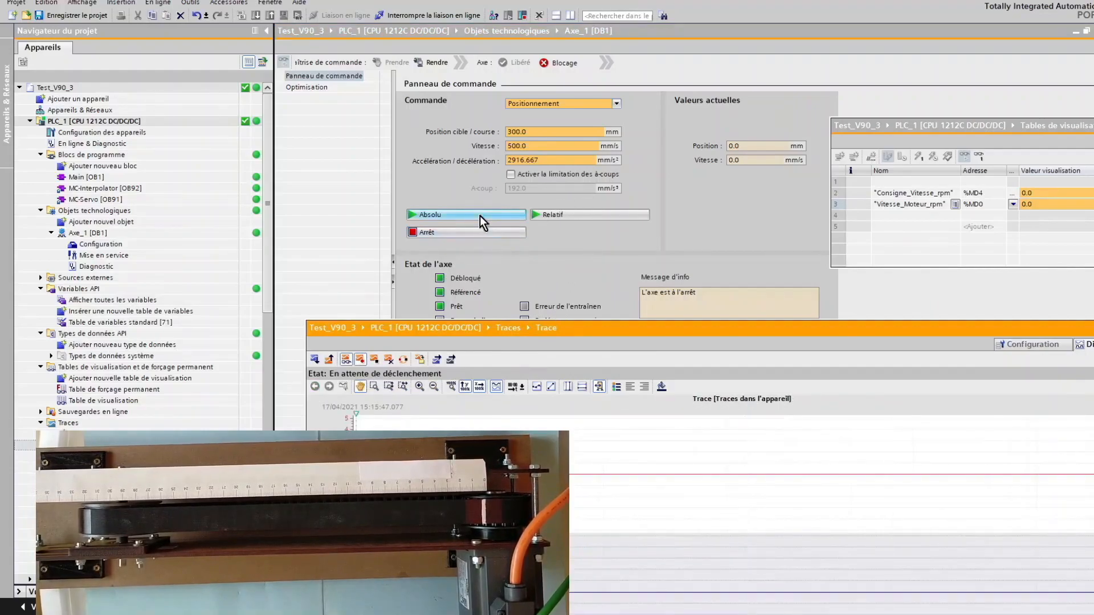
click(479, 215)
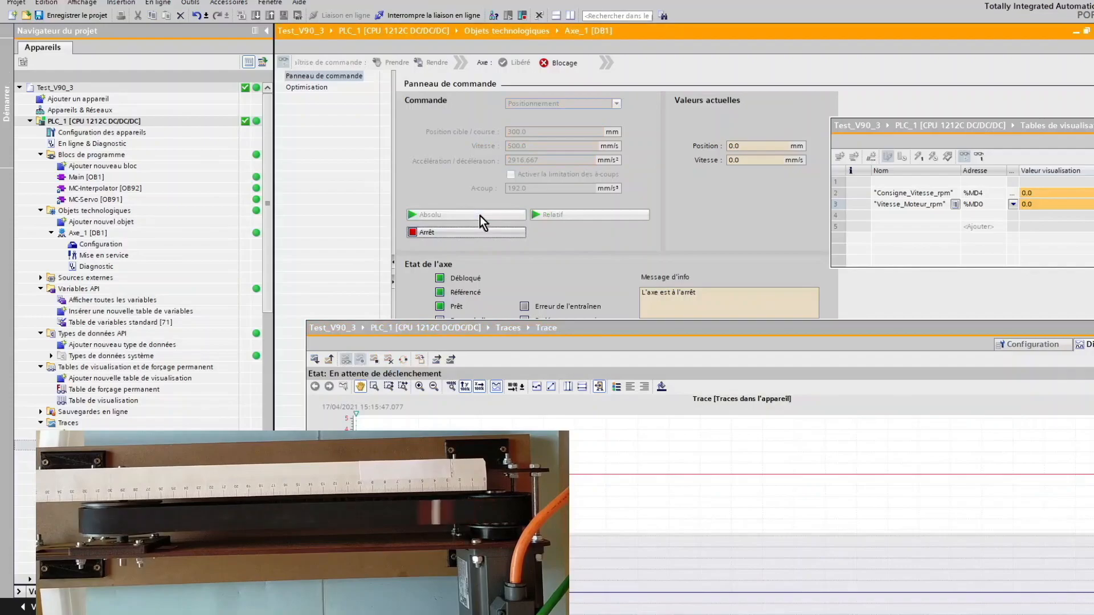
Bring the trace diagram fully into view, fit the recorded curves, and narrow the time range around the move.
mouse_move(597, 329)
mouse_down()
mouse_move(587, 119)
mouse_move(562, 97)
mouse_up()
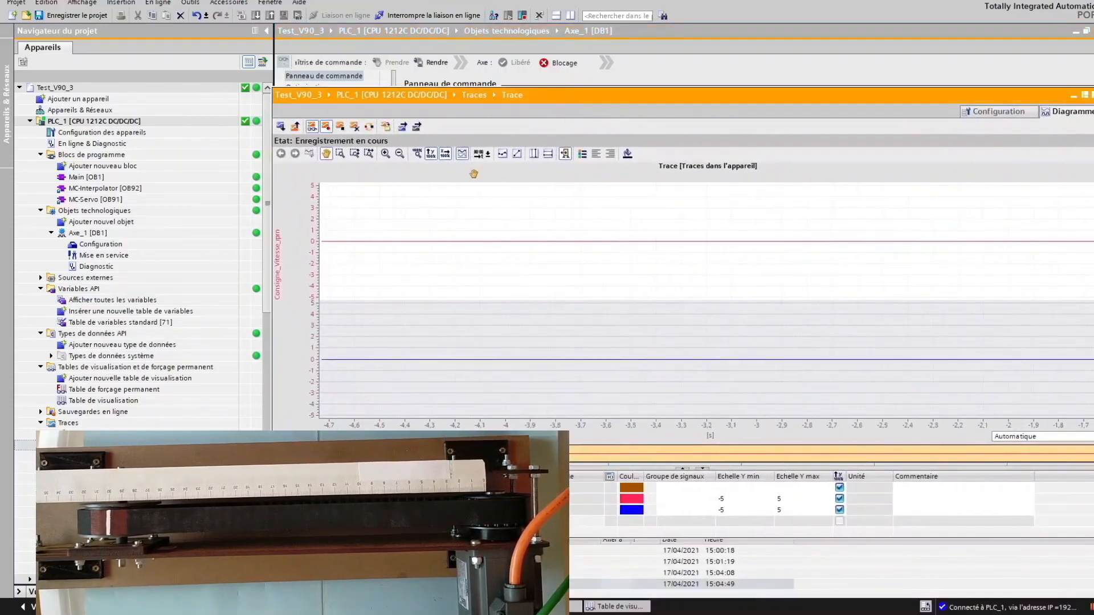
click(416, 153)
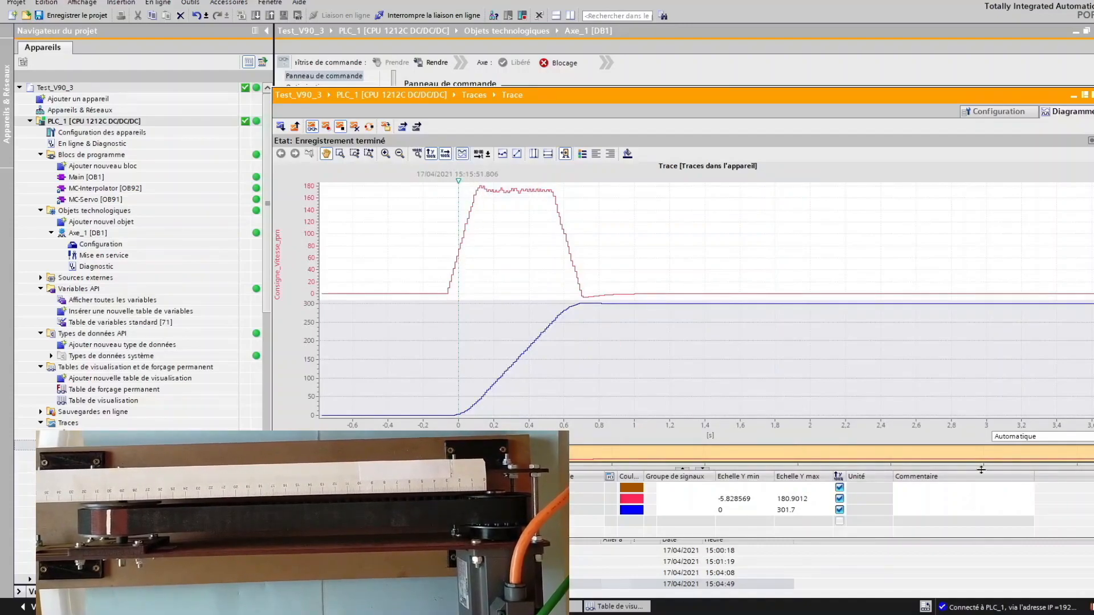
drag(1091, 454, 601, 454)
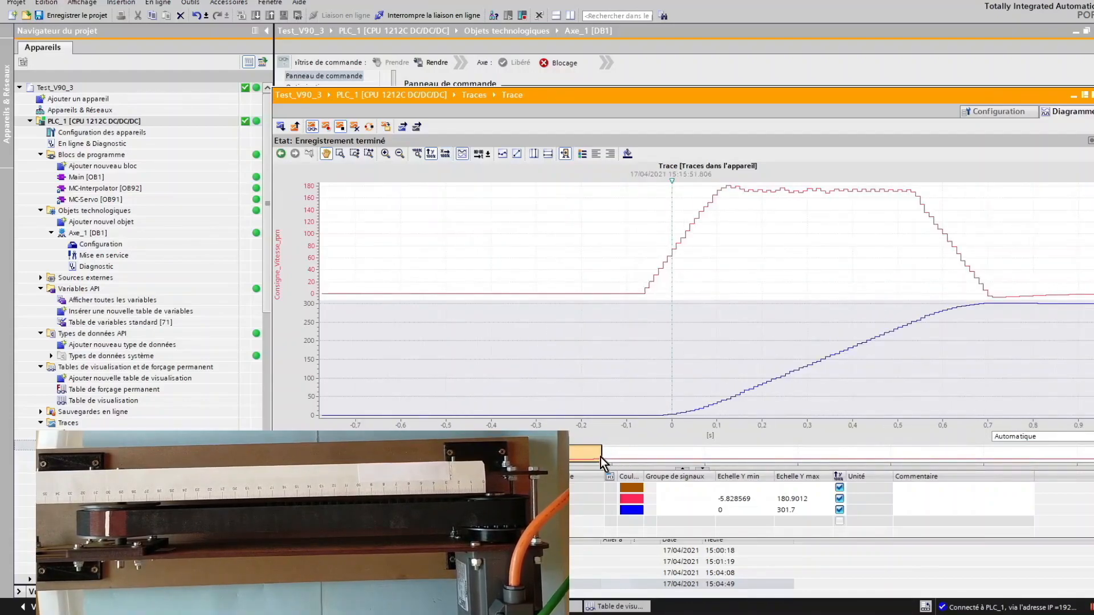
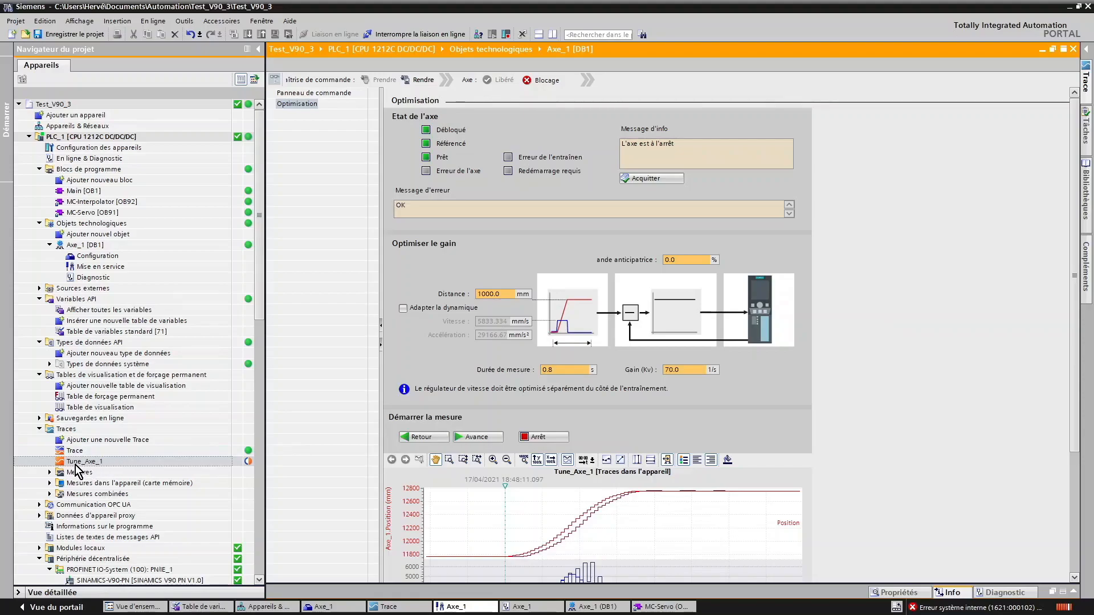
Set the gain (Kv) to 50 1/s in Axe_1's optimisation view and run a forward measurement.
click(76, 460)
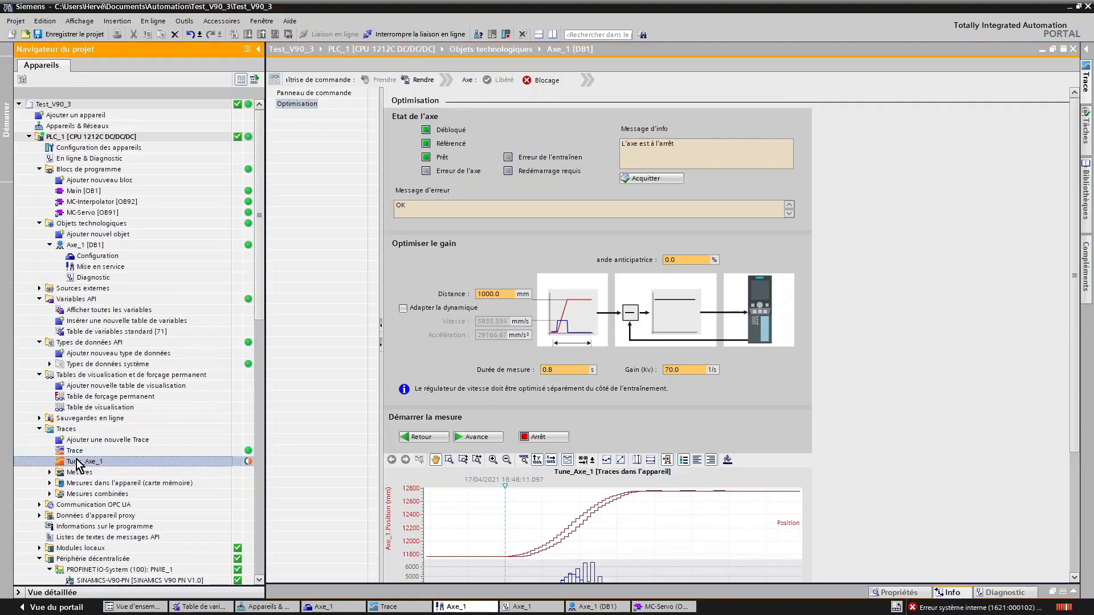
click(842, 482)
scroll(842, 482, down, 5)
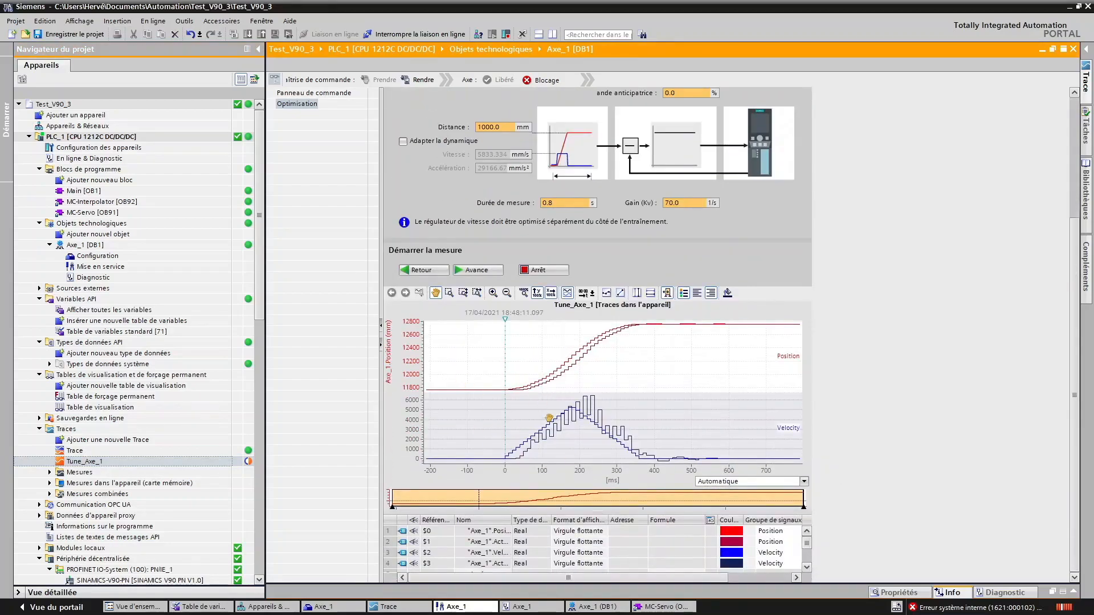
drag(564, 452, 566, 511)
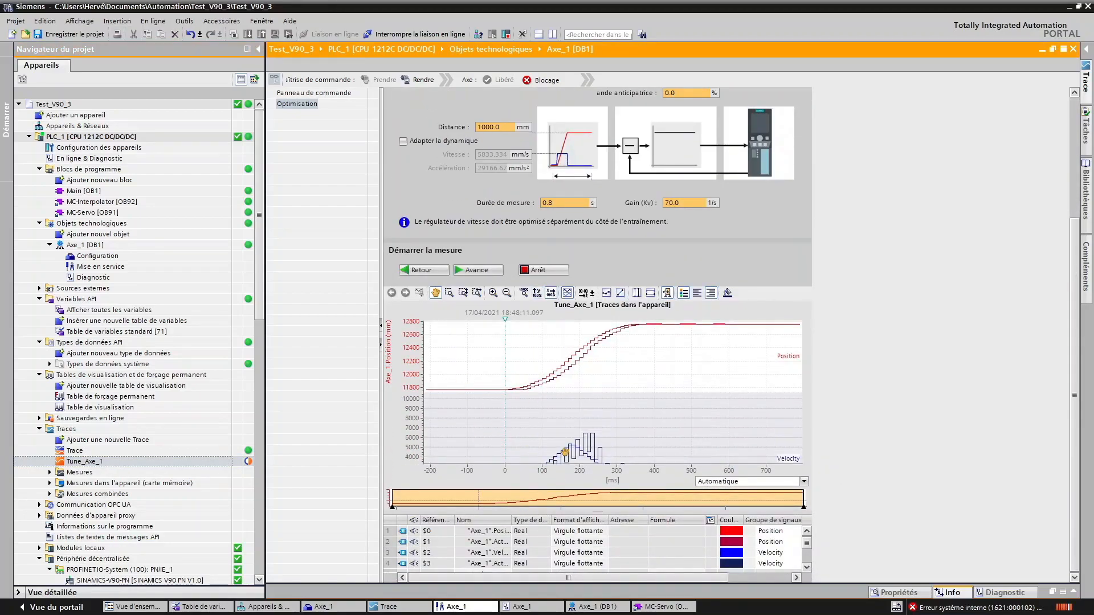
scroll(881, 298, up, 5)
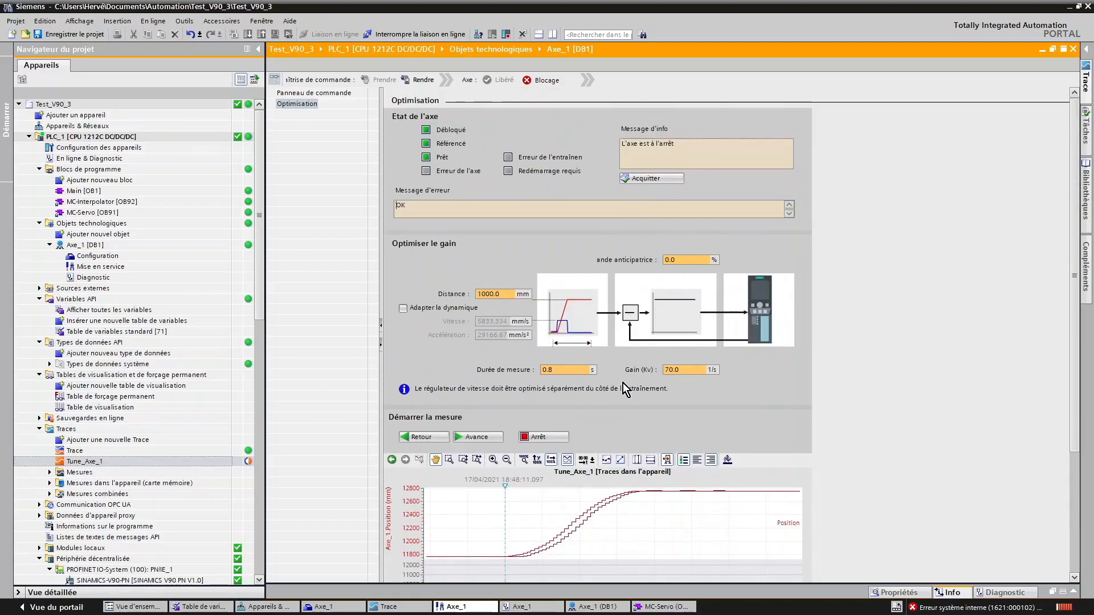
click(687, 369)
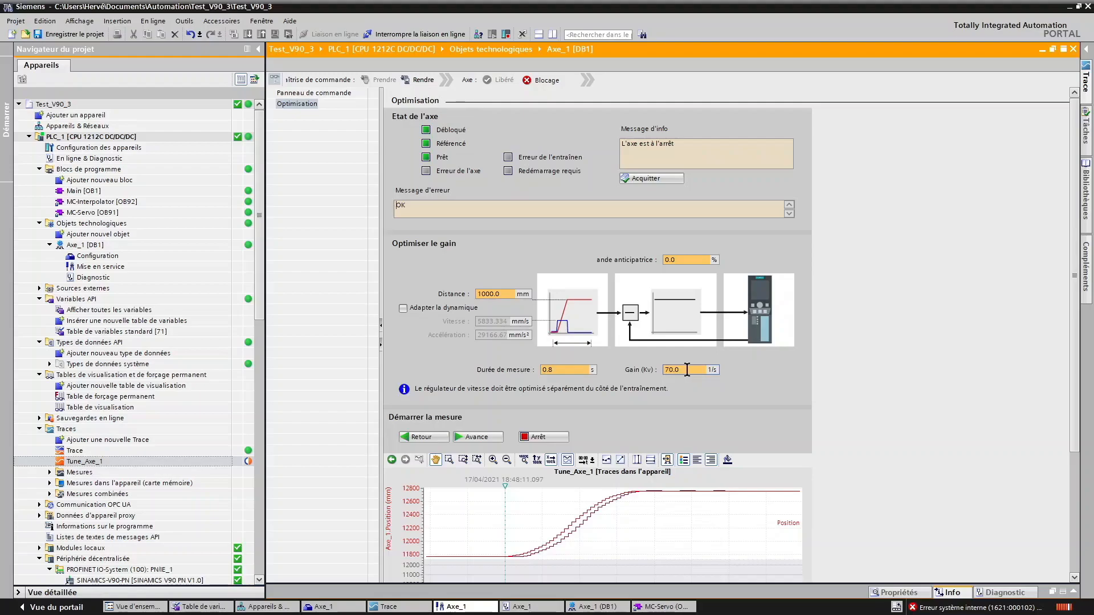
text(50)
click(473, 437)
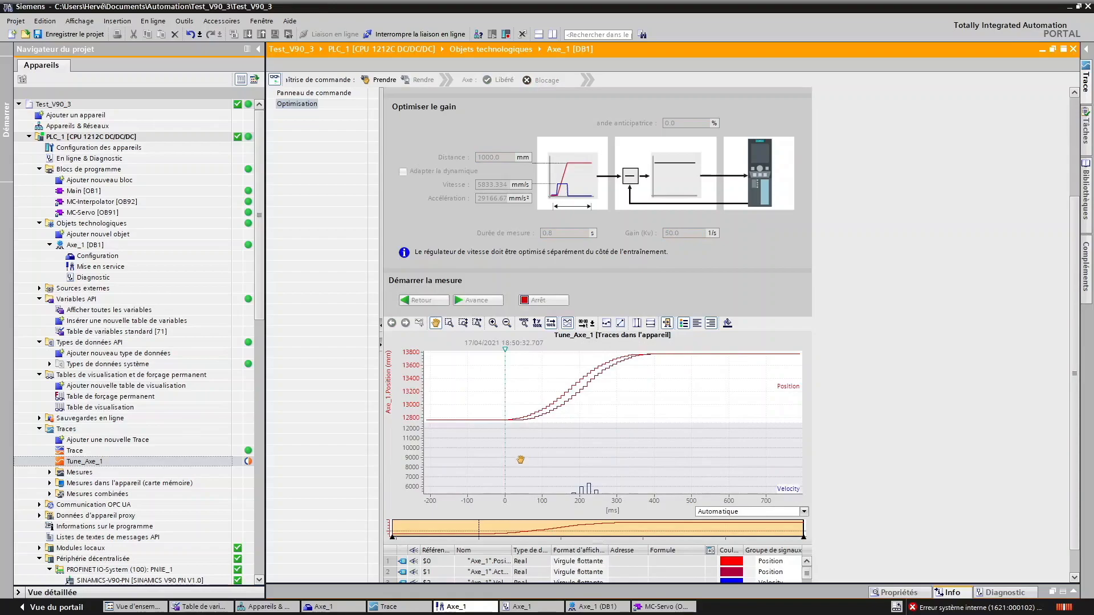
click(536, 323)
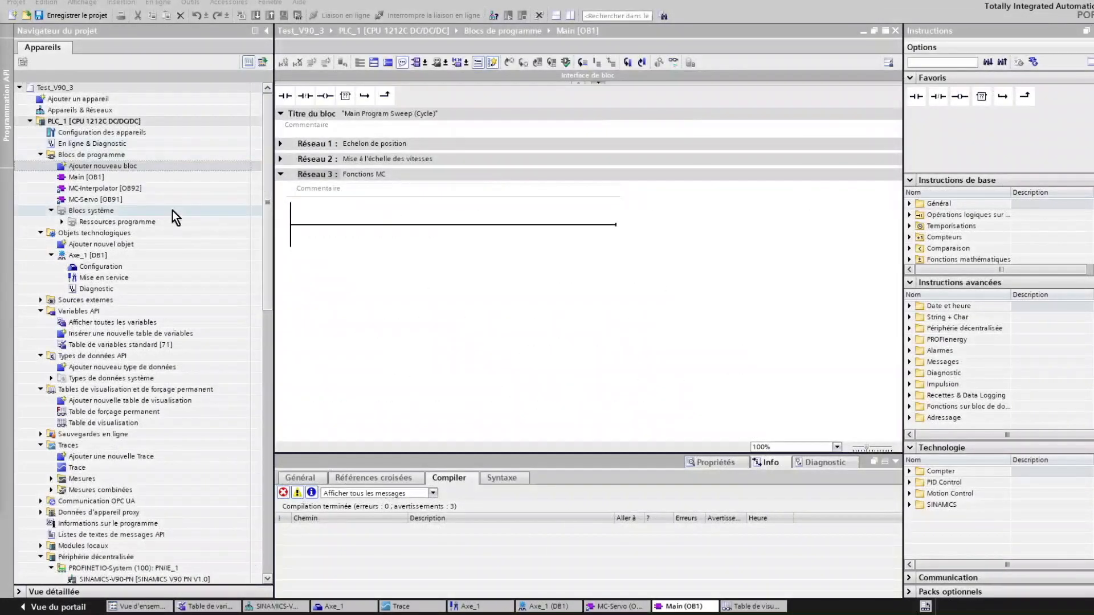
Add a new function block named Fonctions_MC in CONT (ladder) language with automatic numbering and open it.
double_click(99, 166)
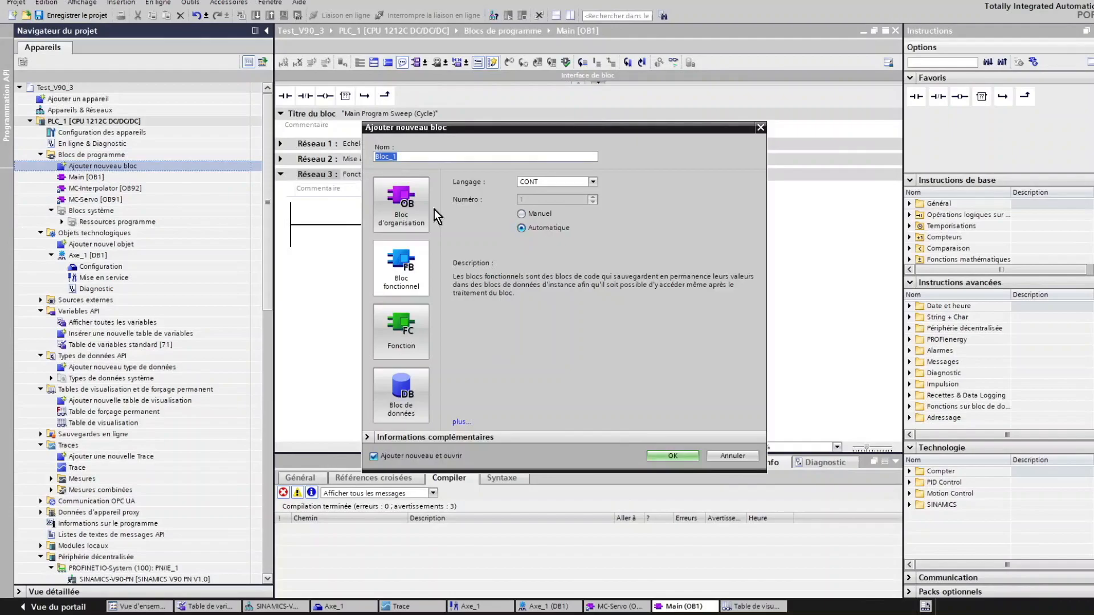
click(409, 264)
double_click(412, 155)
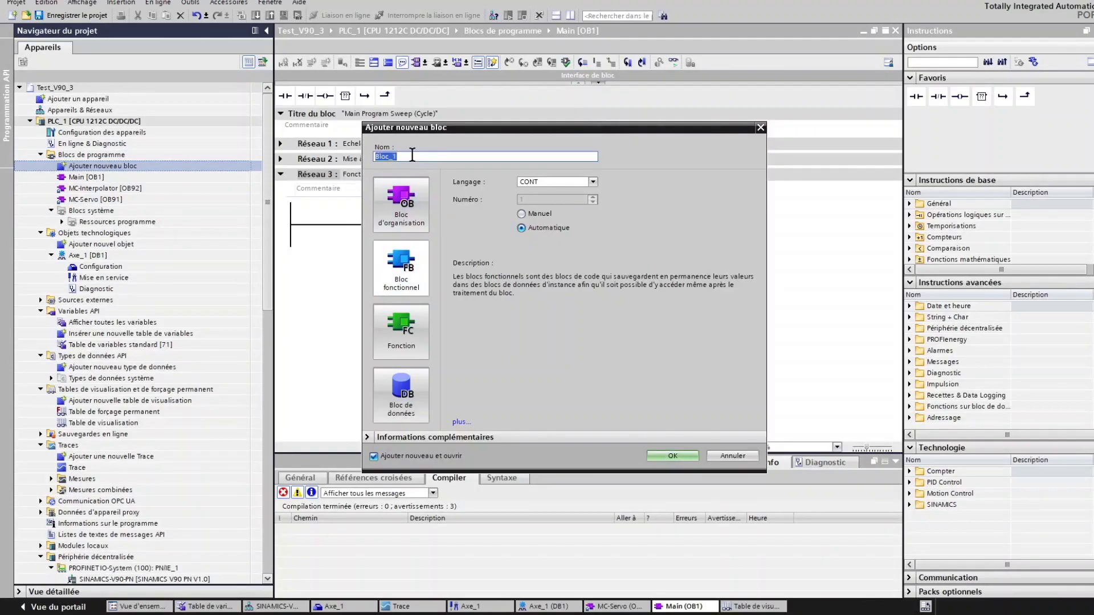
text(Fonction)
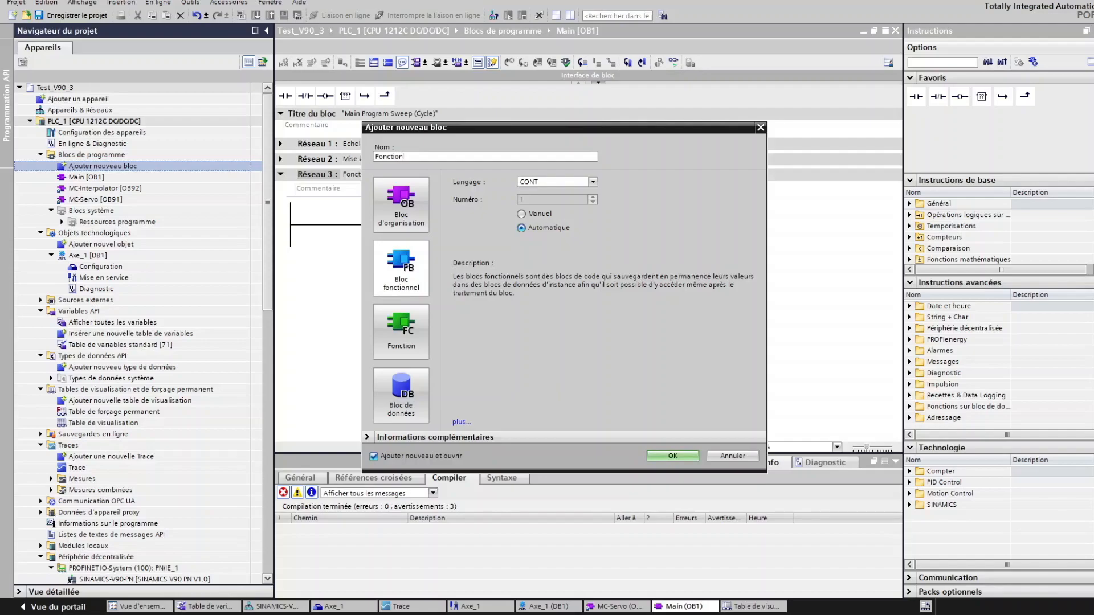
text(s_MC)
click(661, 455)
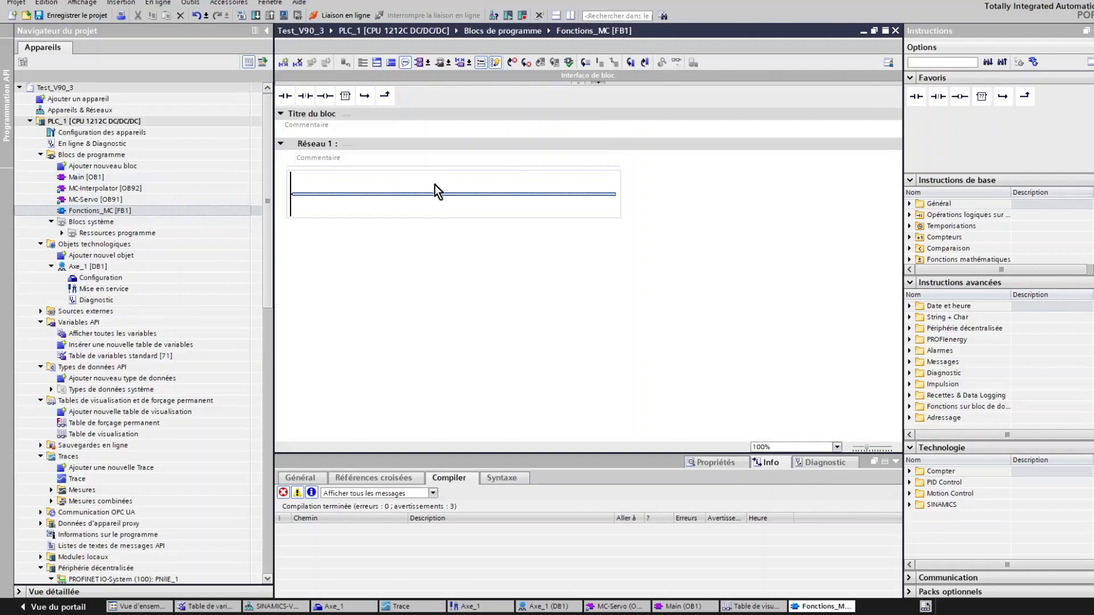
Insert the MC_Power motion control instruction in network 1 of Fonctions_MC as a multi-instance named MC_Power_Instance.
click(911, 495)
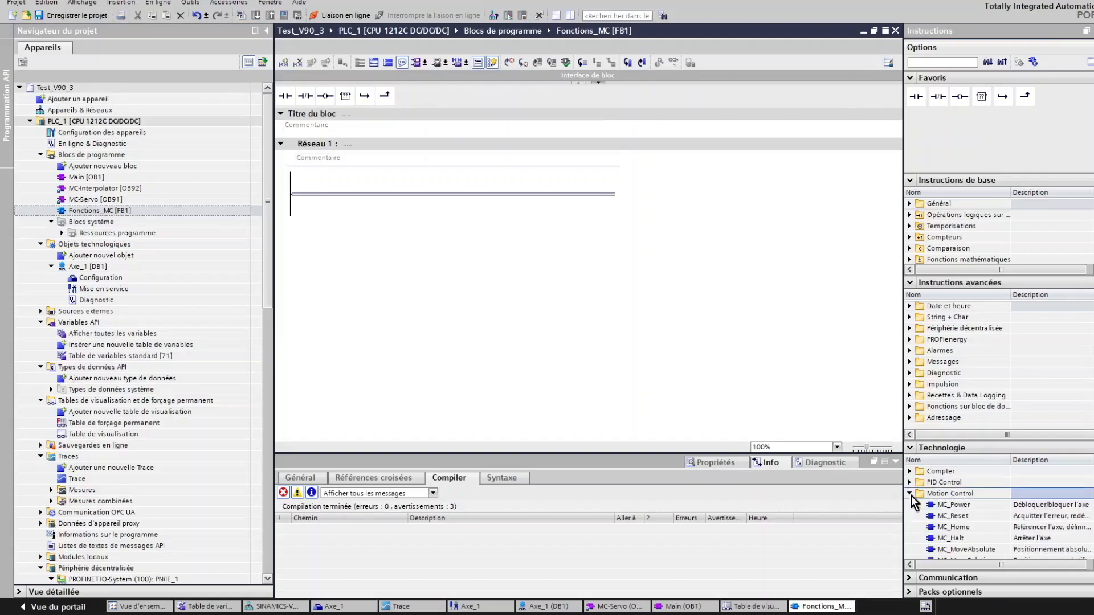
click(955, 508)
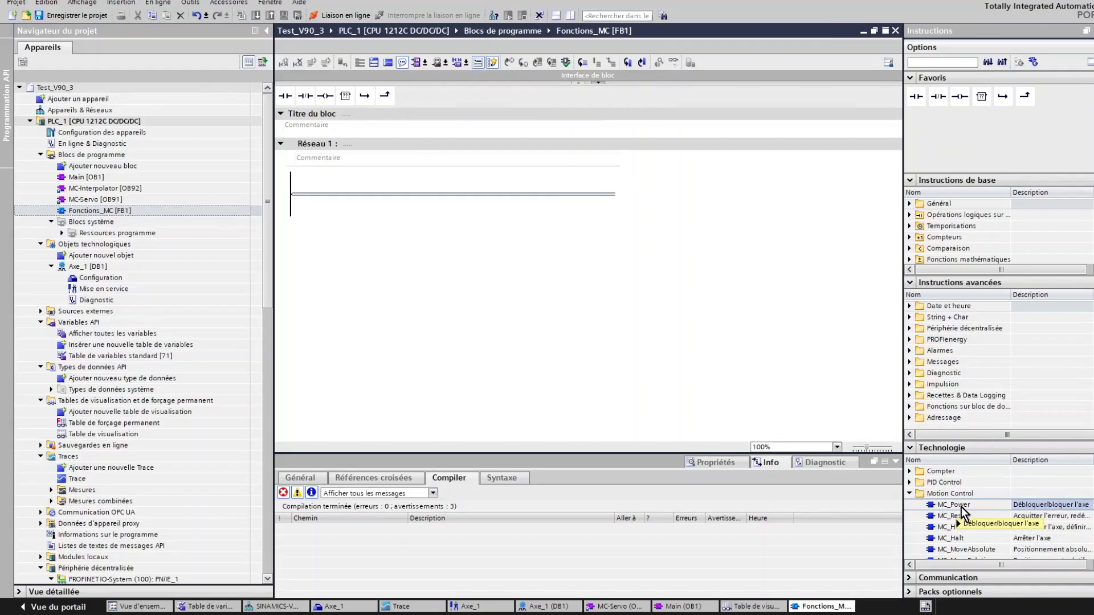
mouse_move(963, 505)
mouse_down()
mouse_move(686, 407)
mouse_move(424, 220)
mouse_move(459, 205)
mouse_up()
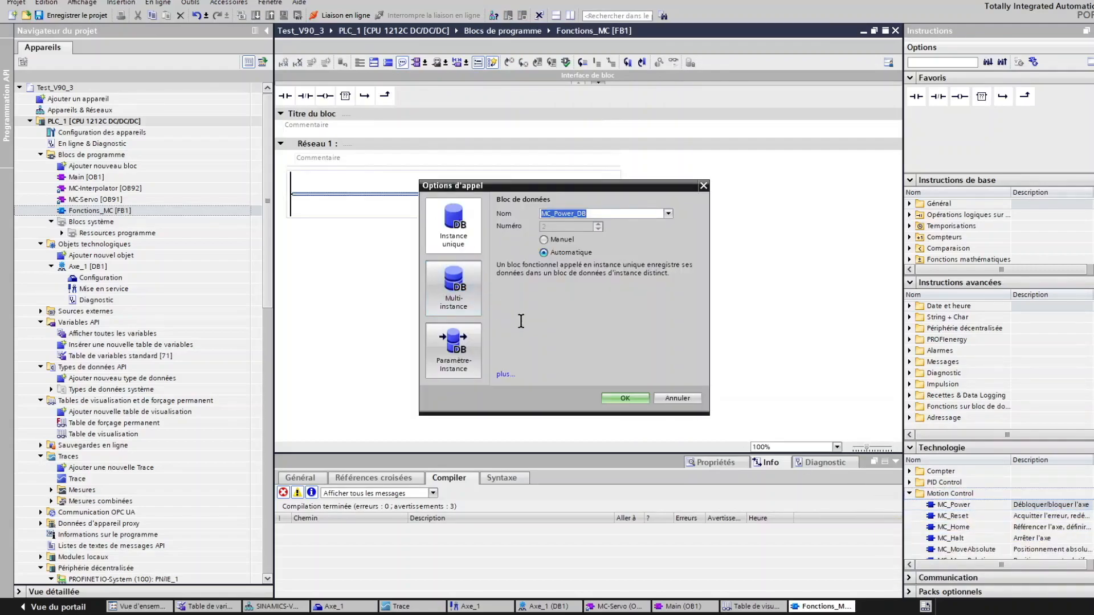
click(455, 300)
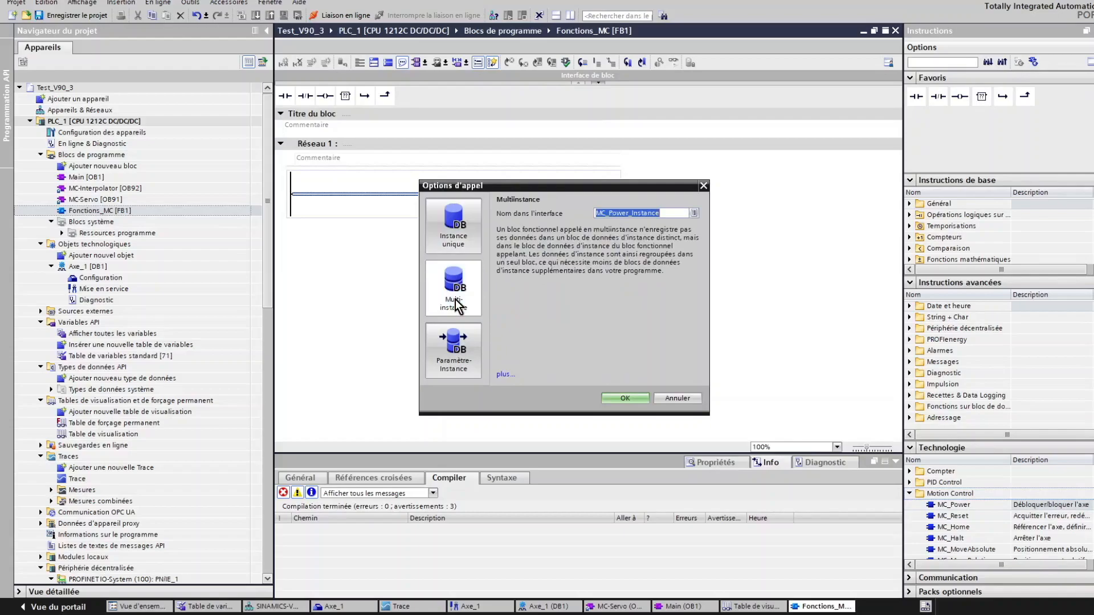
click(615, 397)
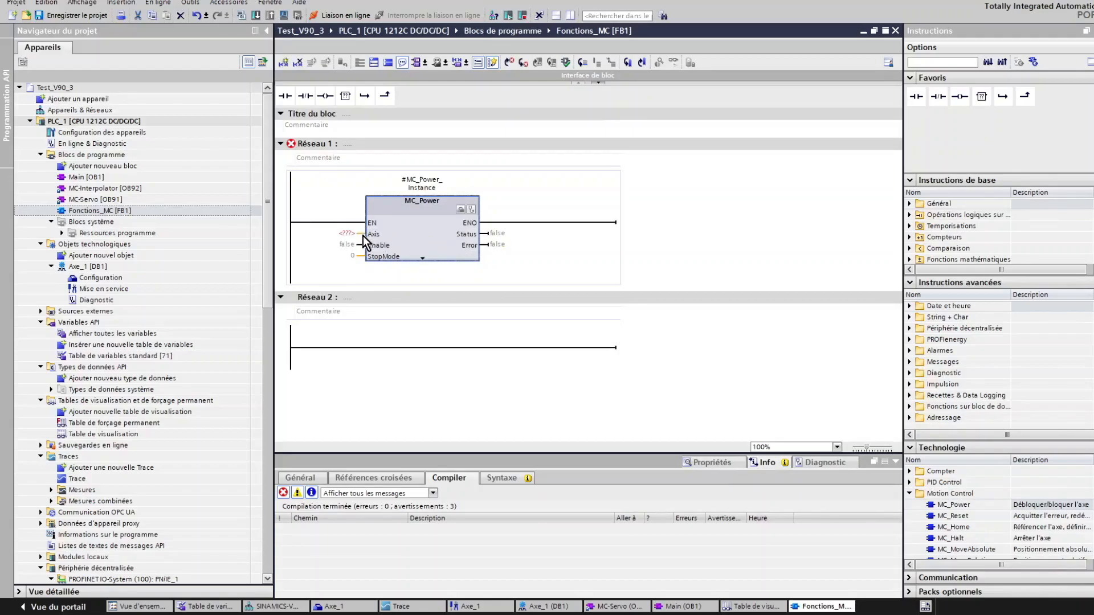
Assign Axe_1 to the Axis input of MC_Power and wire a normally open contact Bouton_0 to Enable.
click(84, 265)
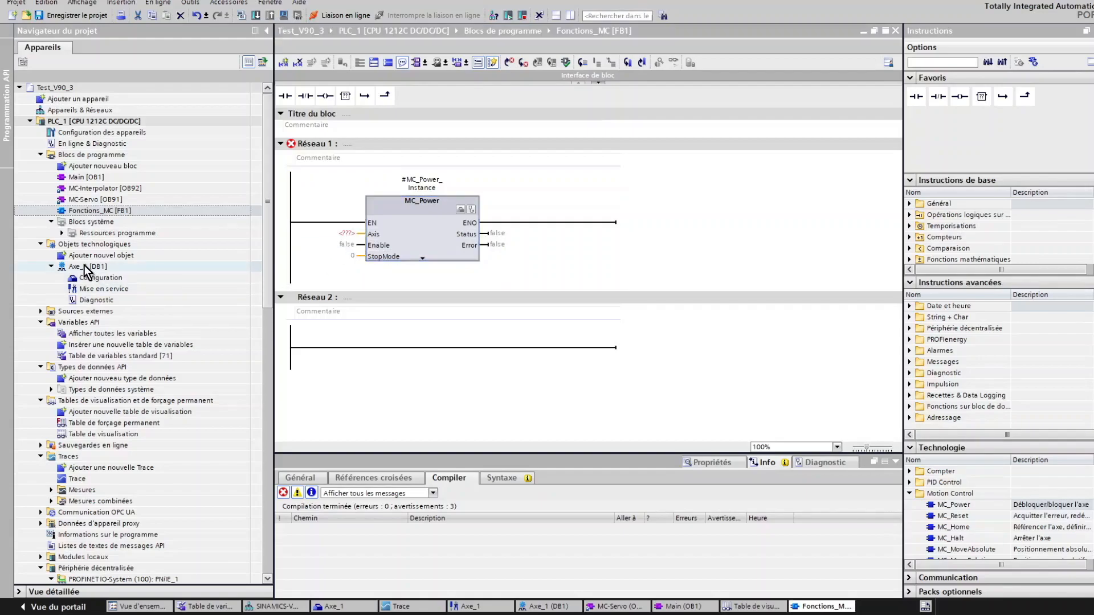
drag(88, 268, 348, 233)
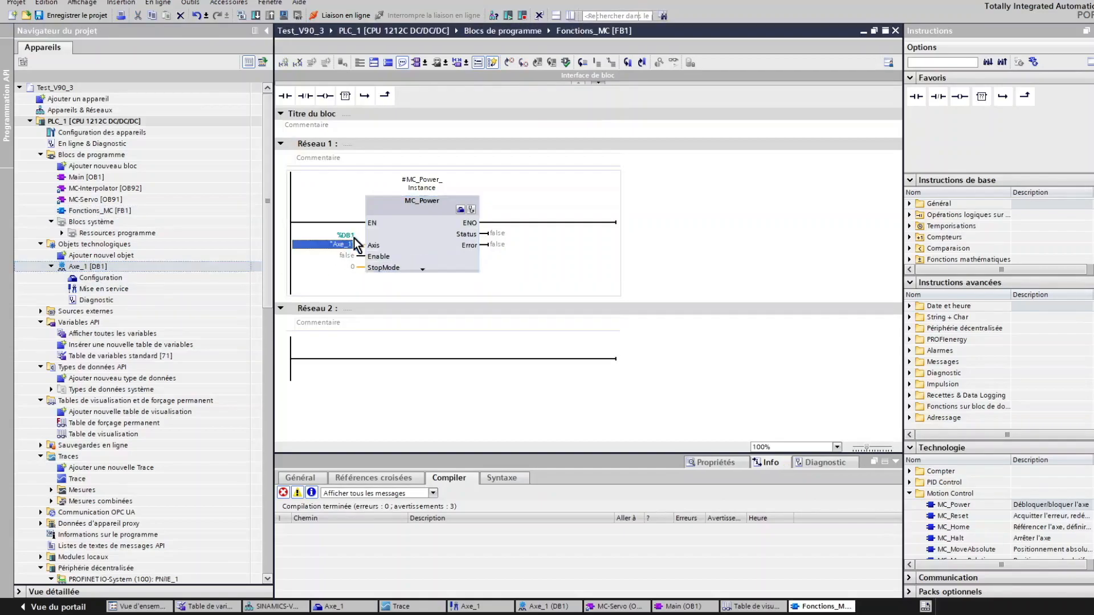
click(351, 258)
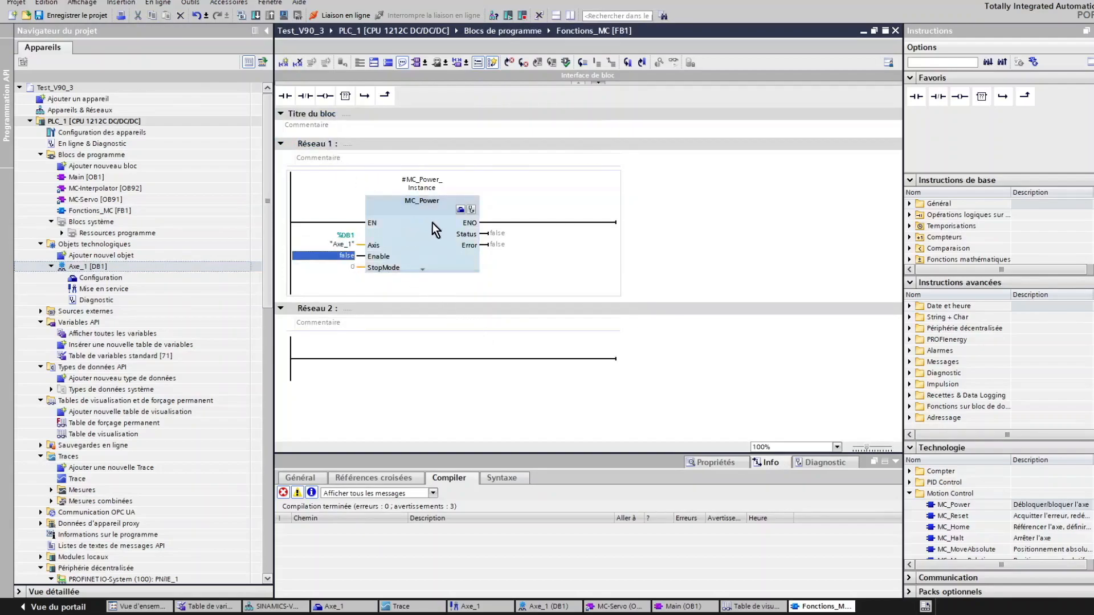
click(285, 96)
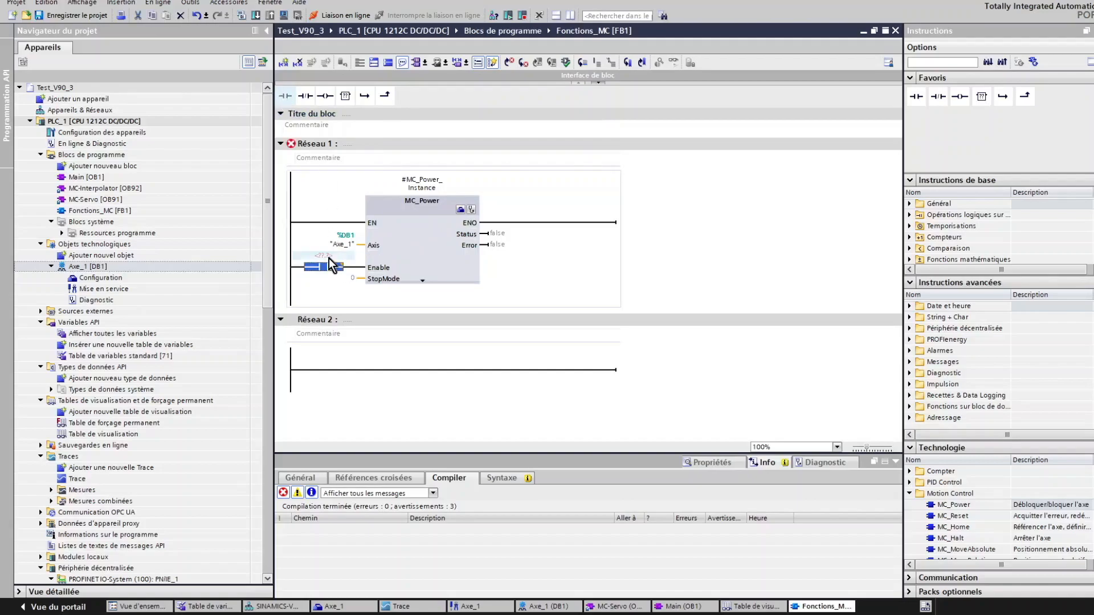
text(Bou)
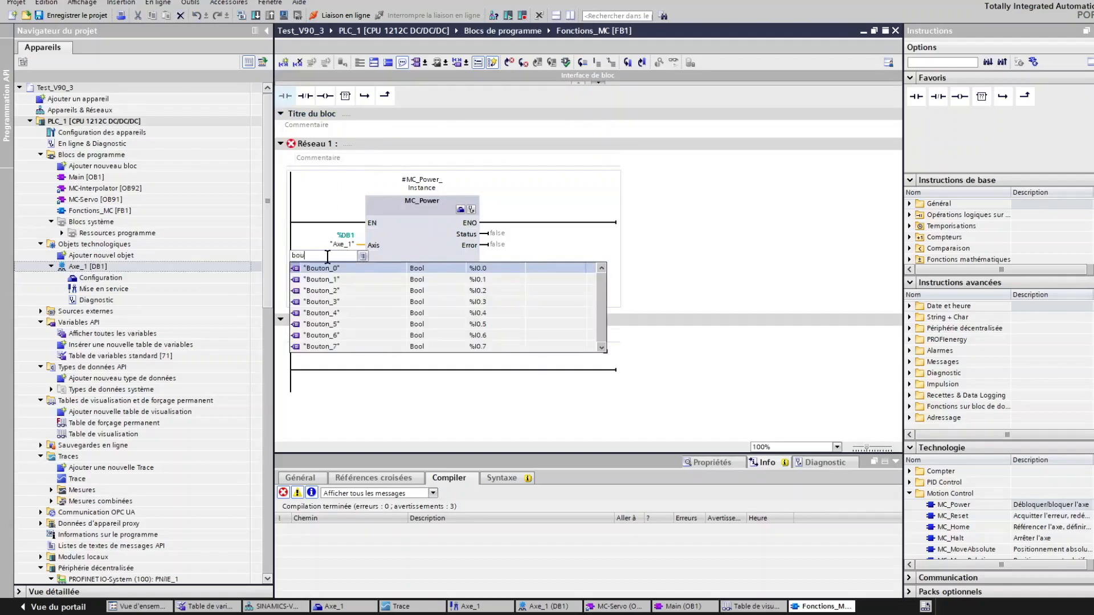
click(335, 273)
click(383, 279)
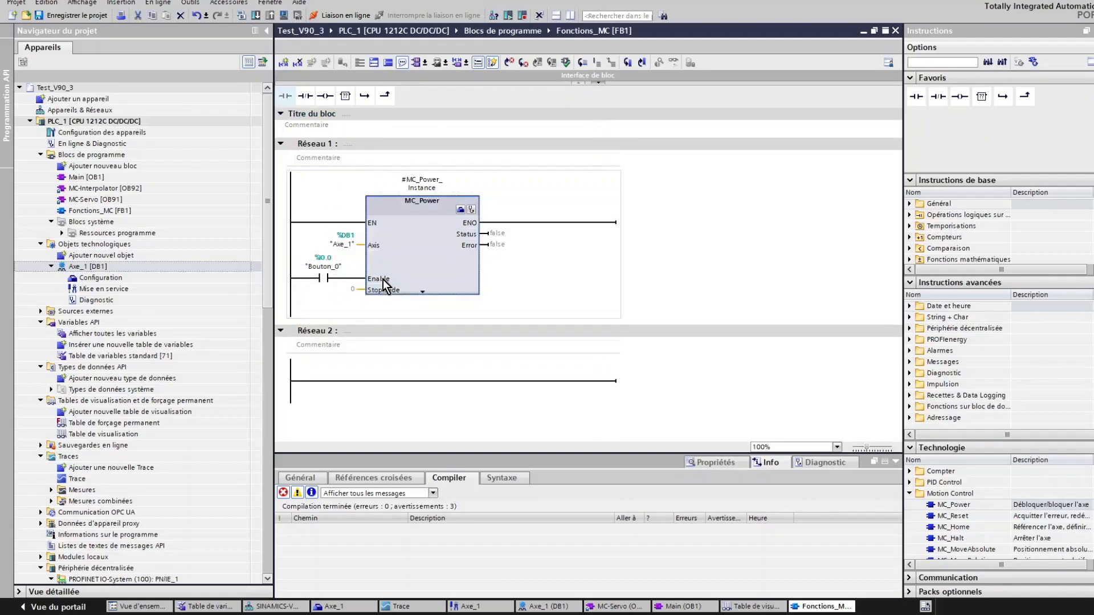
Keep MC_Power's StopMode input at 0 and review the parameter description of stop modes 0, 1 and 2.
click(354, 292)
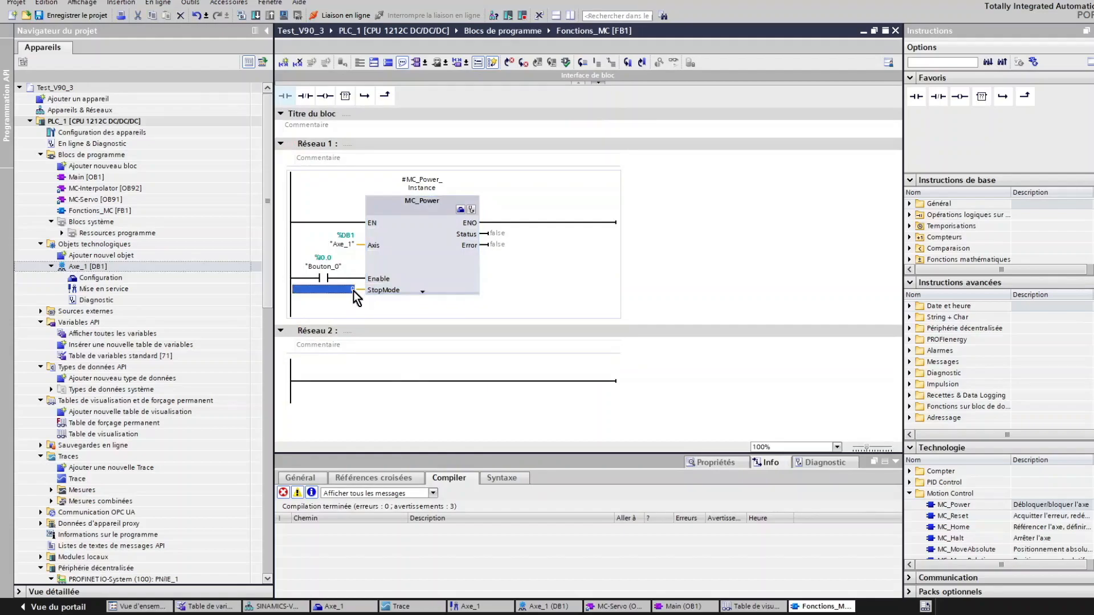
text(0)
drag(0, 36, 546, 67)
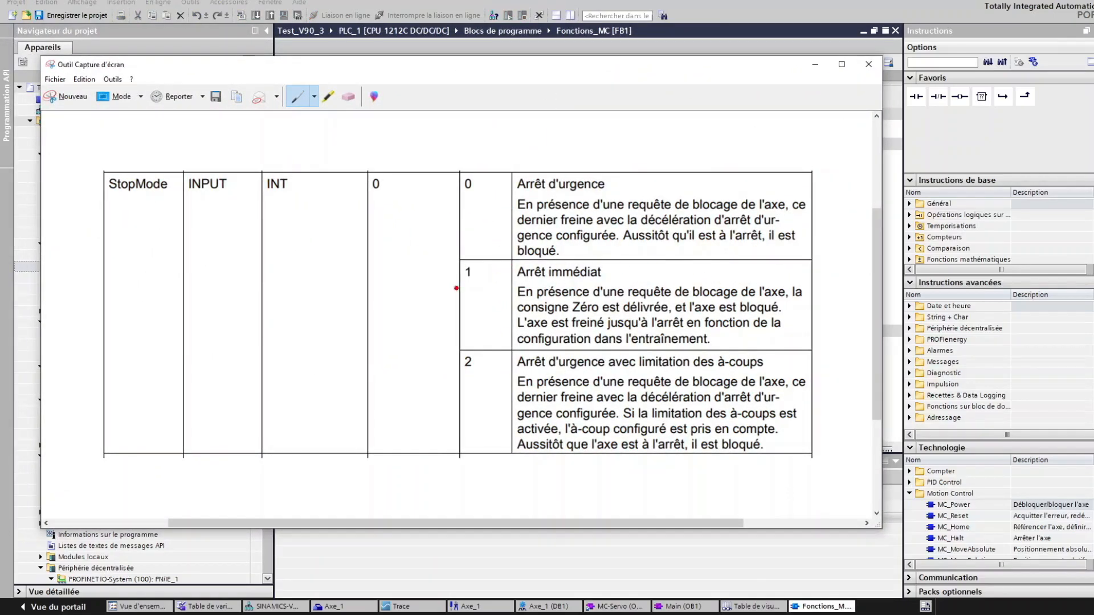
drag(758, 73, 0, 74)
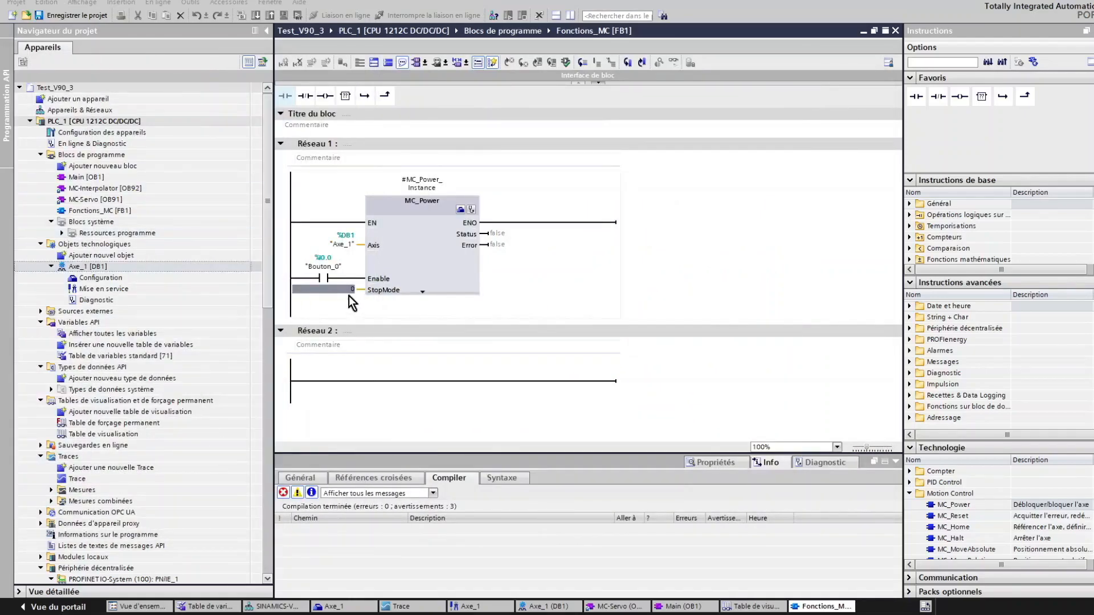
Set MC_Power's StopMode input to 1 and delete the empty network 2 of Fonctions_MC.
click(350, 292)
text(1)
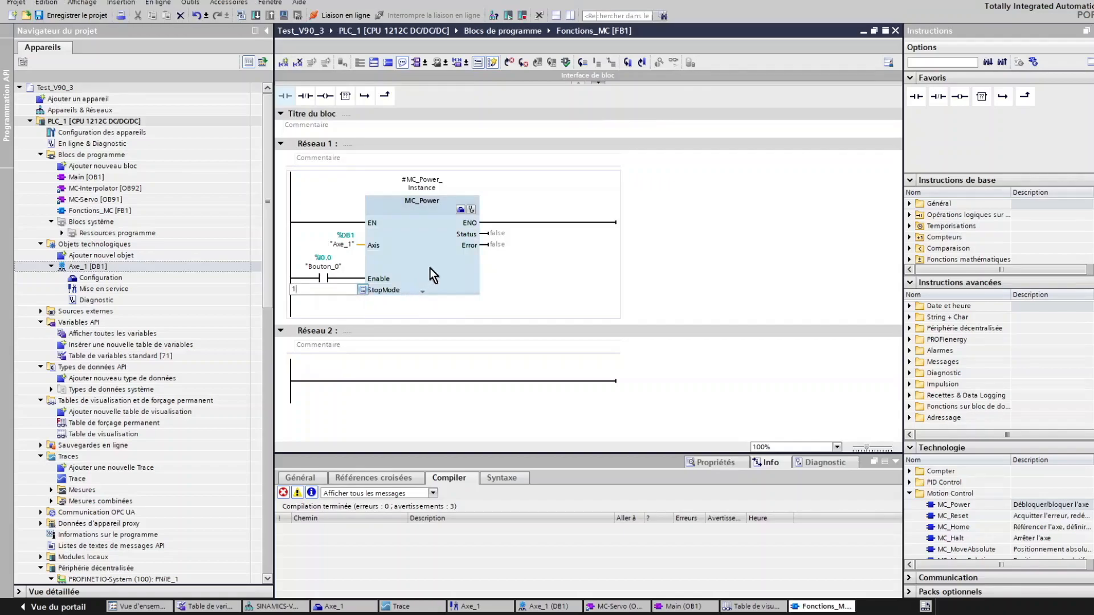
click(430, 269)
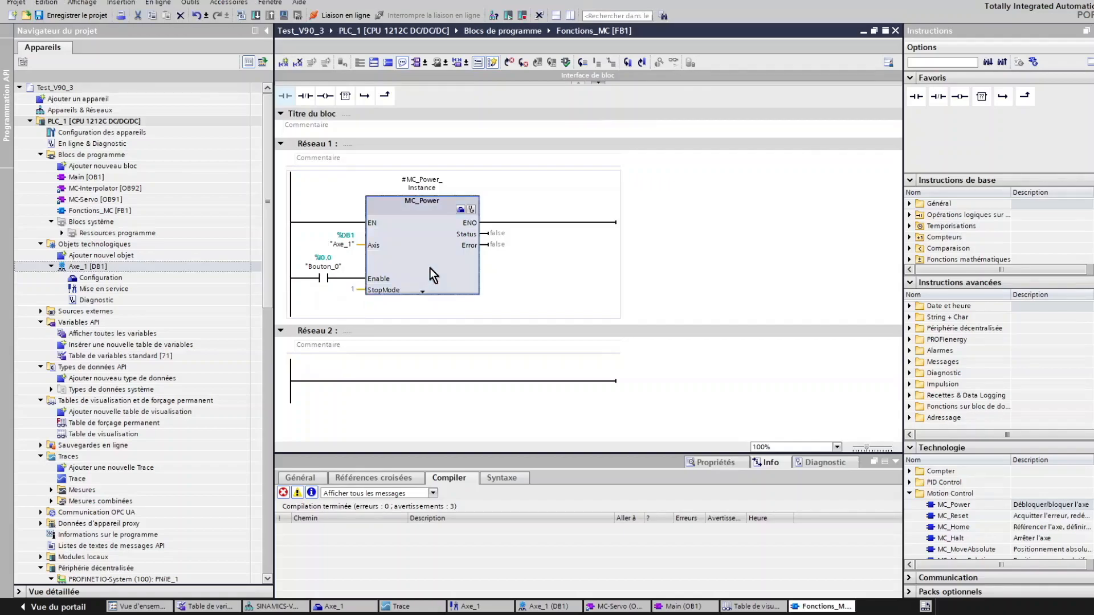
click(320, 330)
key(Delete)
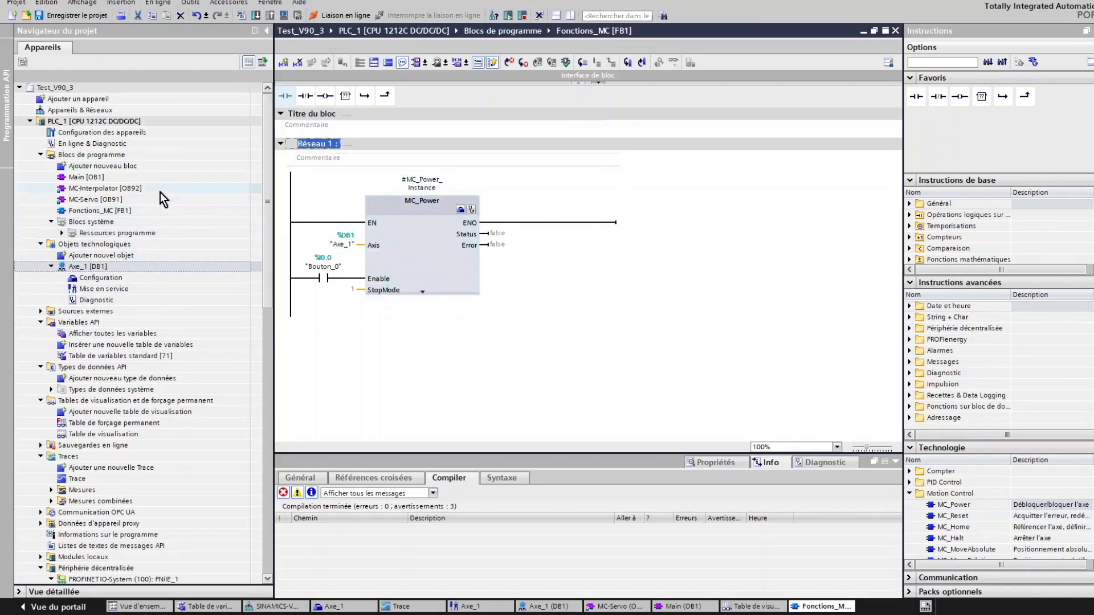
Call Fonctions_MC in network 3 of Main with the automatically numbered single-instance data block Fonctions_MC_DB.
double_click(78, 177)
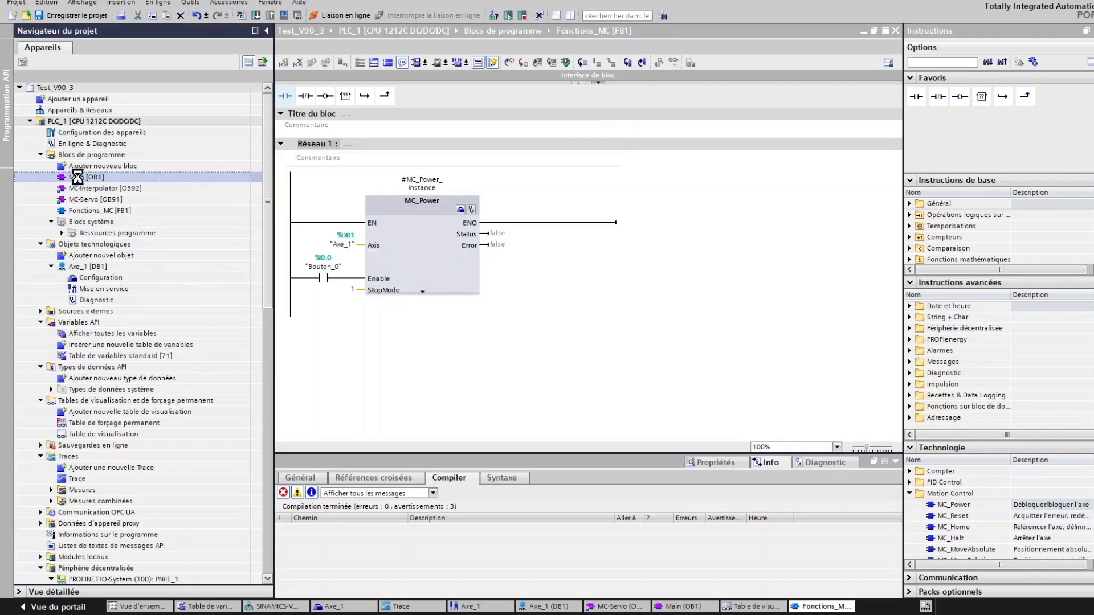
drag(100, 211, 416, 223)
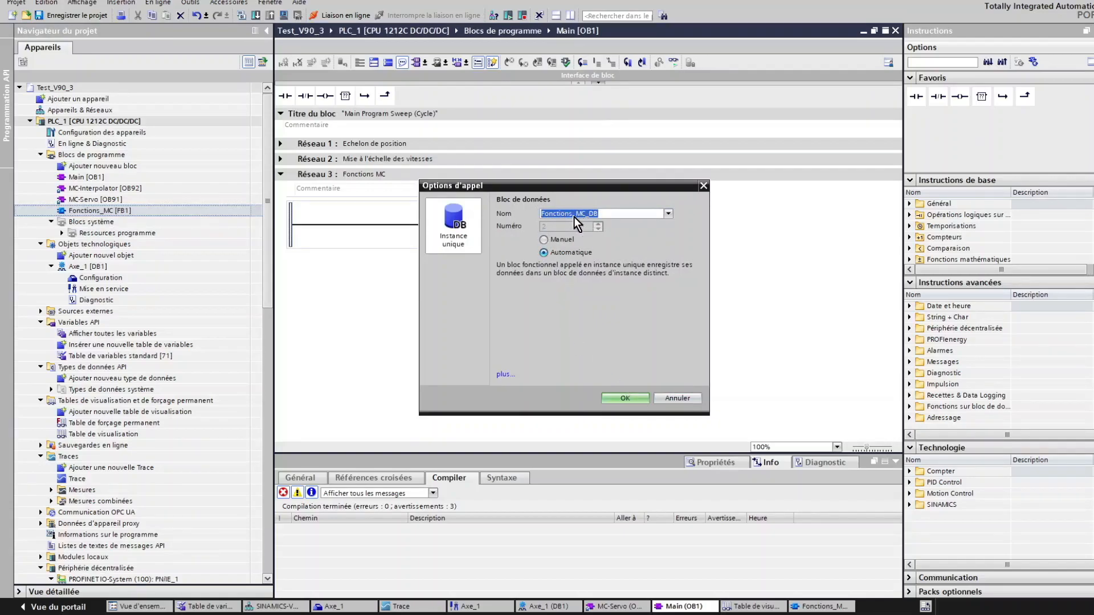
click(625, 397)
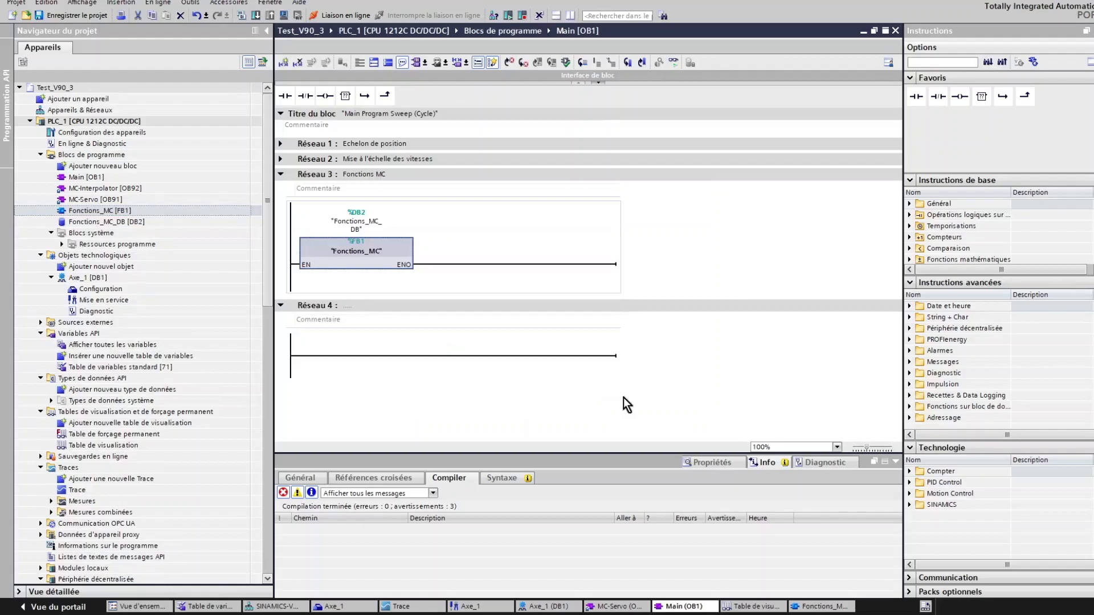
Open the instance data block Fonctions_MC_DB and examine the parameters stored under MC_Power_Instance.
click(100, 222)
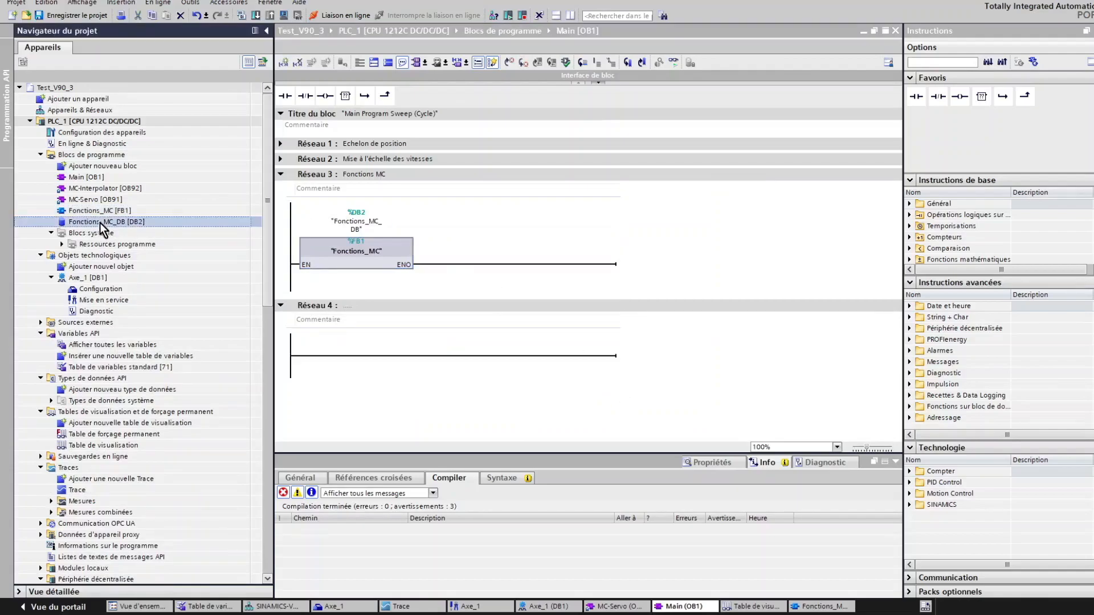
double_click(100, 223)
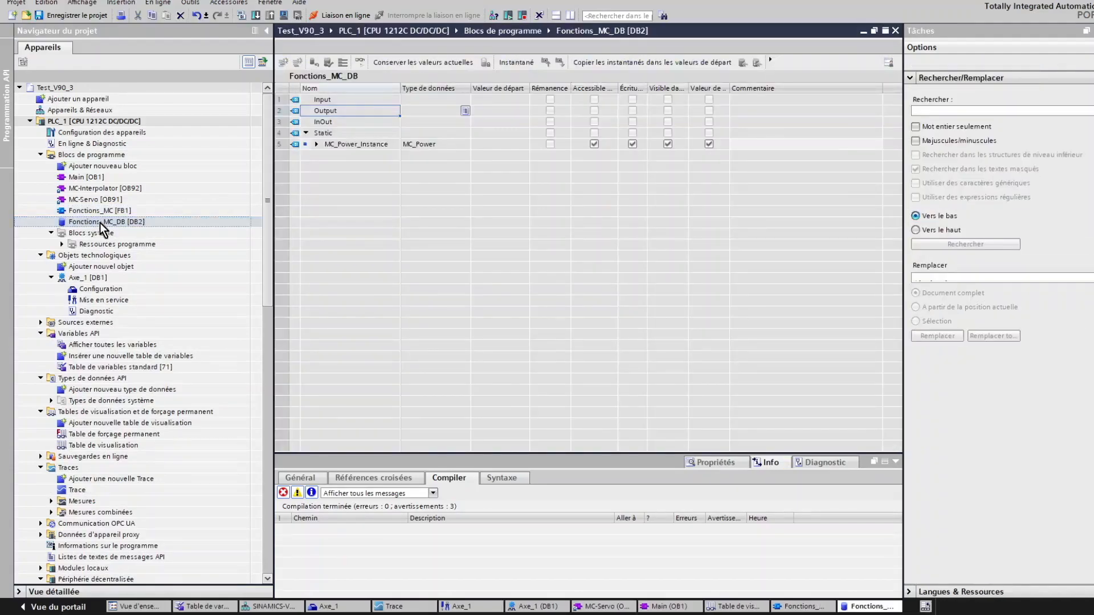
click(313, 145)
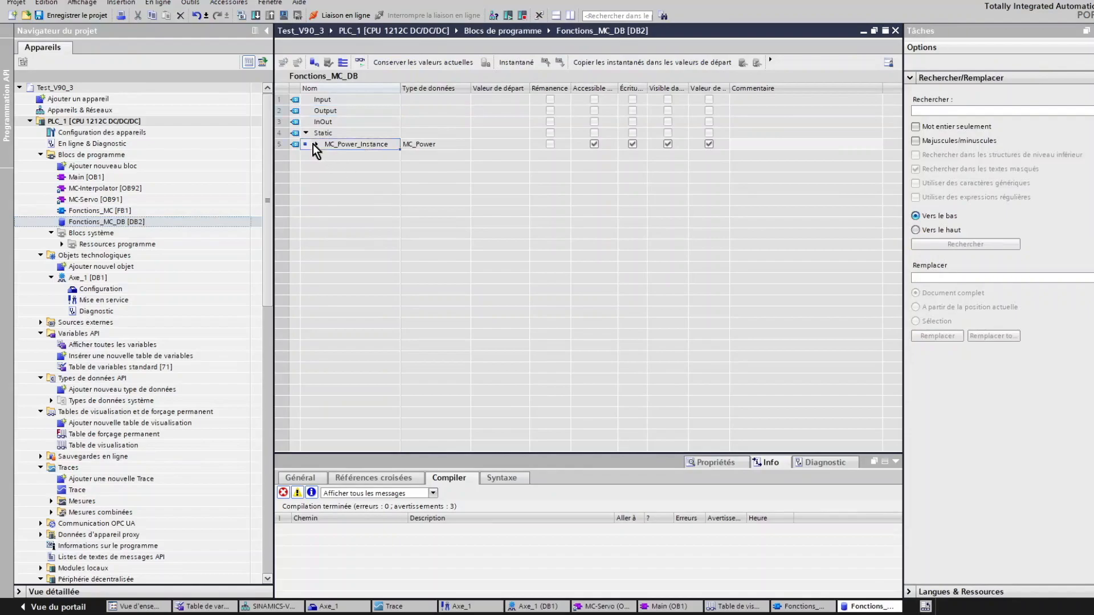
click(317, 143)
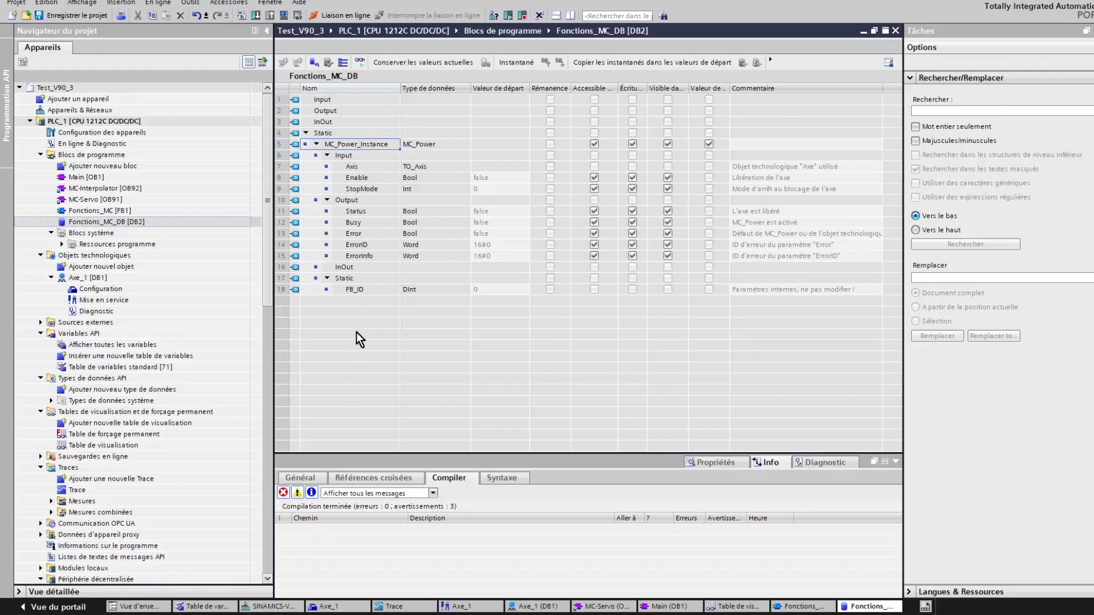
Return through Main to the Fonctions_MC block and monitor its MC_Power network online.
double_click(100, 179)
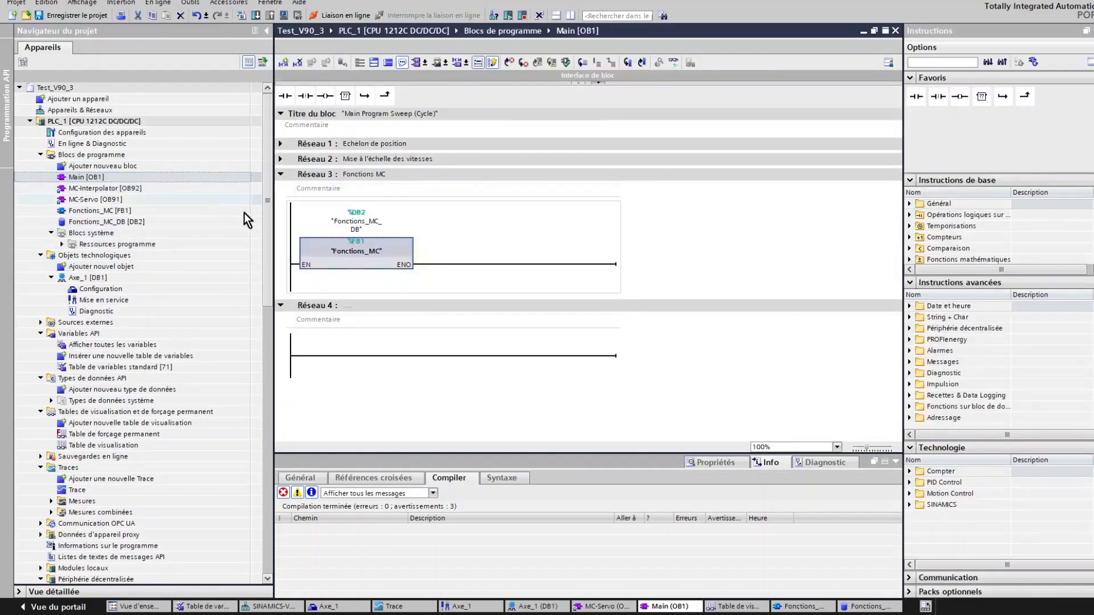
double_click(114, 214)
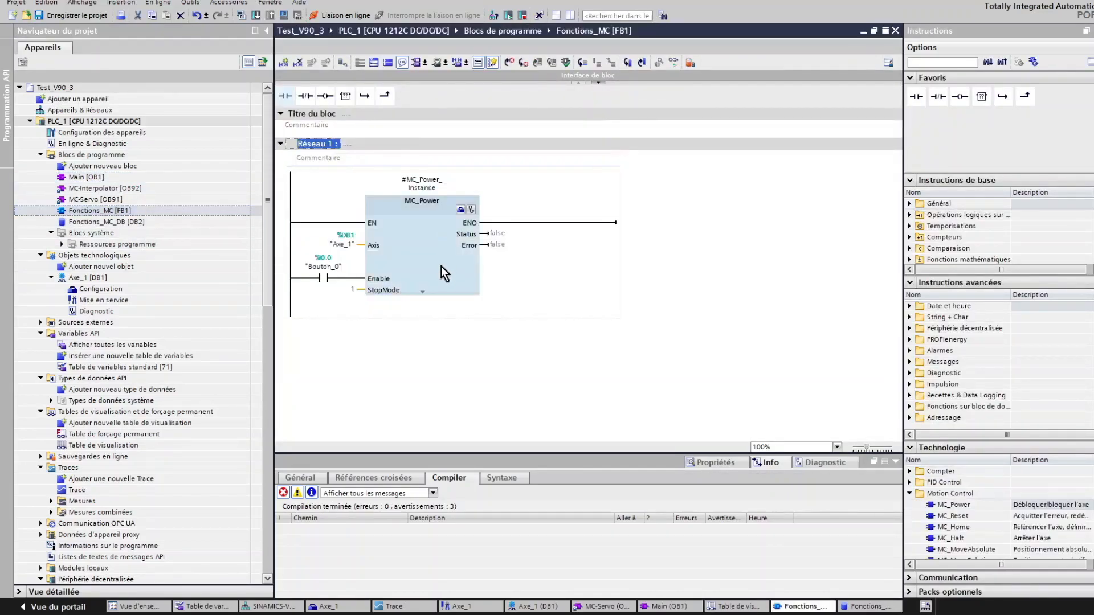
click(443, 234)
key(ctrl+t)
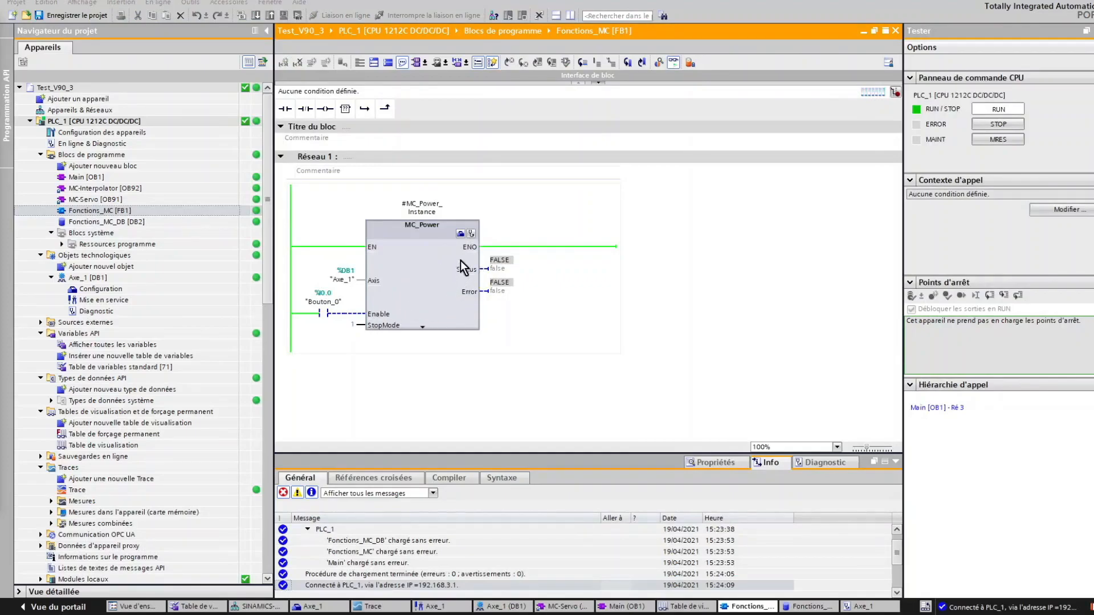
Open the Axe_1 diagnostics from MC_Power and detach them as a floating window moved clear of the ladder network.
click(472, 236)
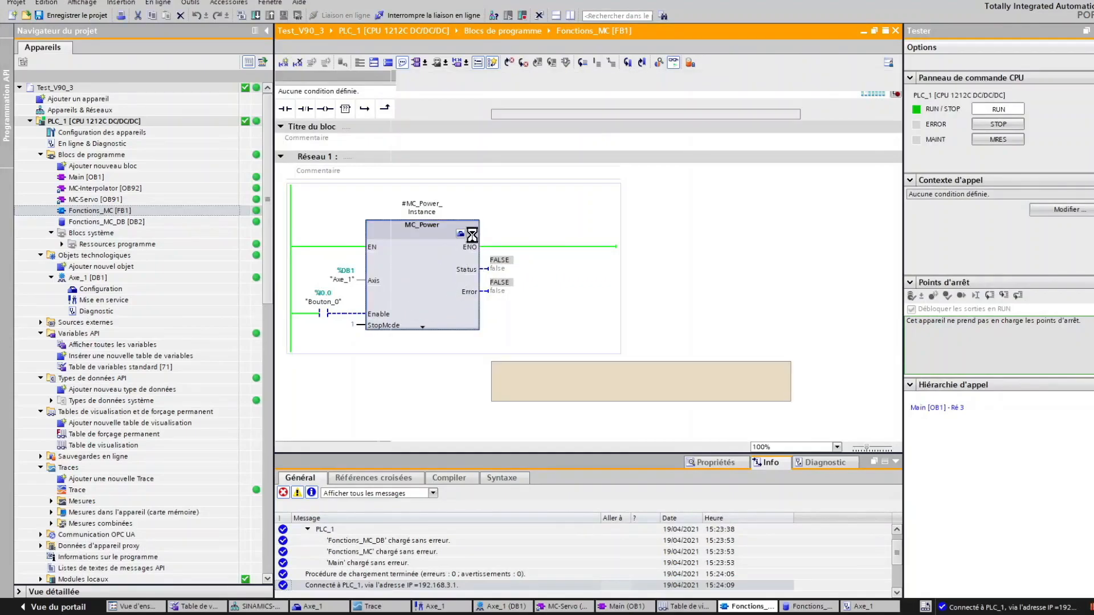
click(874, 31)
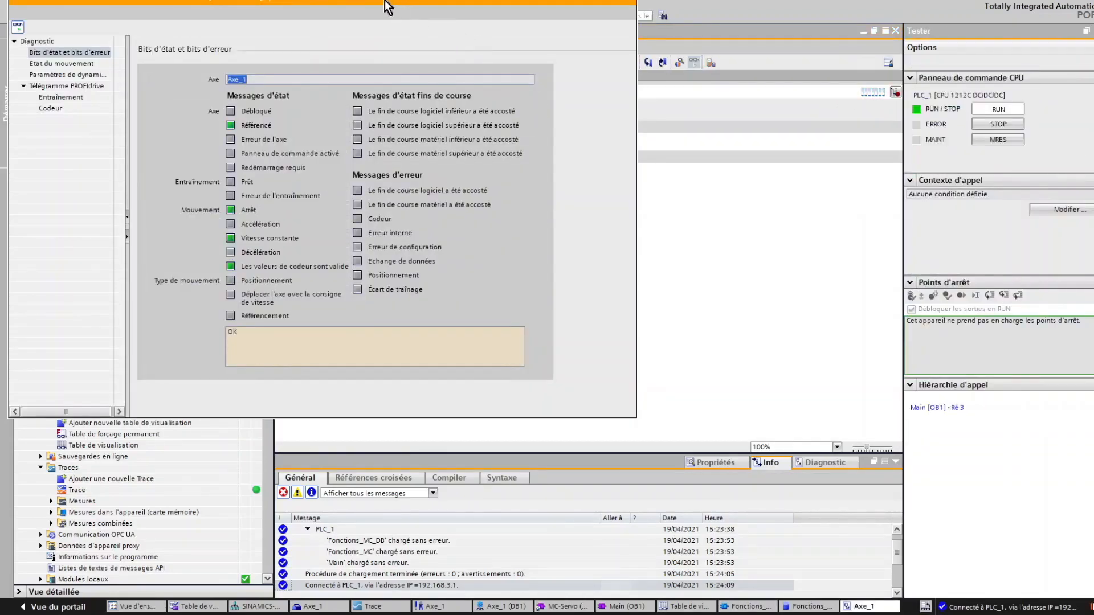
drag(387, 7, 911, 118)
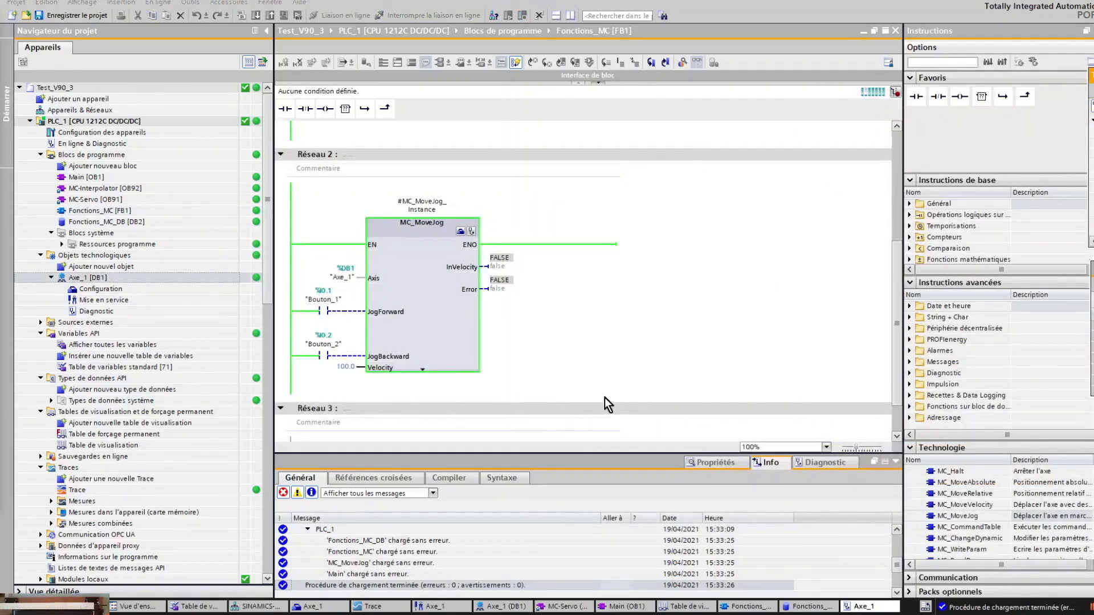
Review the MC_MoveJog instruction in network 2, including its description, Axis assignment and jog inputs.
click(951, 519)
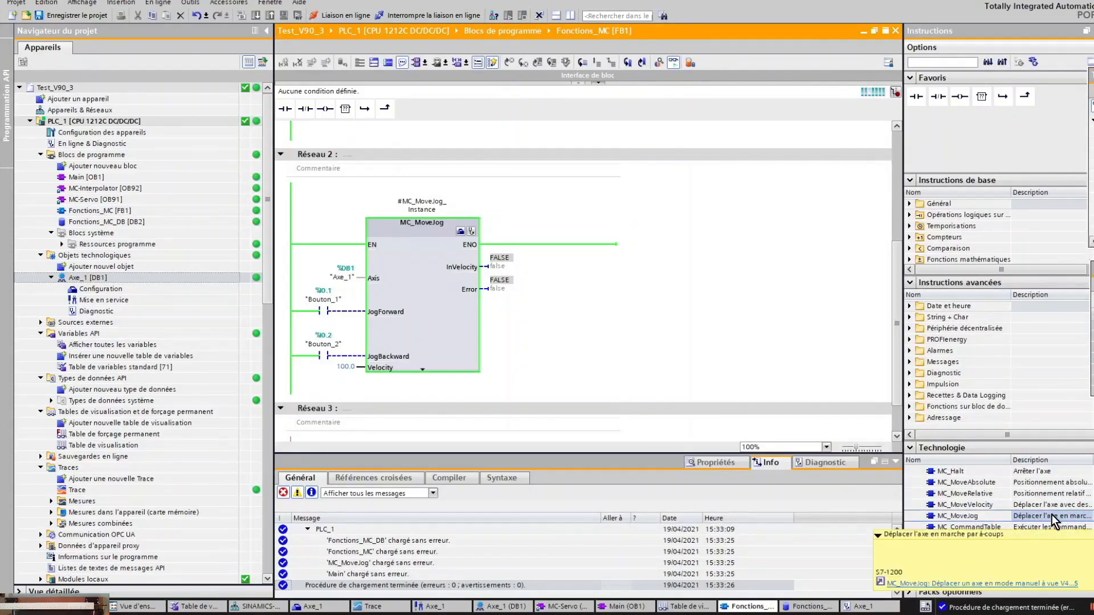
click(409, 278)
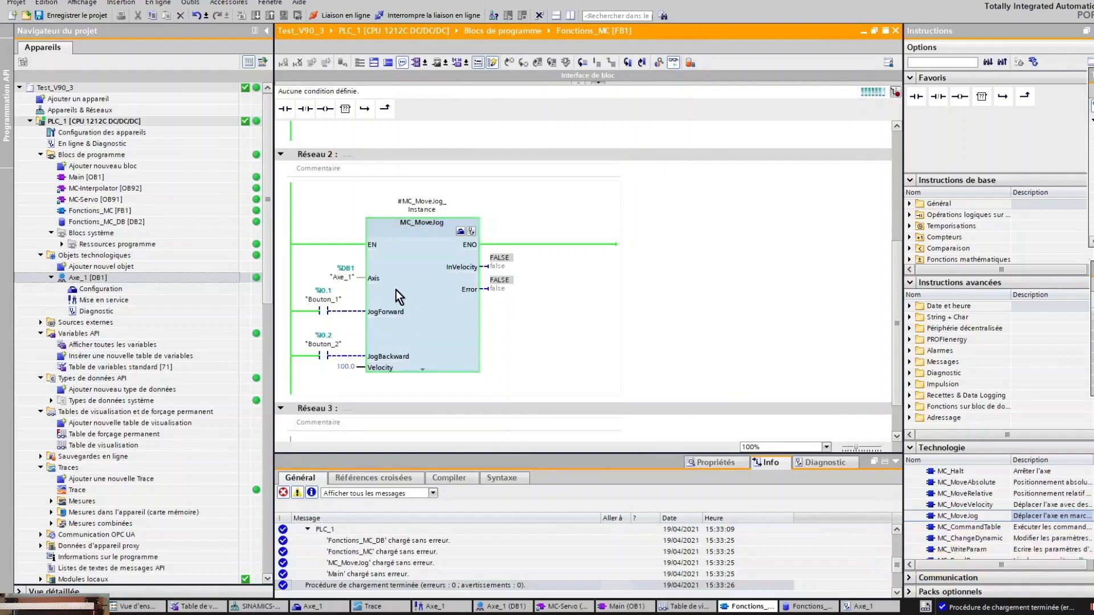
click(350, 276)
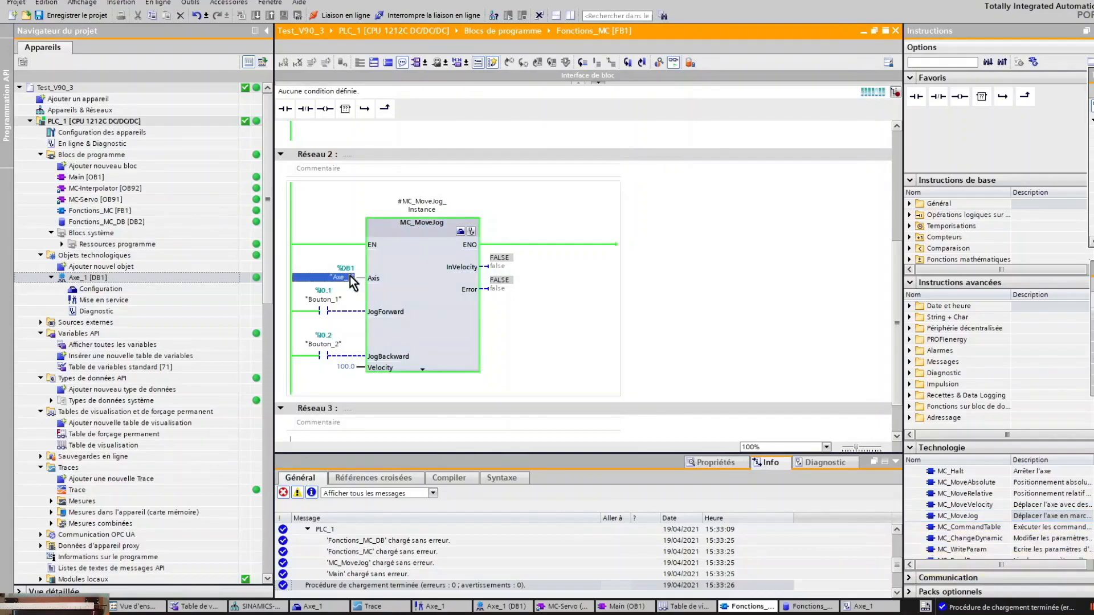
click(423, 321)
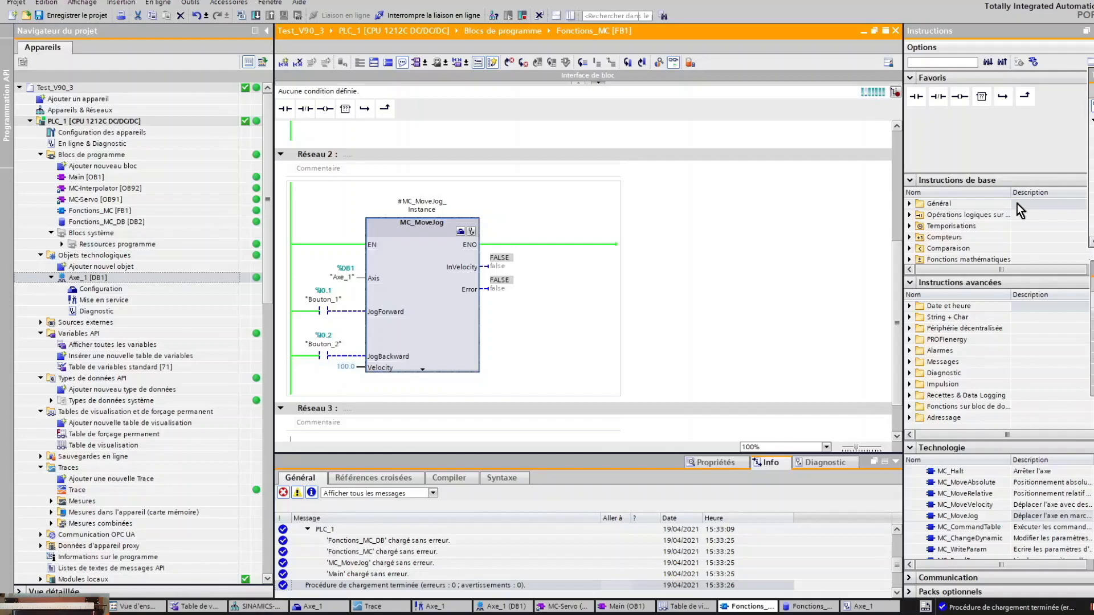
Arrange the Axe_1 motion status and the watch table beside the ladder network and start monitoring the watch table.
drag(1093, 76, 682, 79)
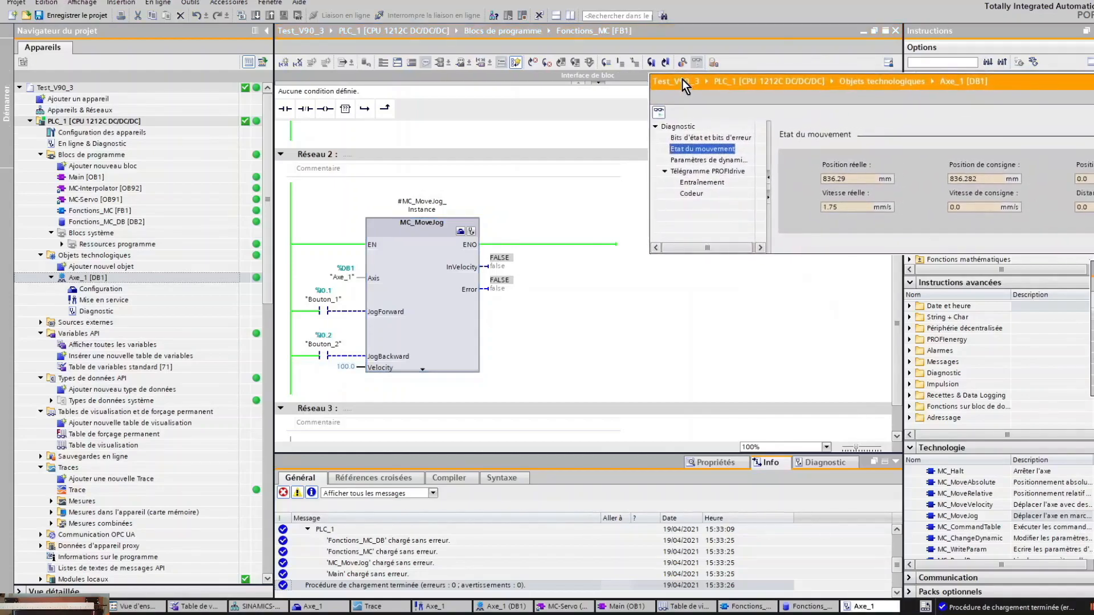
drag(951, 86, 863, 84)
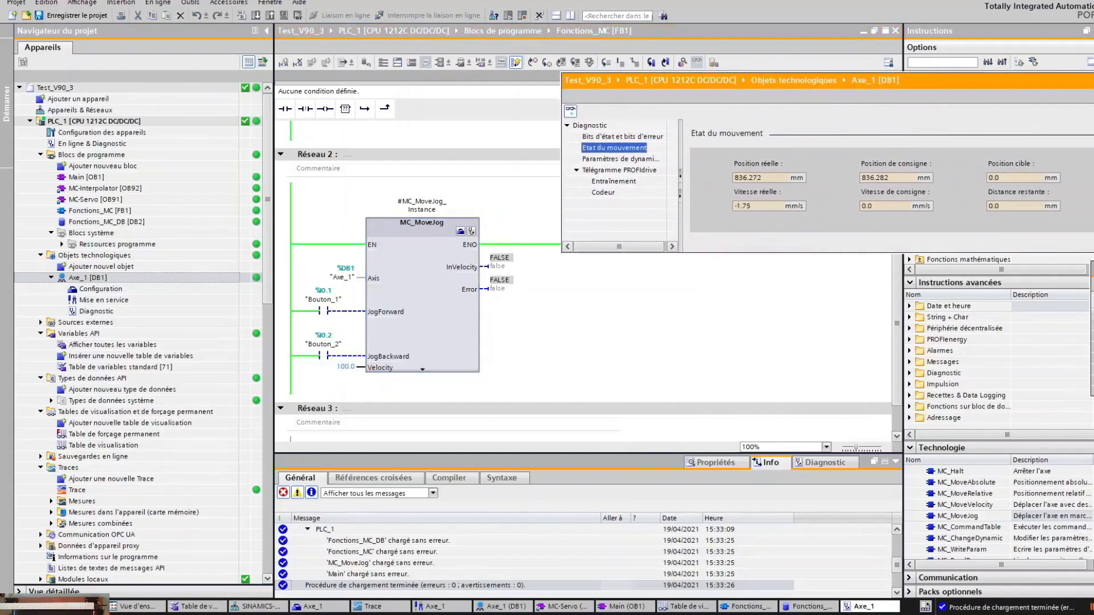
drag(1093, 237, 591, 279)
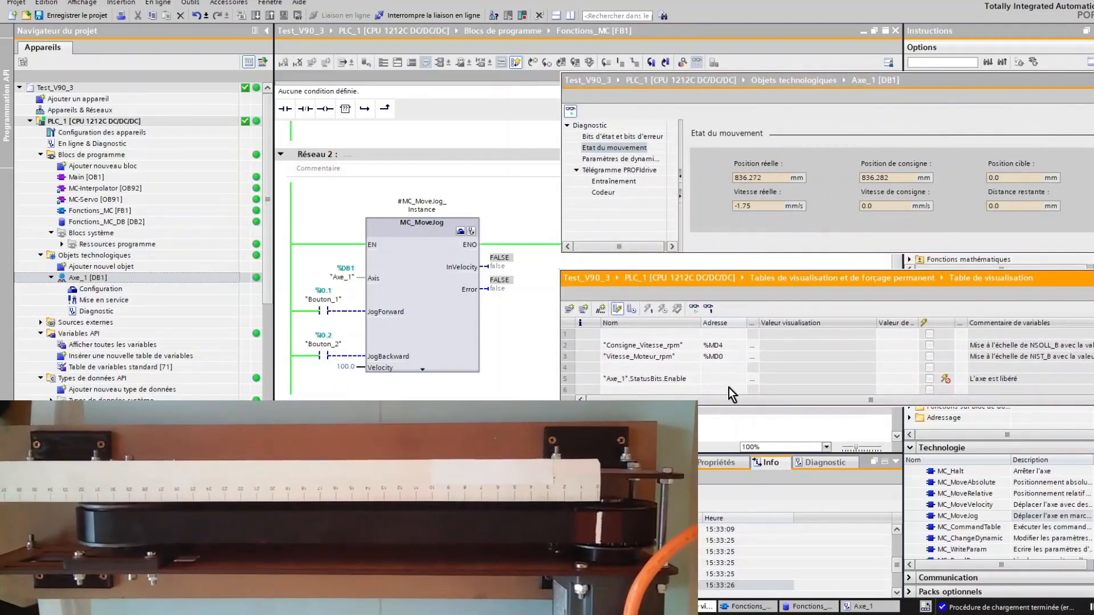
click(695, 308)
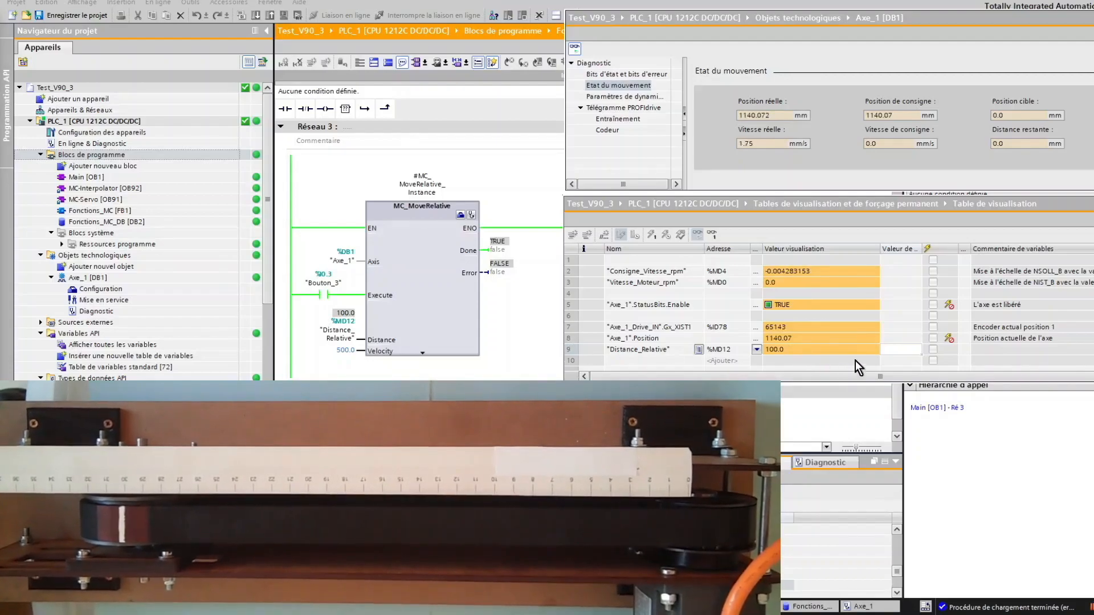
Set the modify value of Distance_Relative to -200 in the watch table and write it to the PLC.
click(889, 351)
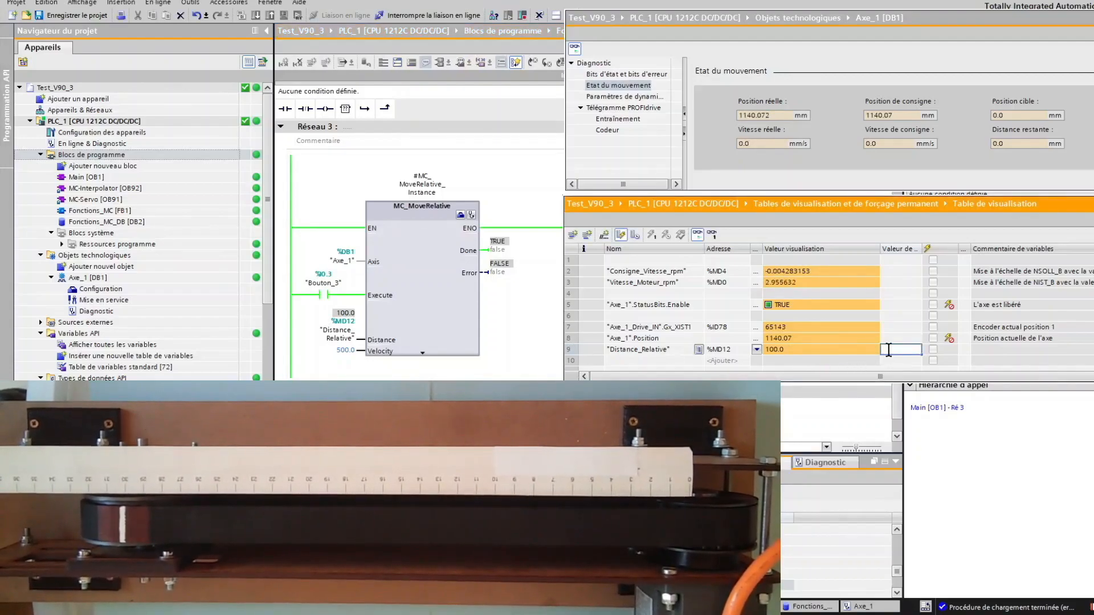
text(-2)
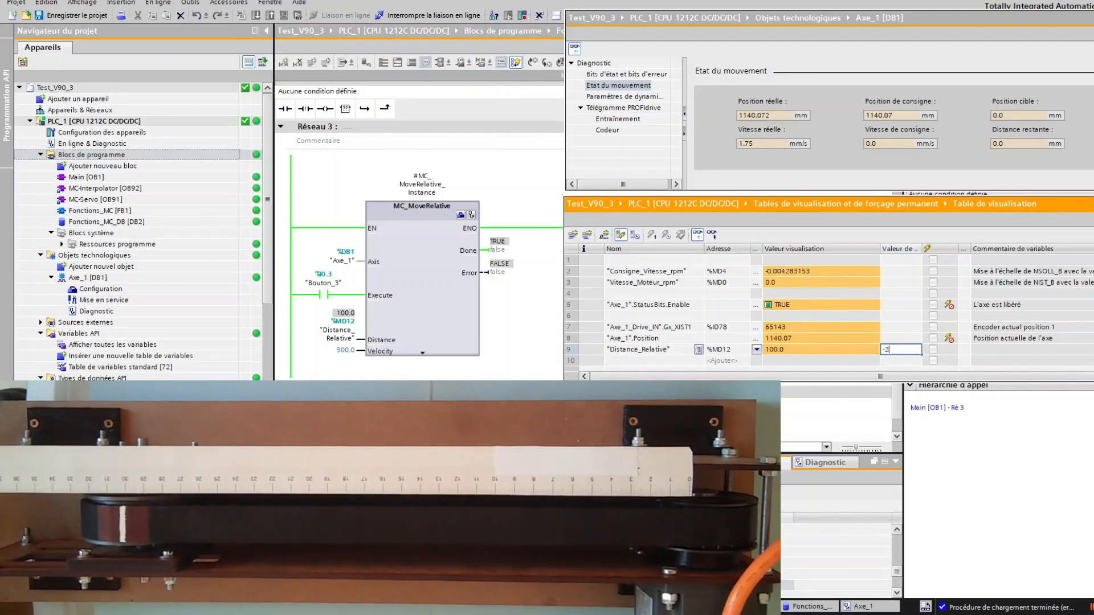
text(00)
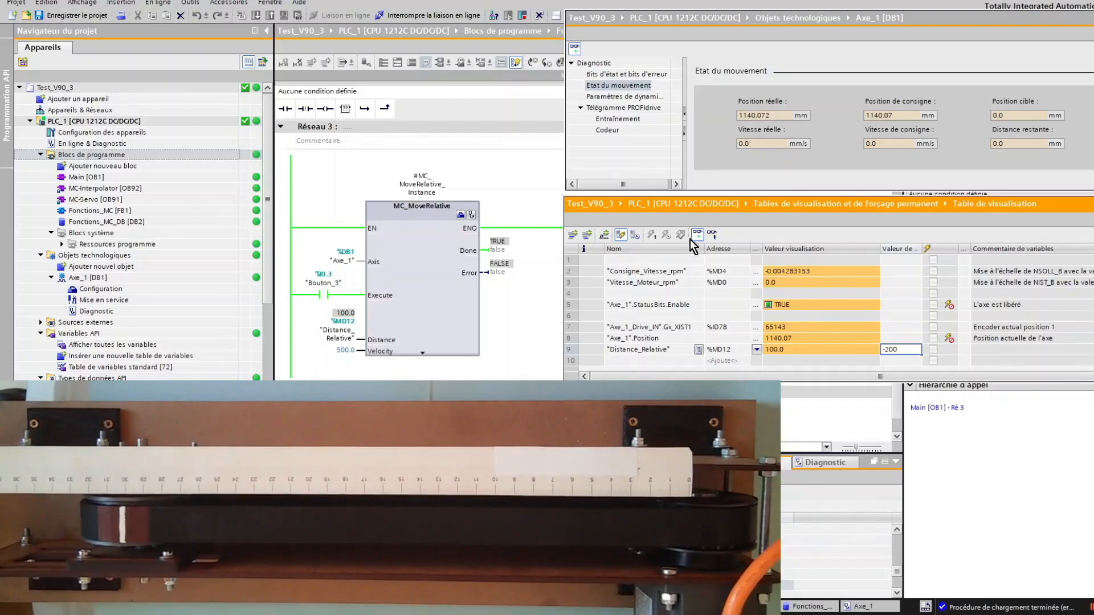
key(Return)
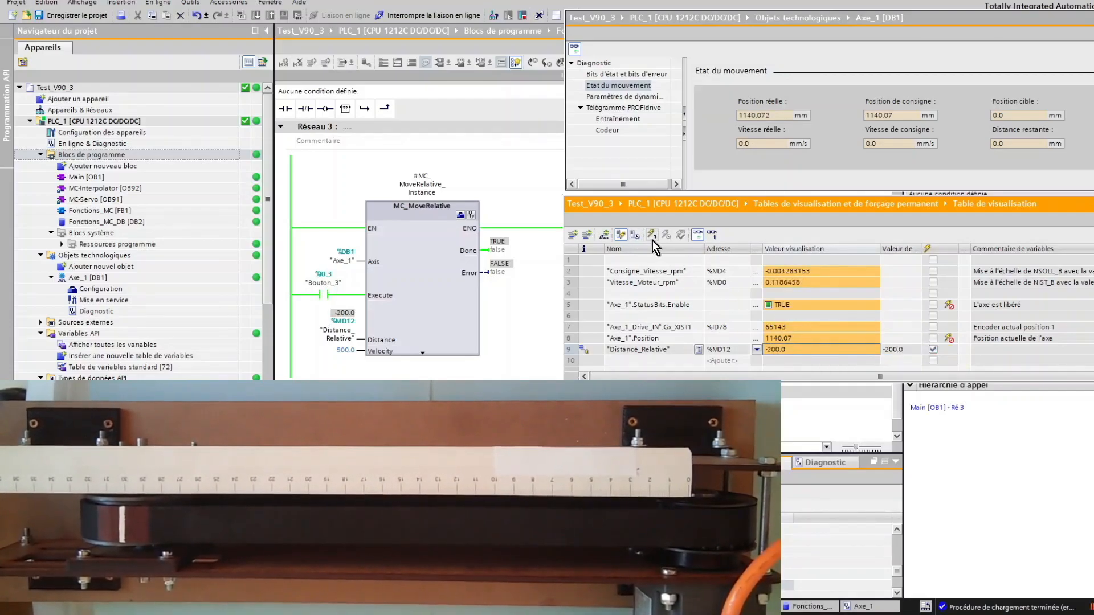
click(652, 236)
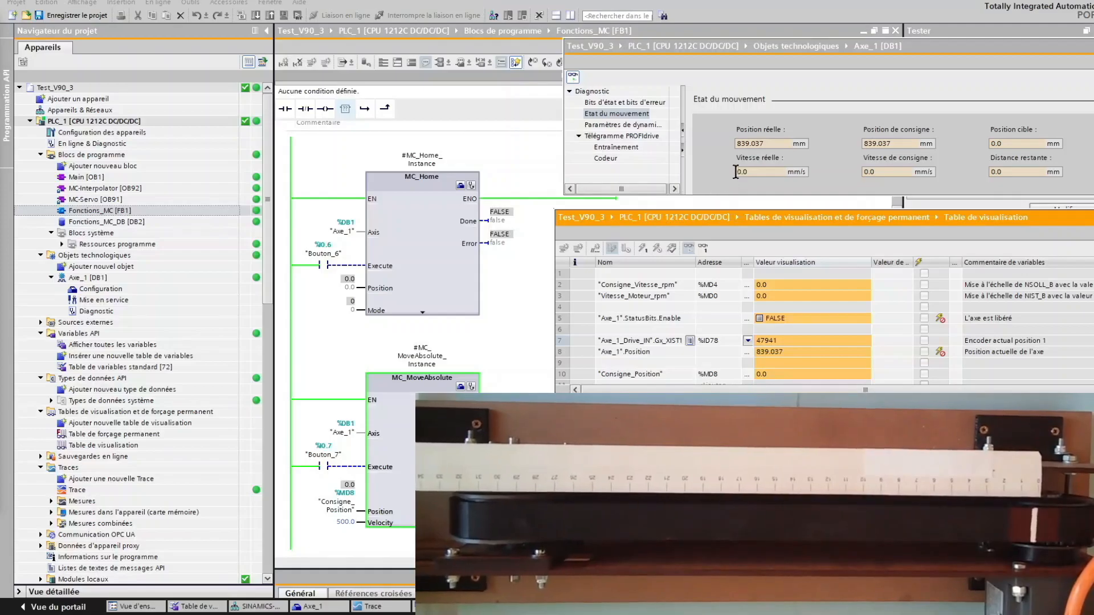
Check Axe_1's actual position and velocity in the motion status while testing the MC_Home function.
click(724, 166)
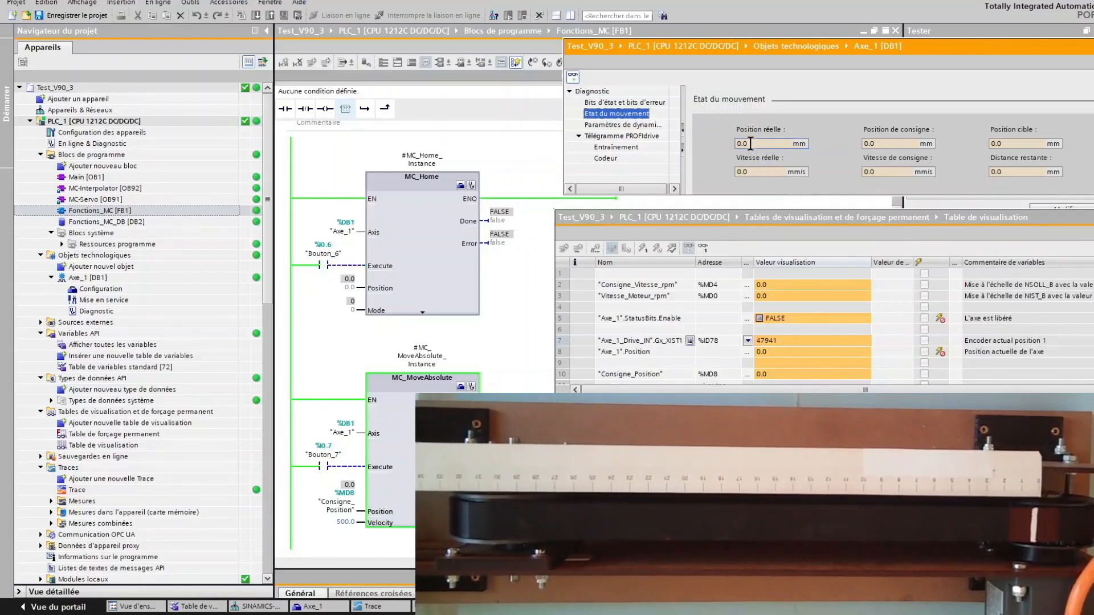
click(750, 144)
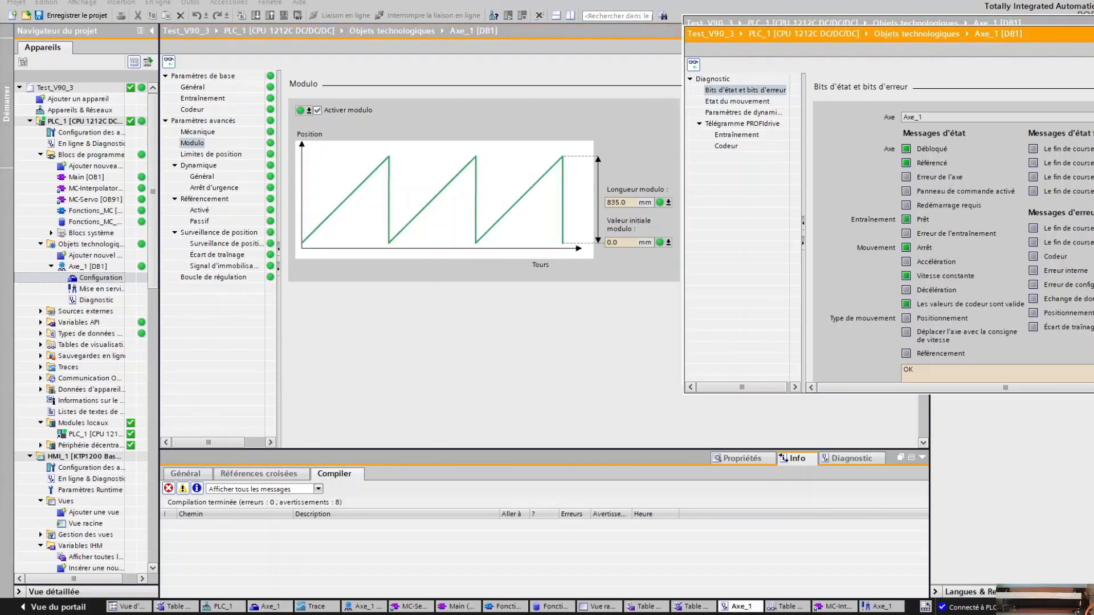
Switch to the RT Simulator HMI and jog the axis left at 100 mm/s in stages to about 308 mm.
drag(0, 85, 361, 37)
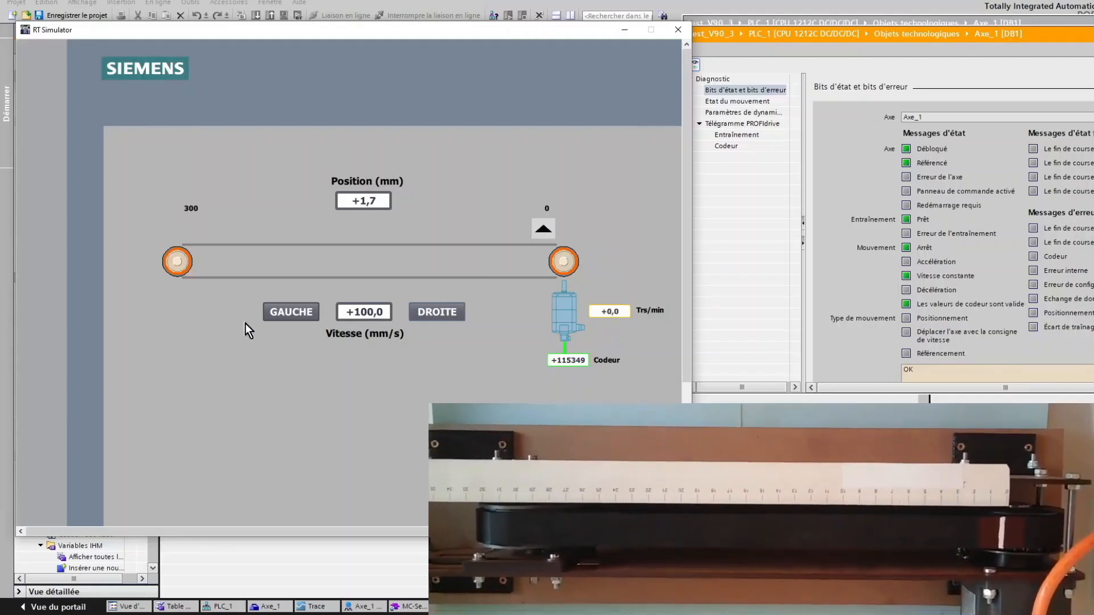
click(284, 316)
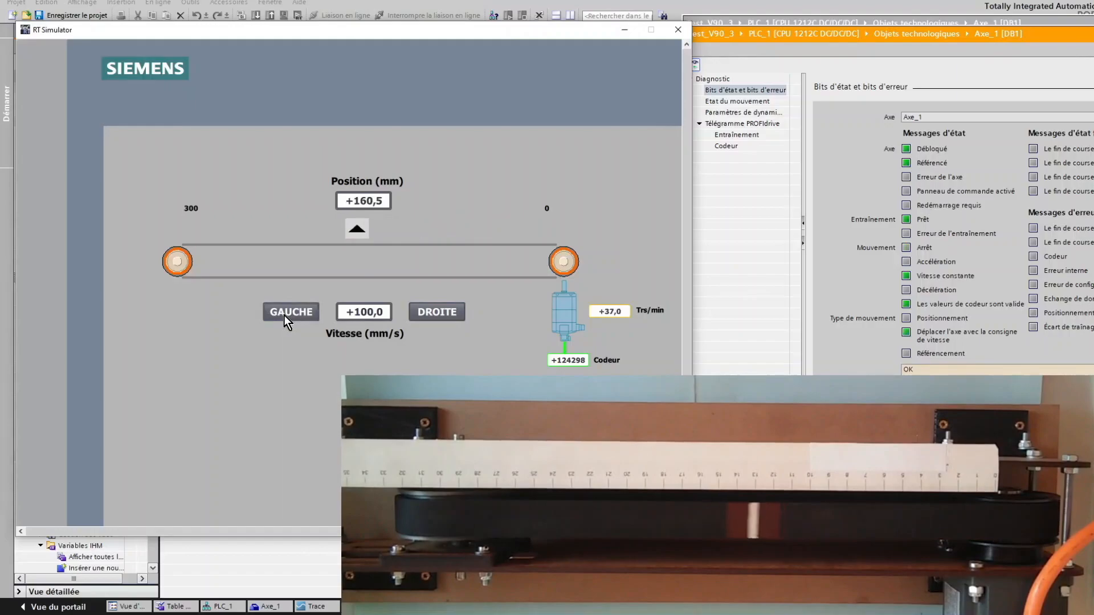
click(284, 316)
click(283, 316)
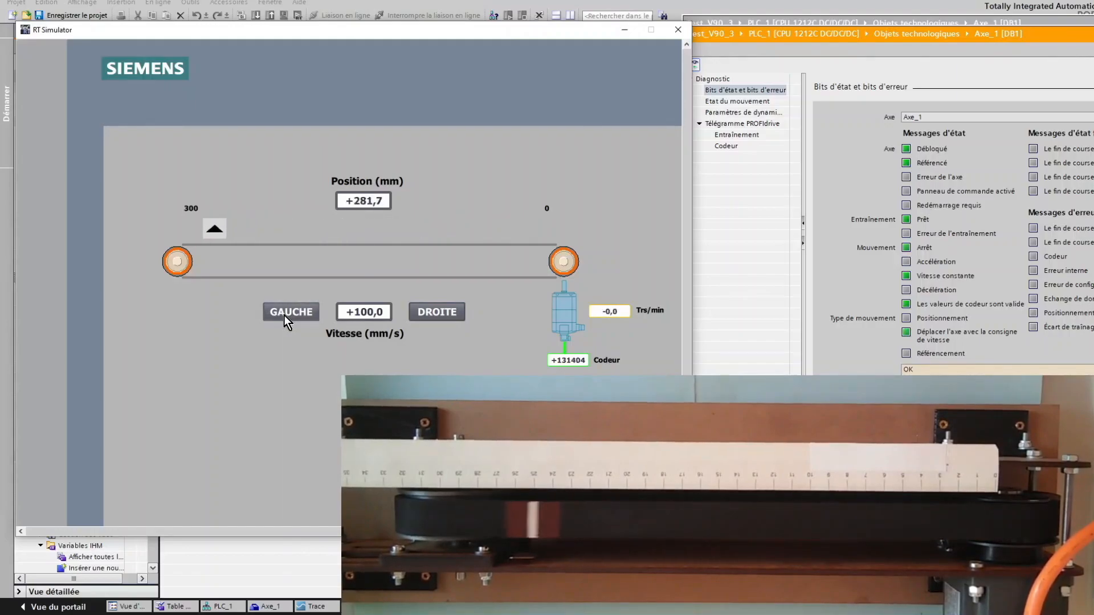
click(284, 316)
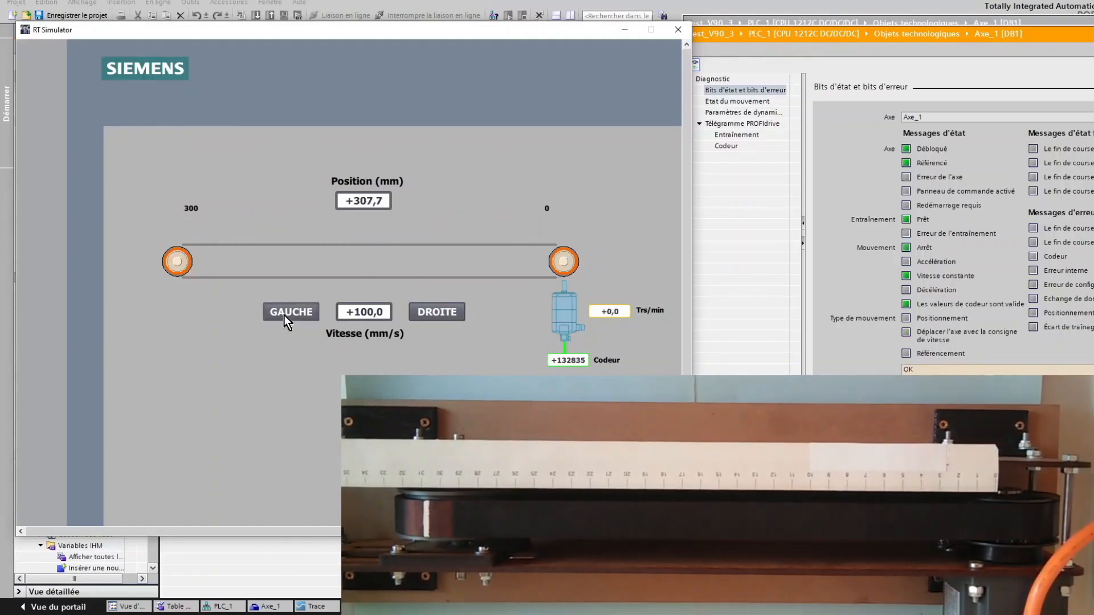
Continue jogging the axis left at 100 mm/s in stages, past the modulo rollover, to about 210 mm.
click(284, 316)
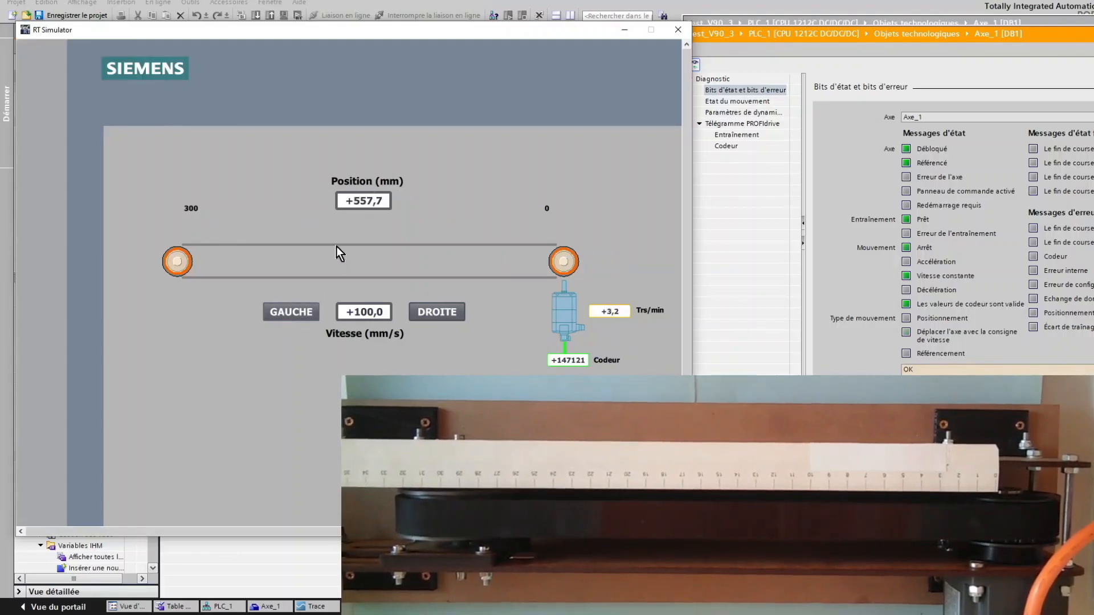
click(293, 313)
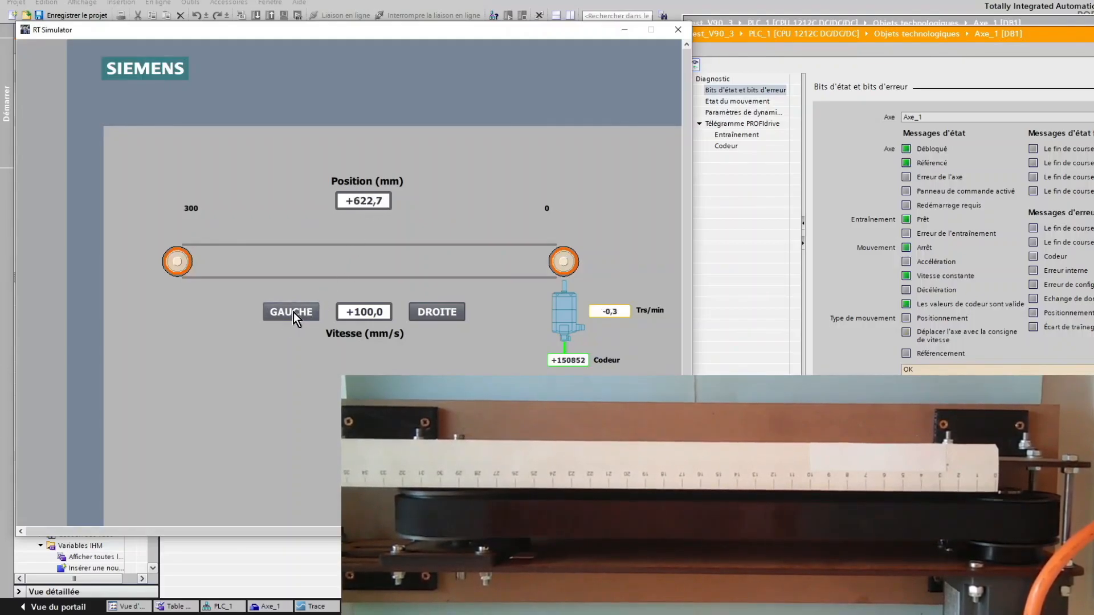
click(293, 313)
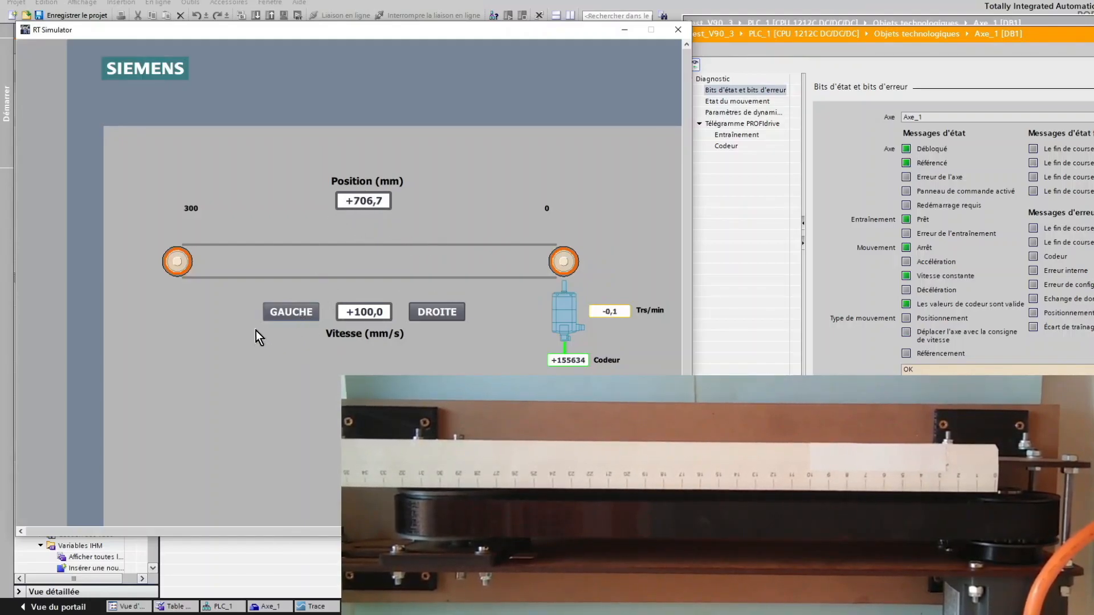
click(287, 313)
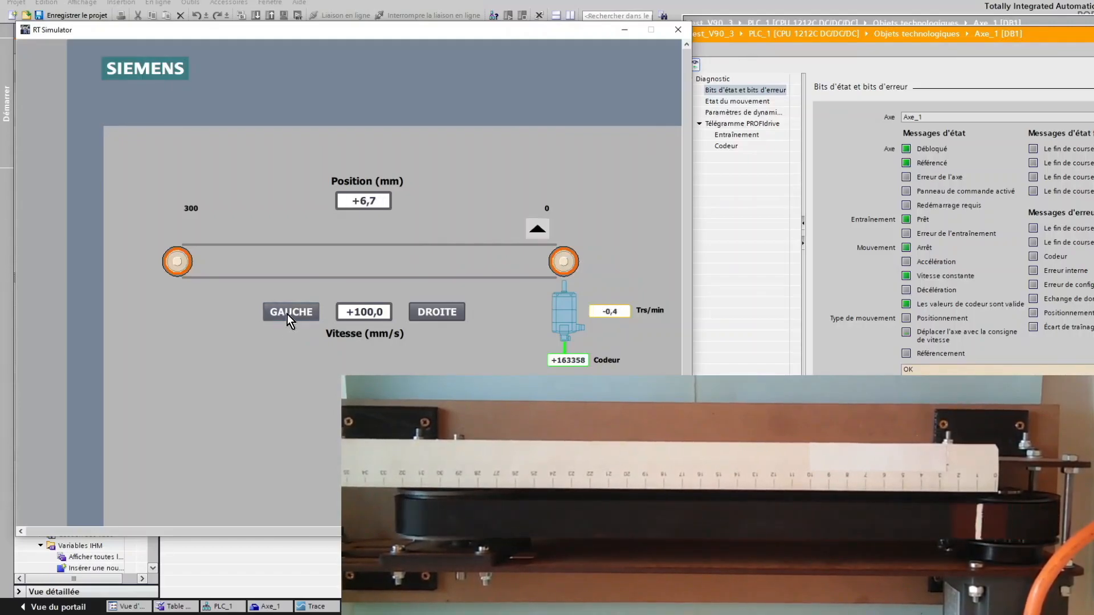
click(286, 313)
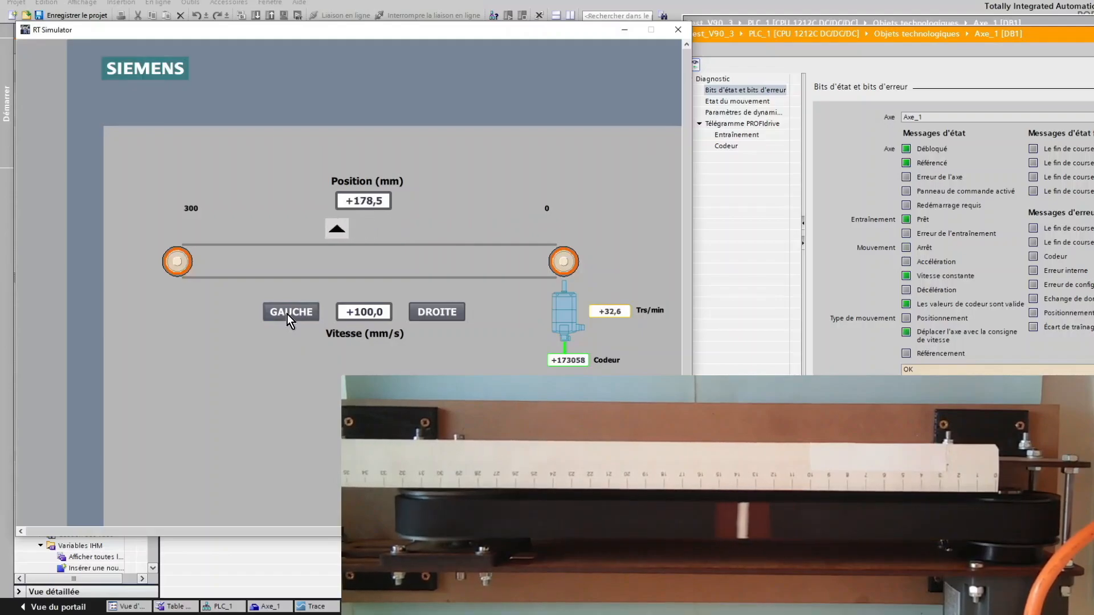
Set the HMI jog speed to 500 mm/s and jog the axis left.
click(371, 314)
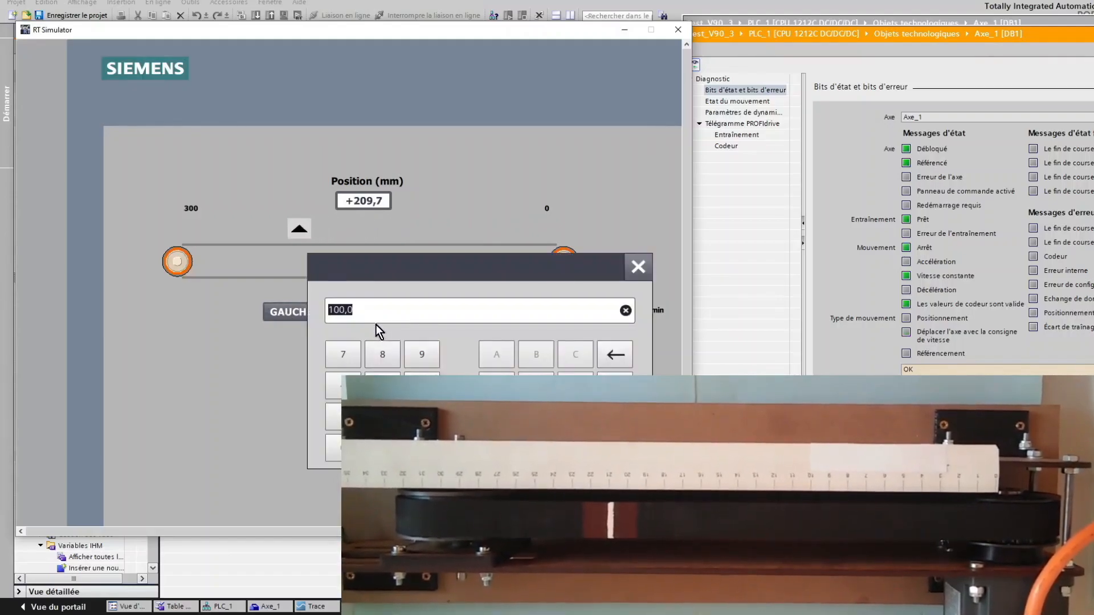
text(500)
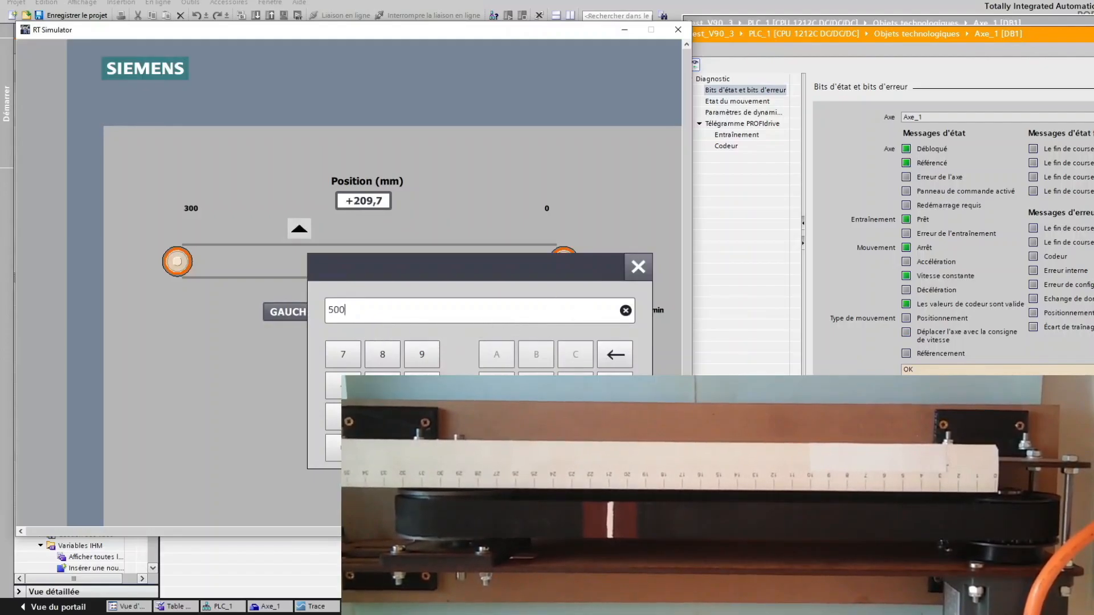
key(Return)
click(304, 314)
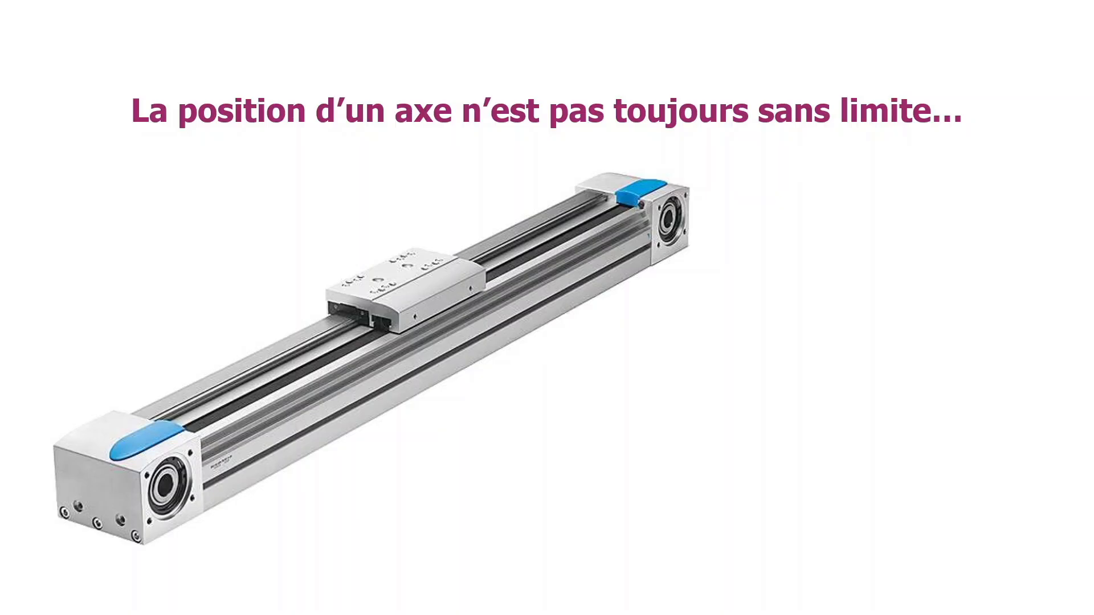
Display Axe_1's position limits, and jog the axis left and right at 10 mm/s from the HMI to about 159 mm.
key(Right)
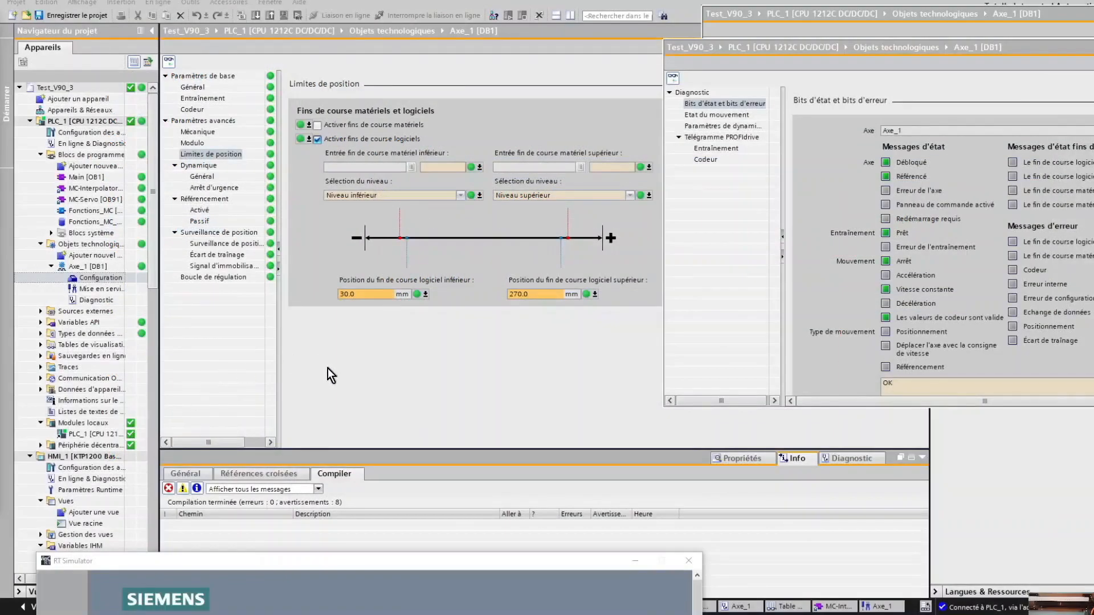
click(210, 155)
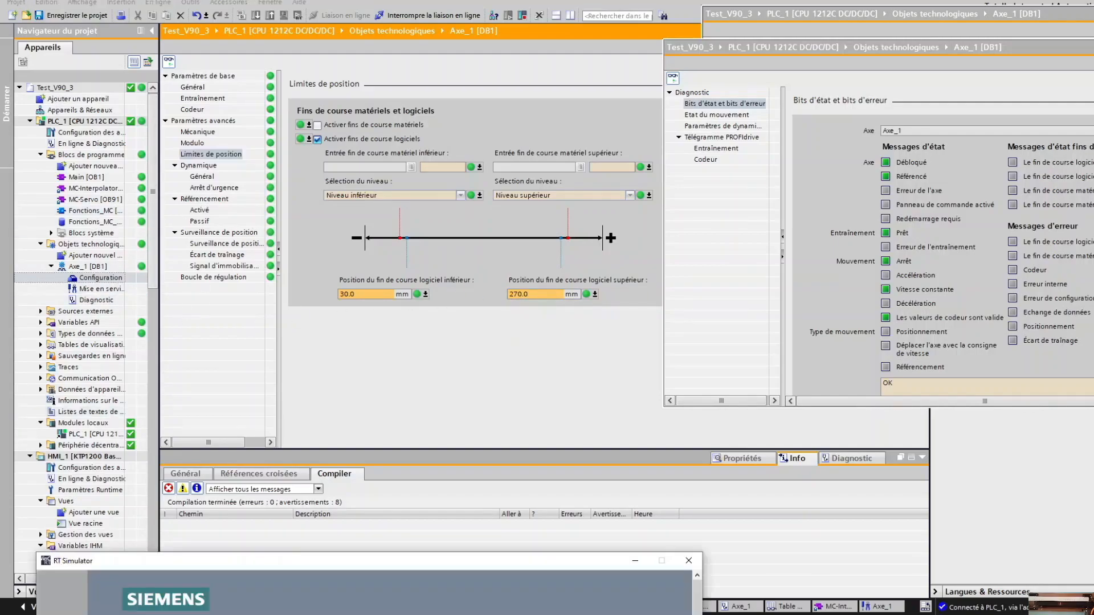
drag(494, 570, 443, 17)
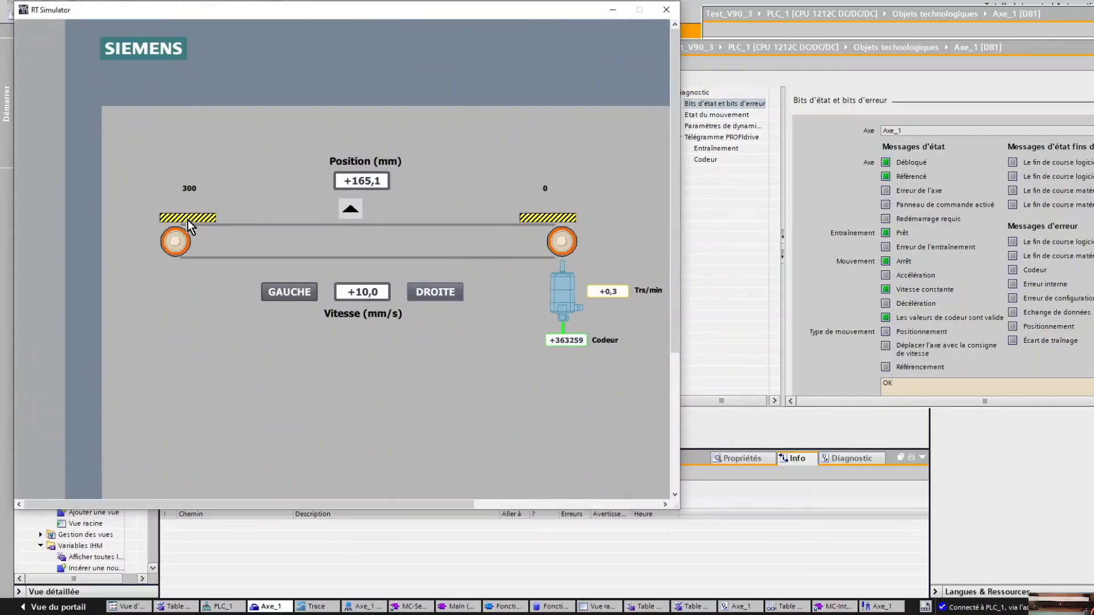
click(292, 295)
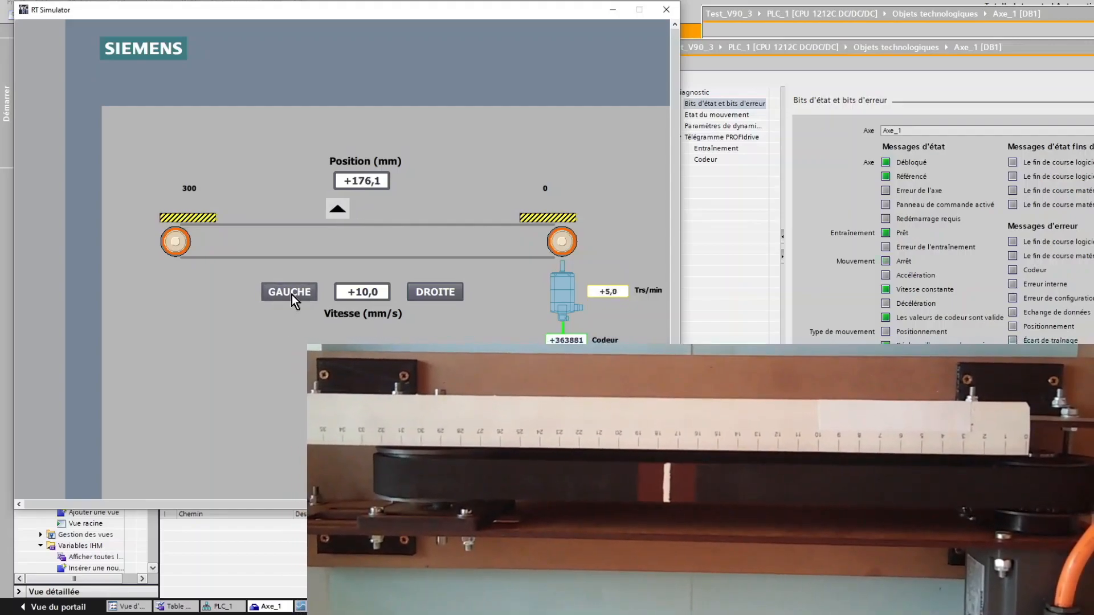
click(421, 295)
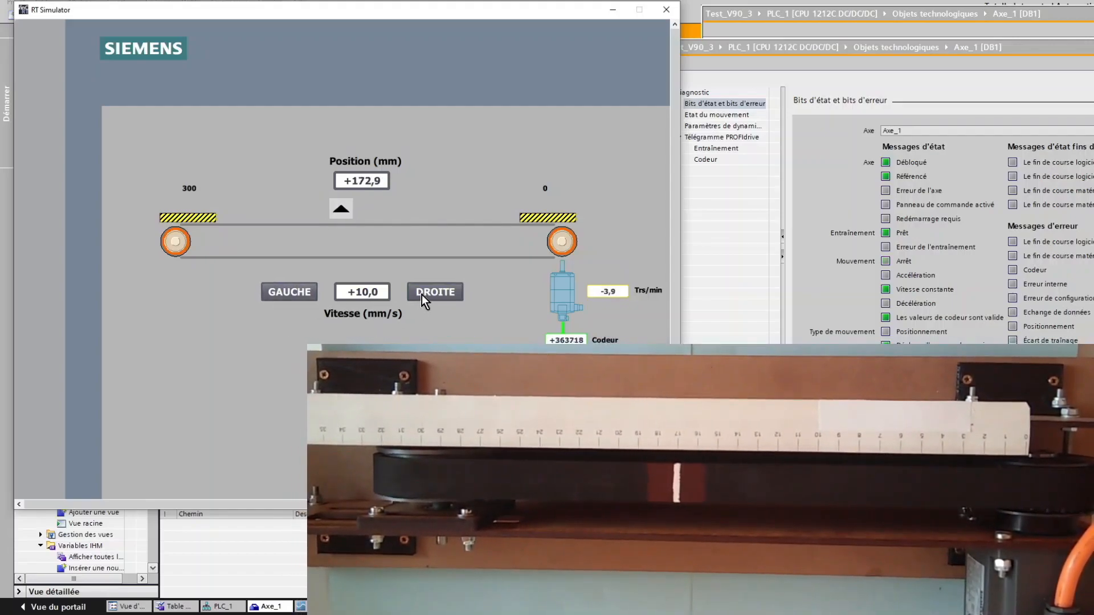
Set the jog speed to 50 mm/s and jog the axis right to about 100 mm and left to the 270 mm software limit.
click(381, 294)
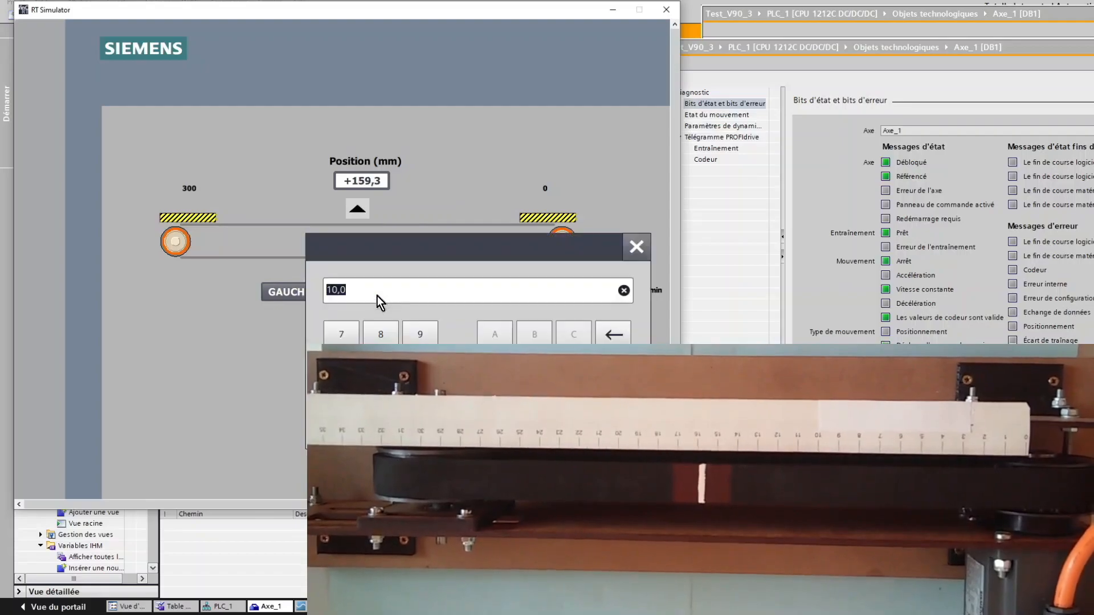
text(50)
key(Return)
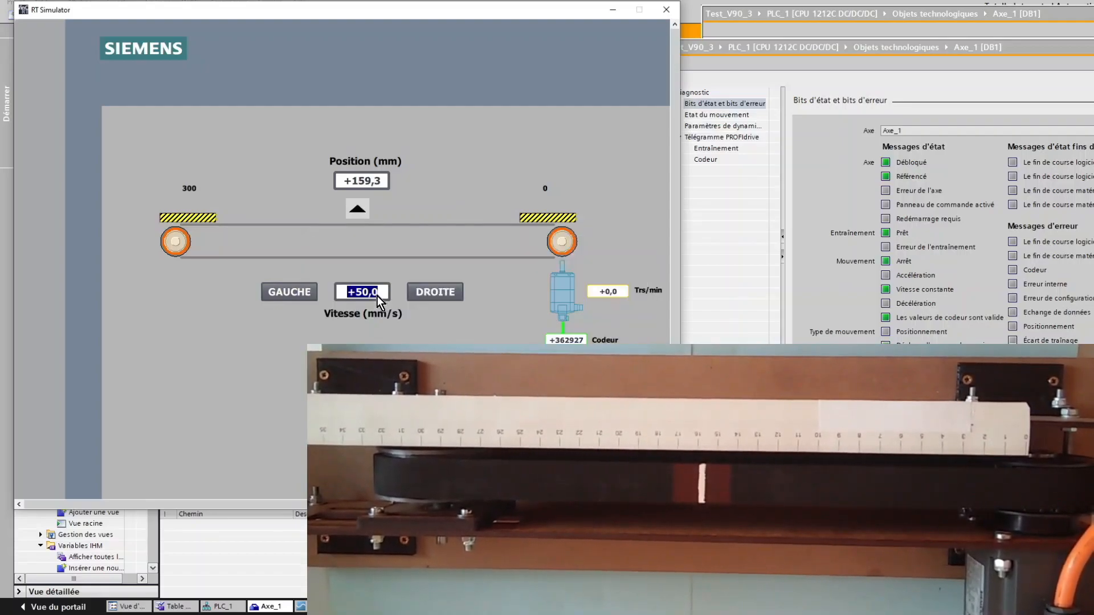
click(432, 296)
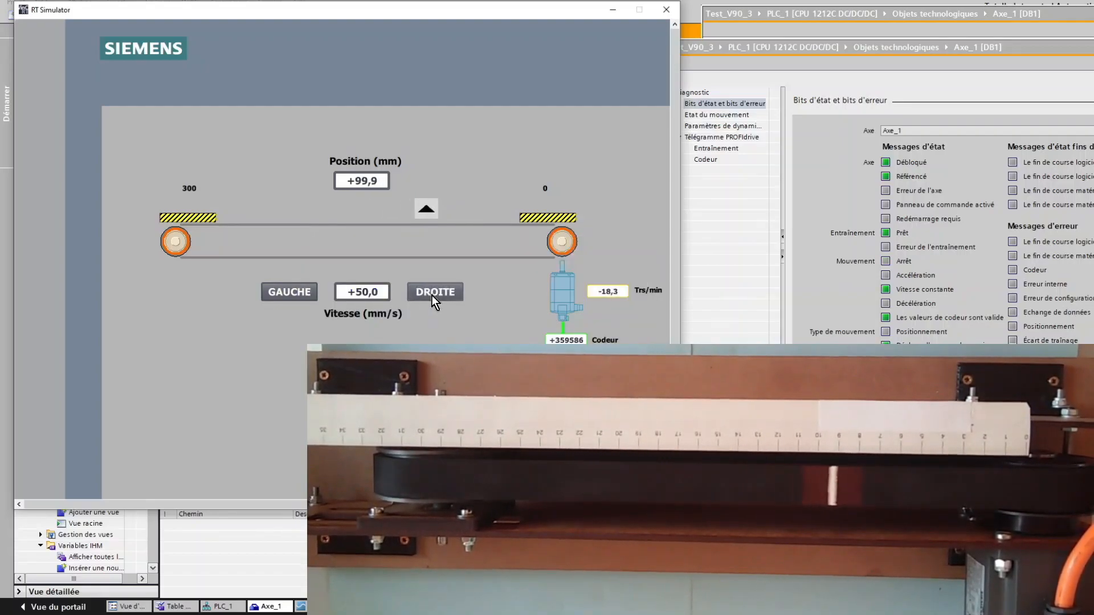
click(311, 295)
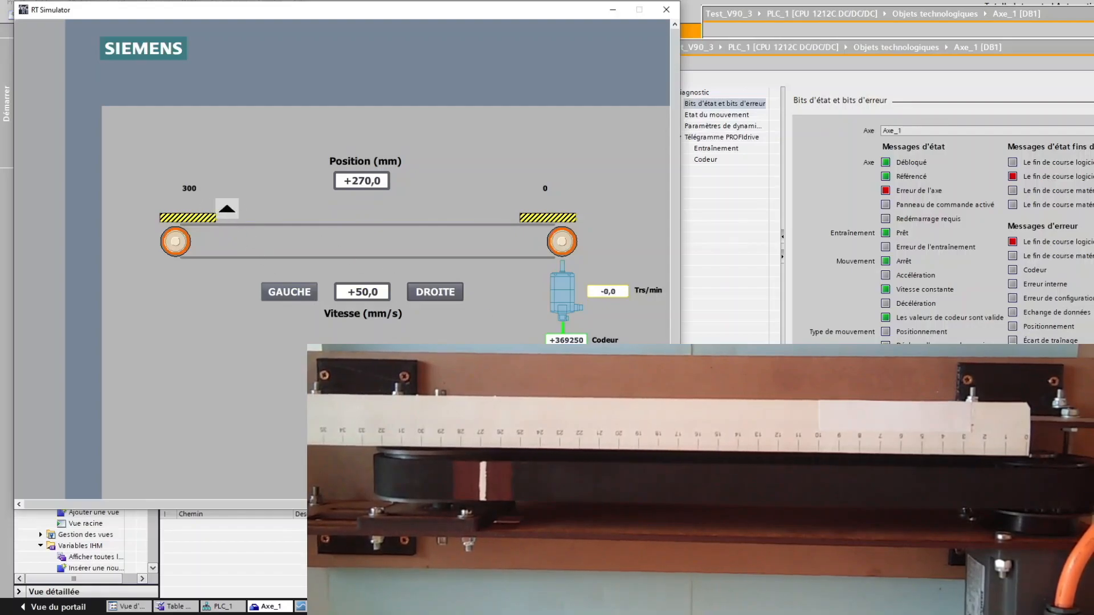
Try to jog further left at the upper software limit, and examine Axe_1's limit status and error bits.
click(302, 297)
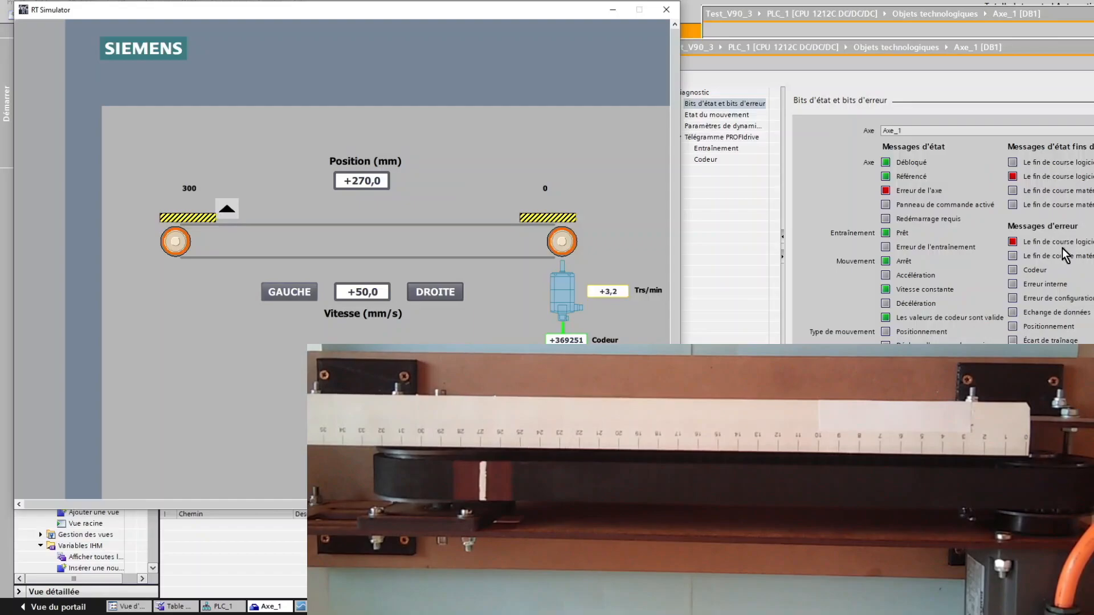
drag(998, 49, 891, 49)
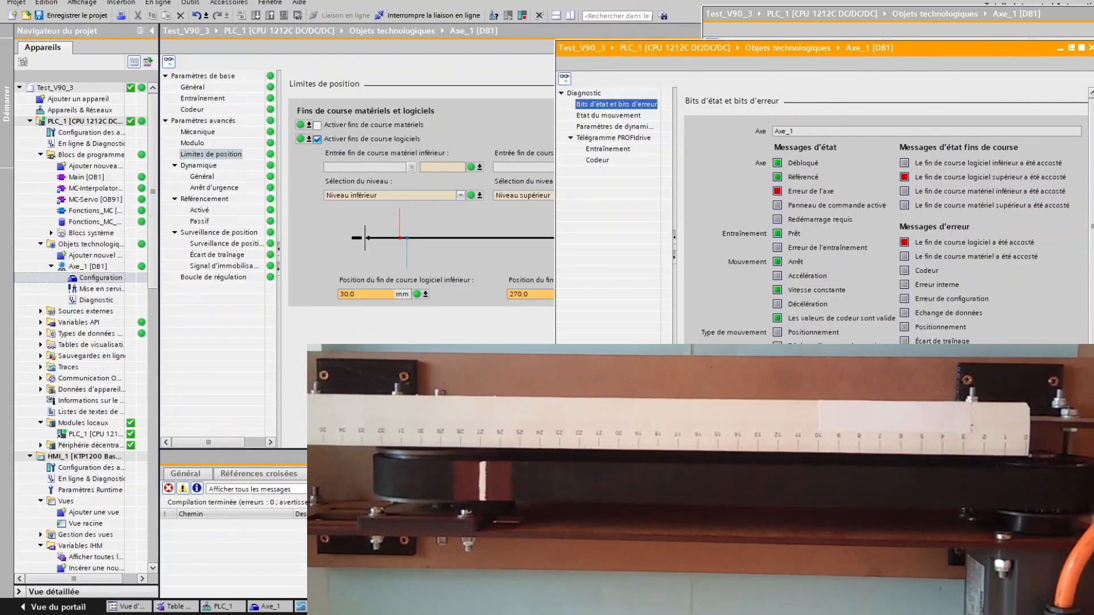
key(alt+Tab)
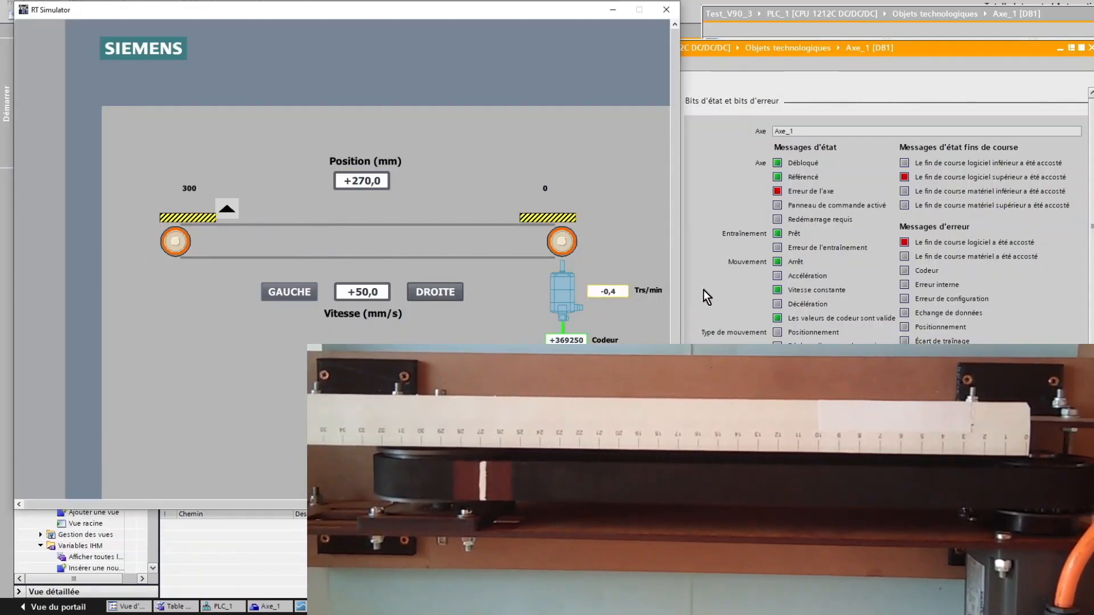
Take master control of Axe_1 from the commissioning control panel, acknowledge the axis error, and hand control back.
click(748, 16)
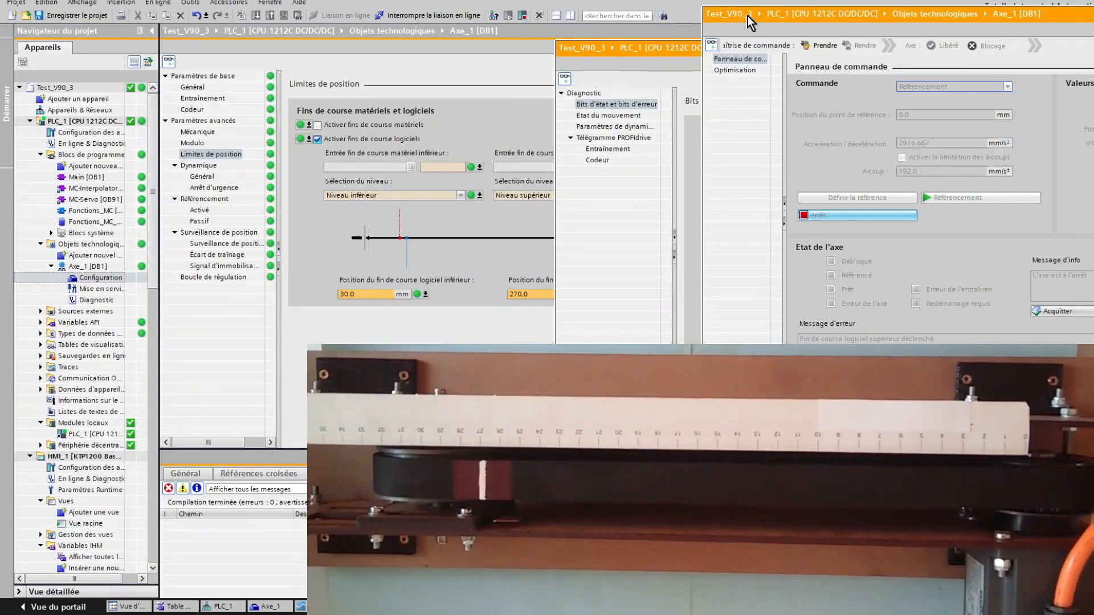
click(818, 48)
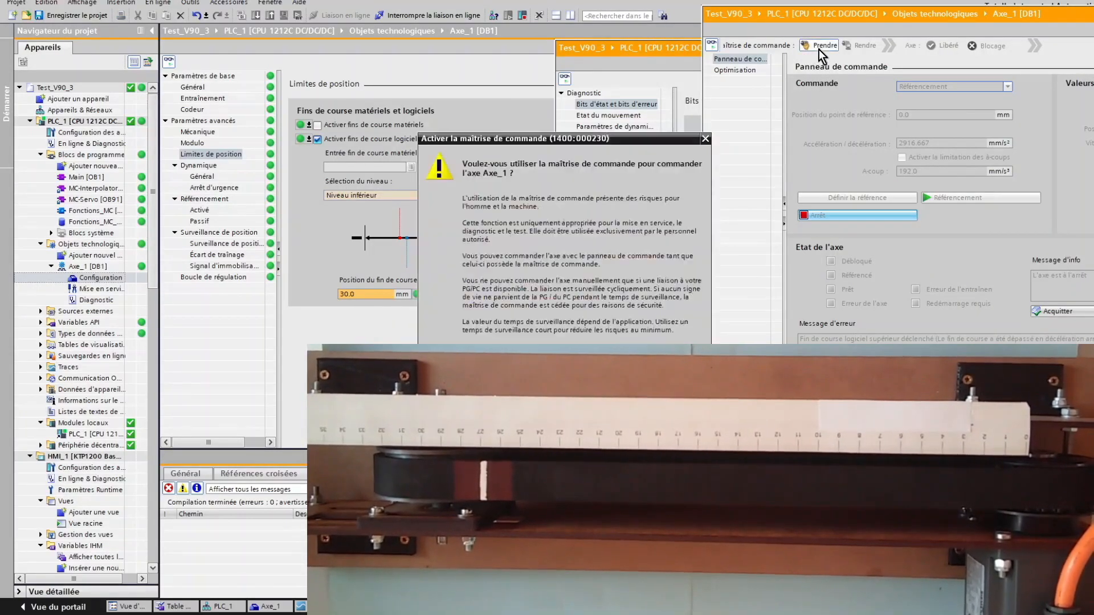
click(632, 386)
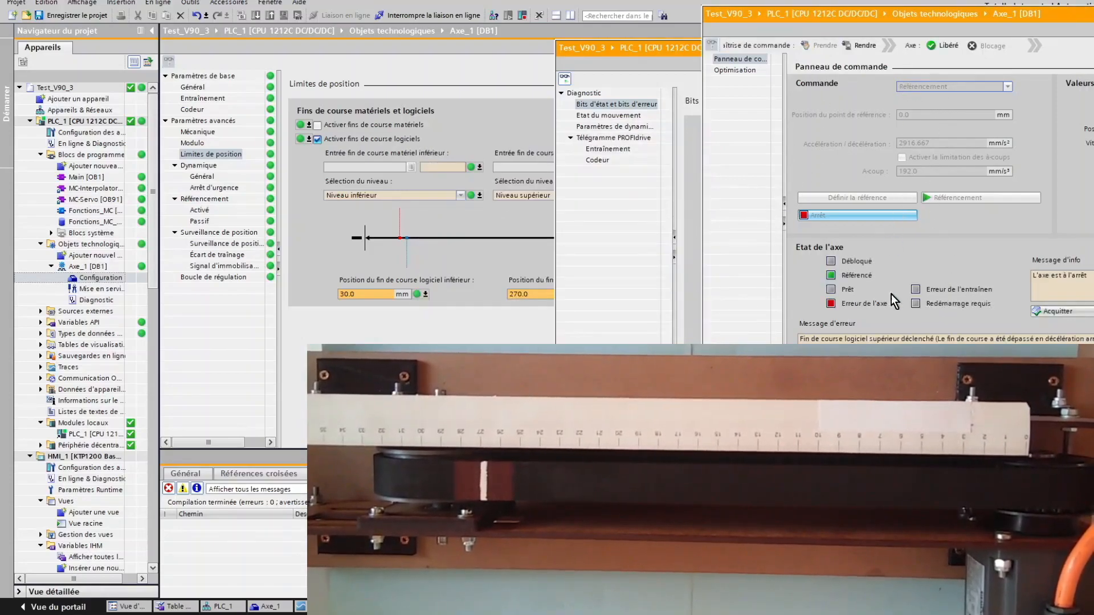
click(1052, 314)
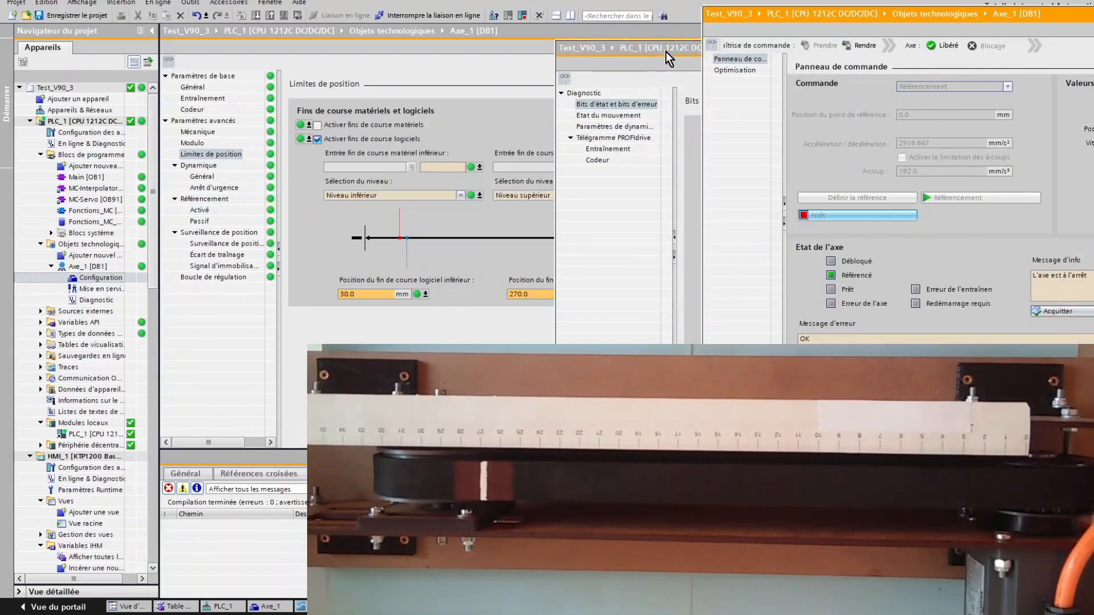
click(151, 611)
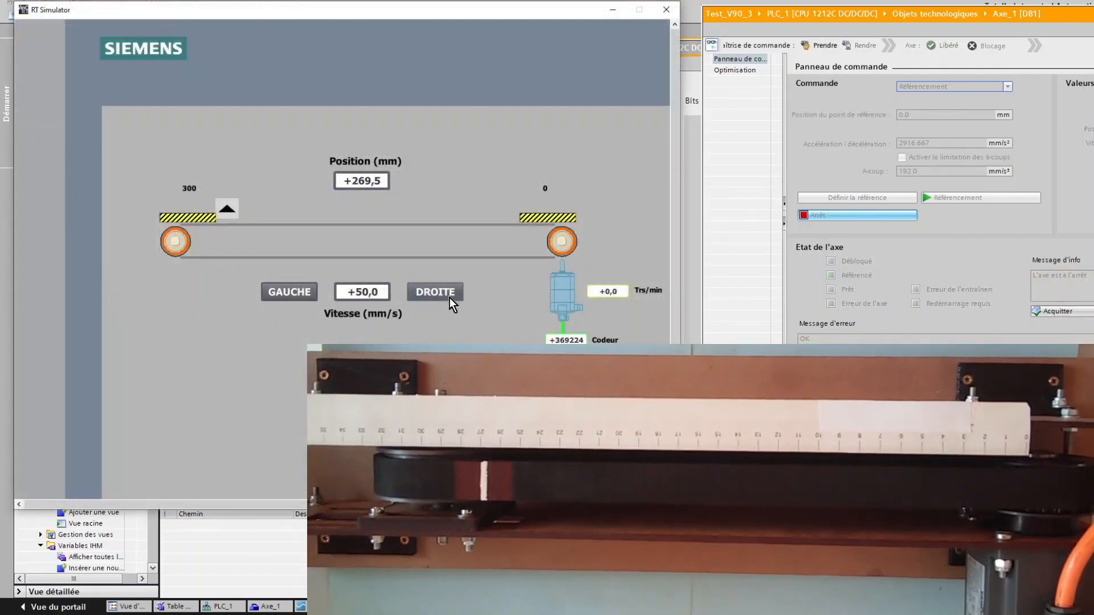
Jog the axis at 50 mm/s from the HMI, right, left and right again, to about 122 mm.
click(449, 294)
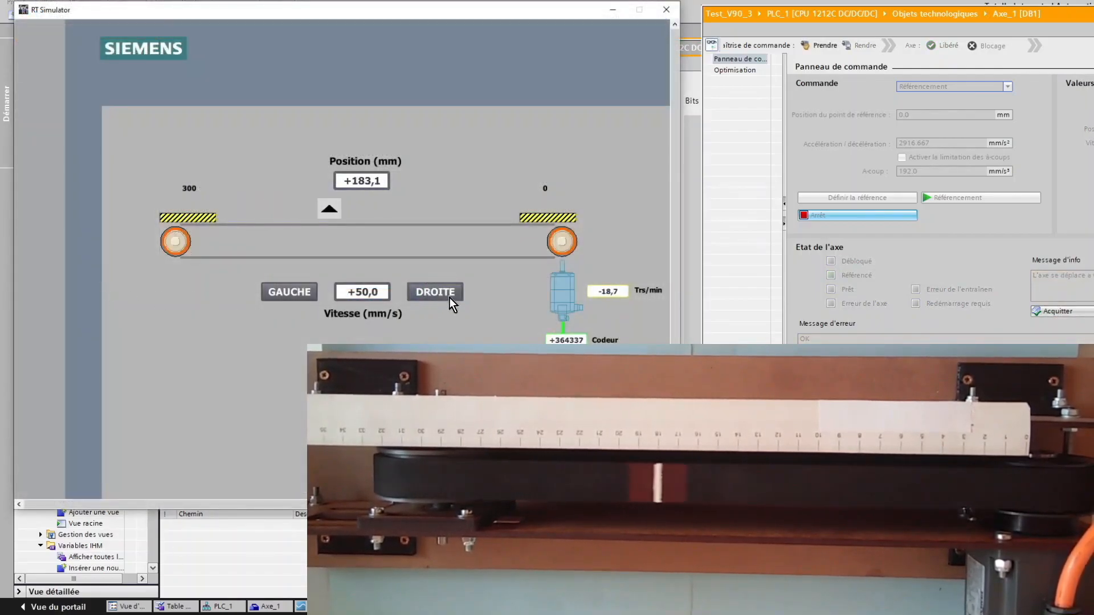
click(289, 293)
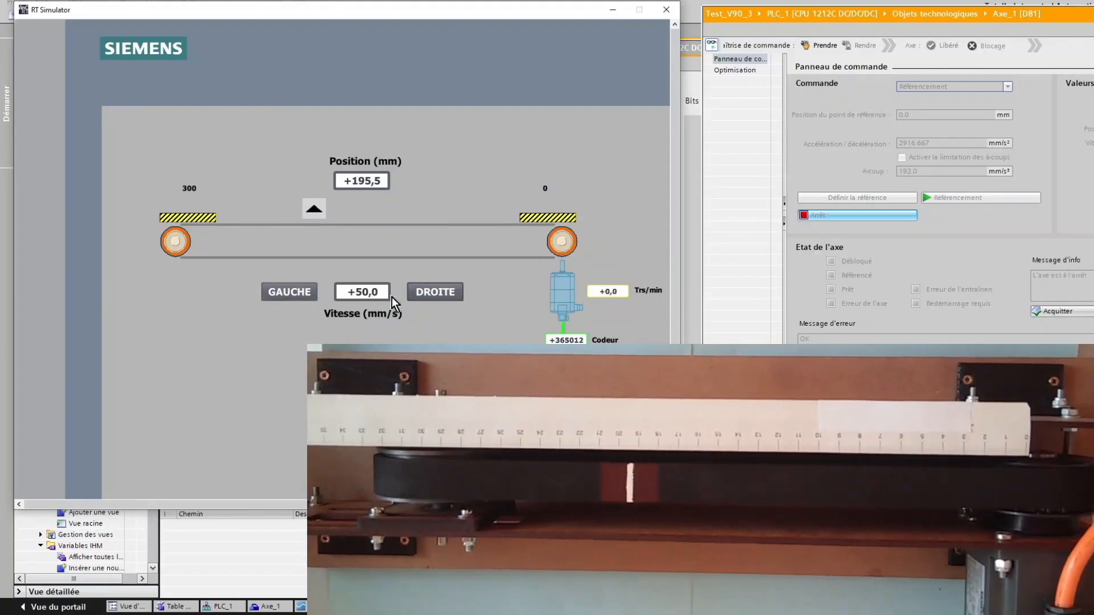
click(421, 298)
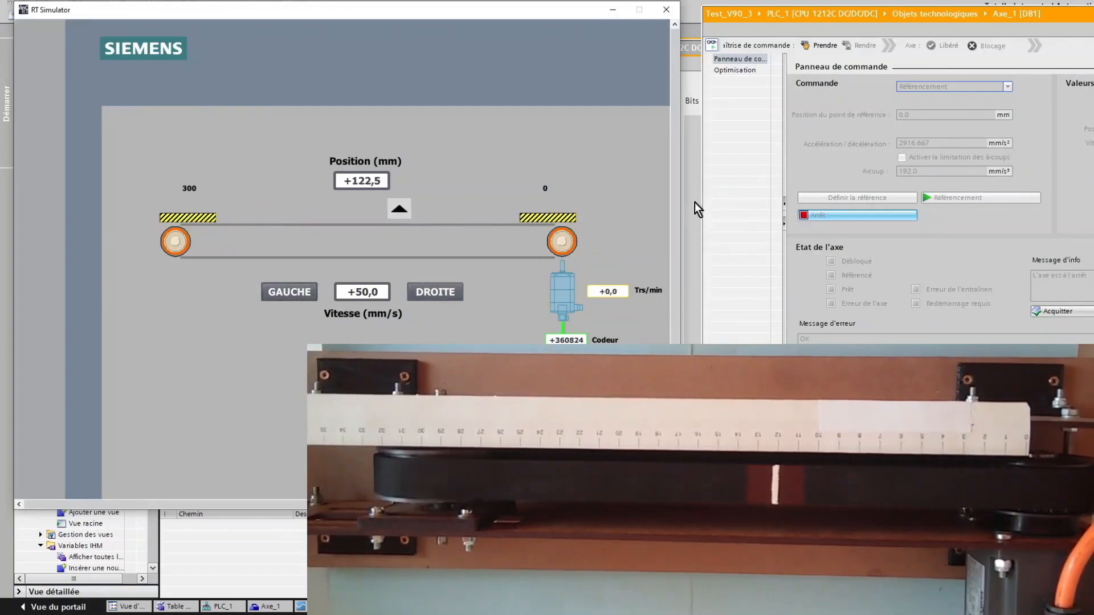
With Axe_1's status bits beside the HMI, jog the axis right to the 30 mm software limit and try to jog it back left.
click(693, 181)
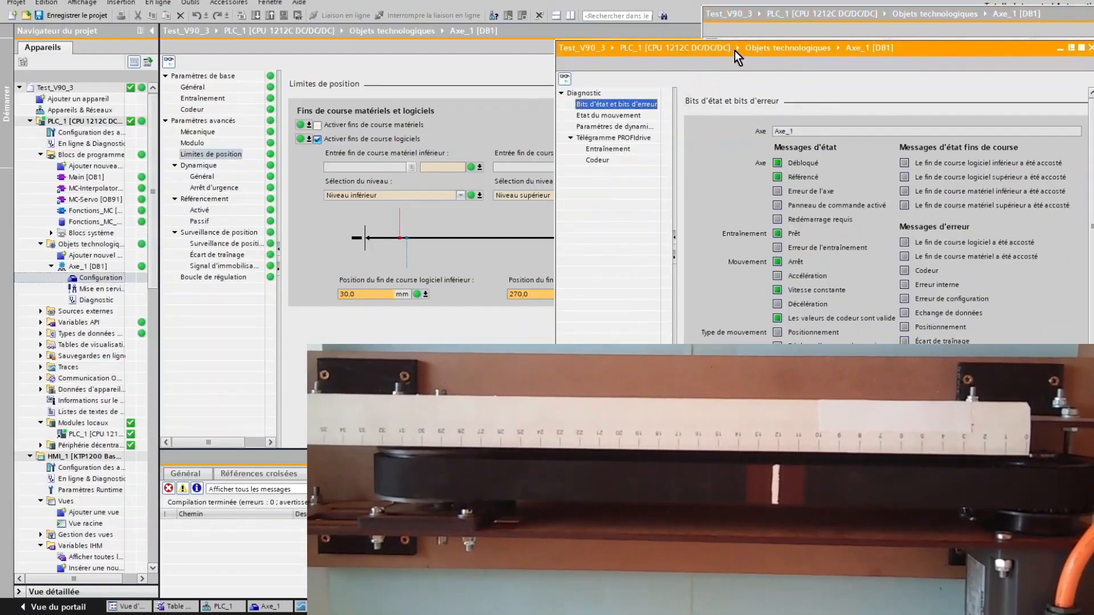
drag(734, 50, 827, 55)
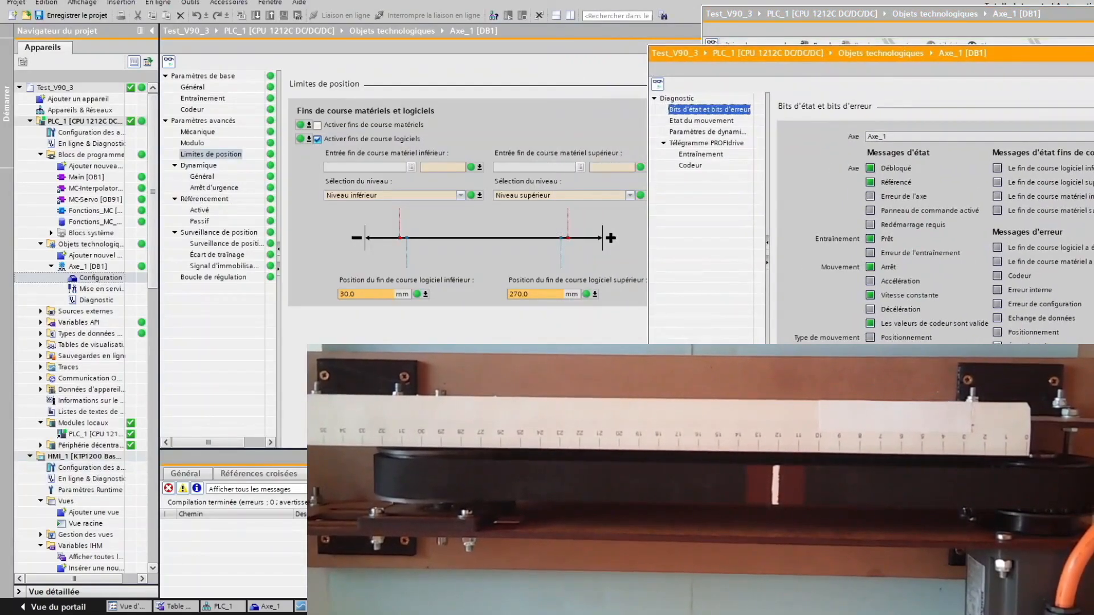
key(alt+Tab)
click(434, 292)
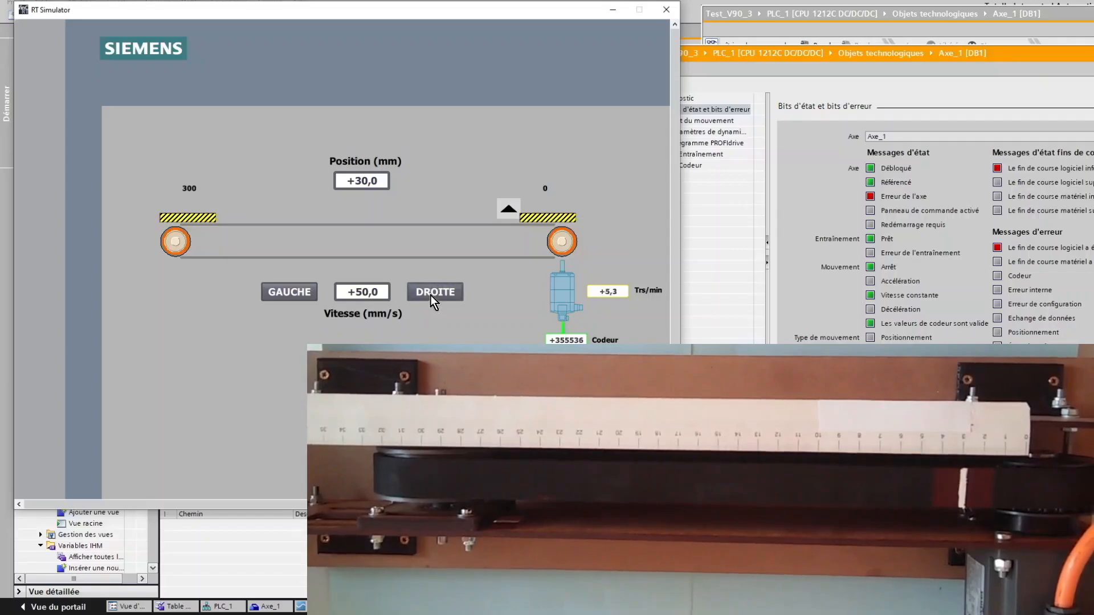
click(302, 294)
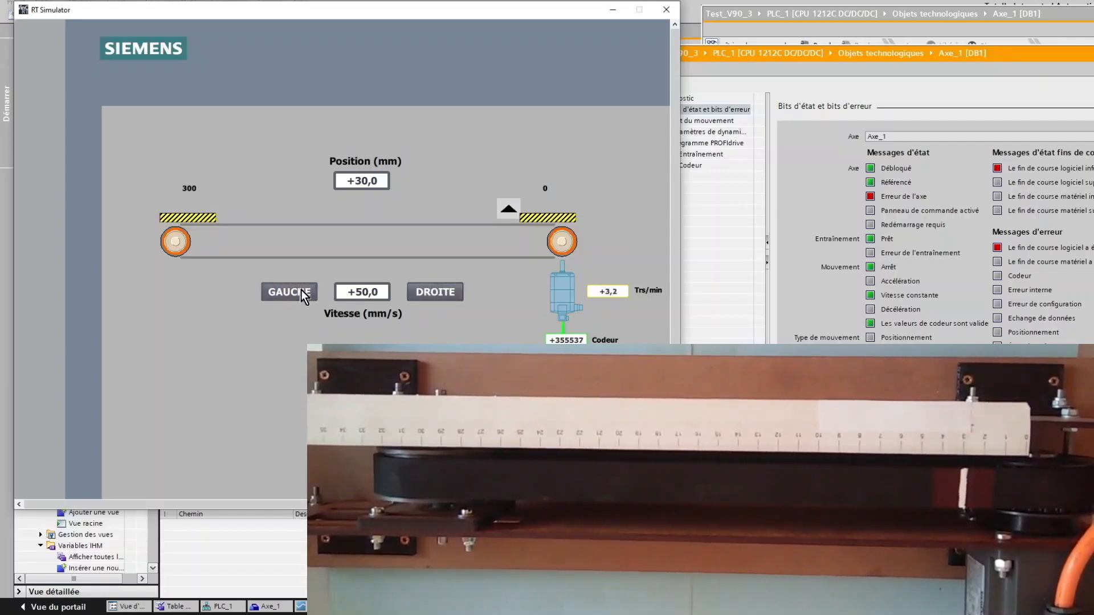
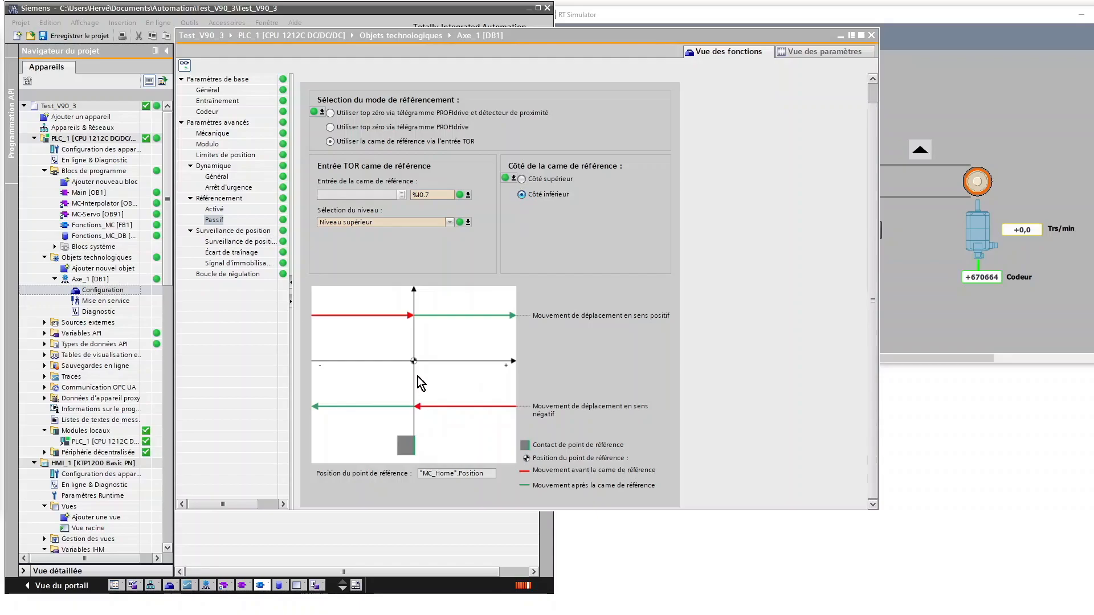
Compare the upper and lower reference cam sides in Axe_1's passive homing settings, keep Côté inférieur, and show the MC_Home network.
click(522, 180)
click(523, 195)
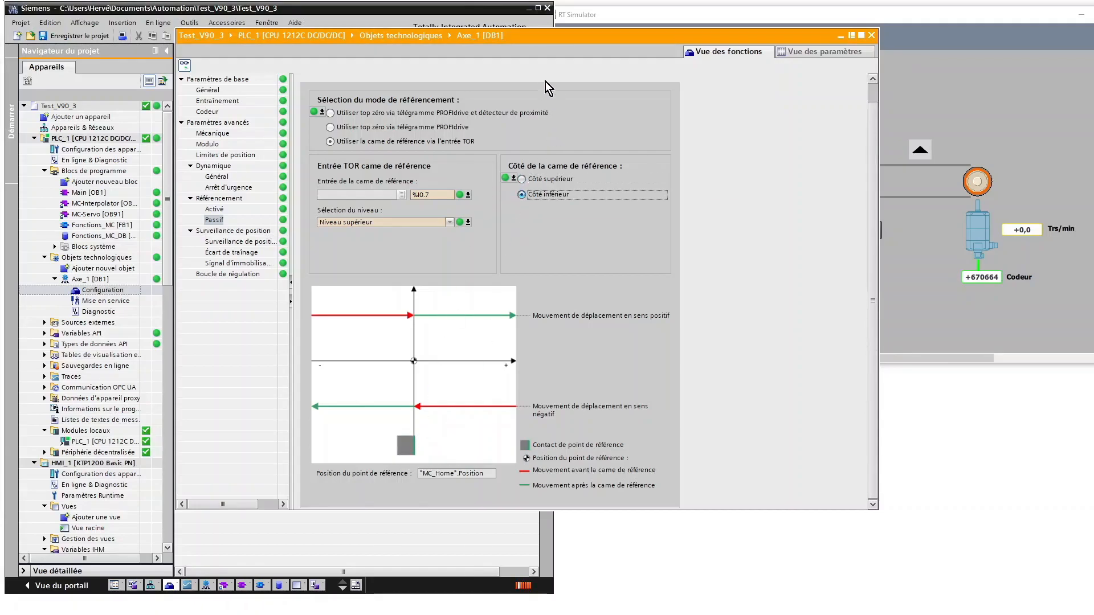
drag(549, 40, 0, 143)
click(284, 276)
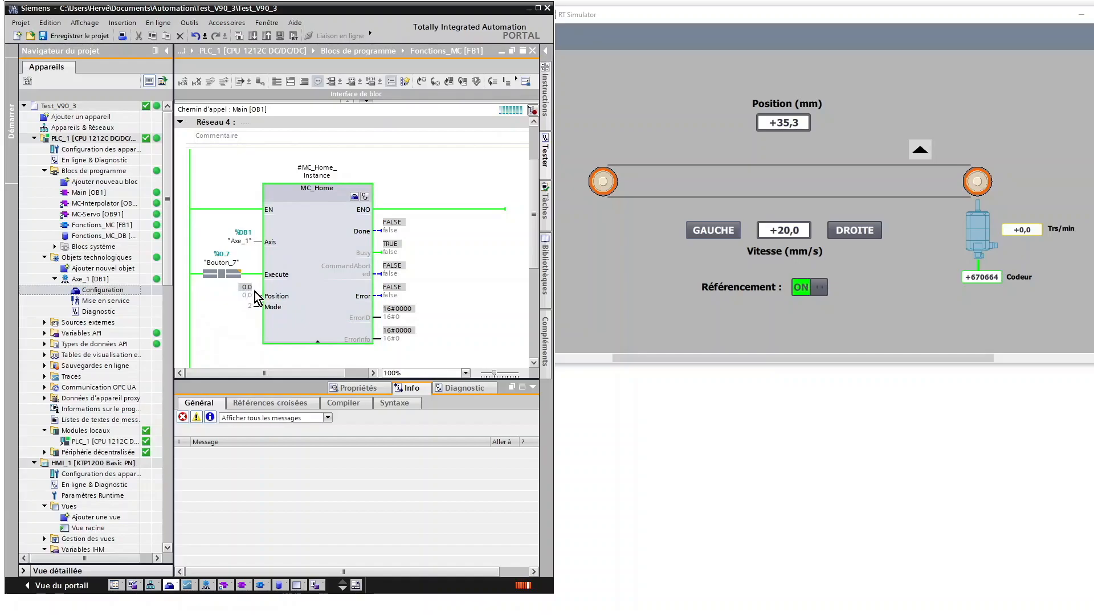
Jog the axis right from the HMI at 10 mm/s to its 0 mm passive reference position, and jog it left at 100 mm/s.
click(237, 275)
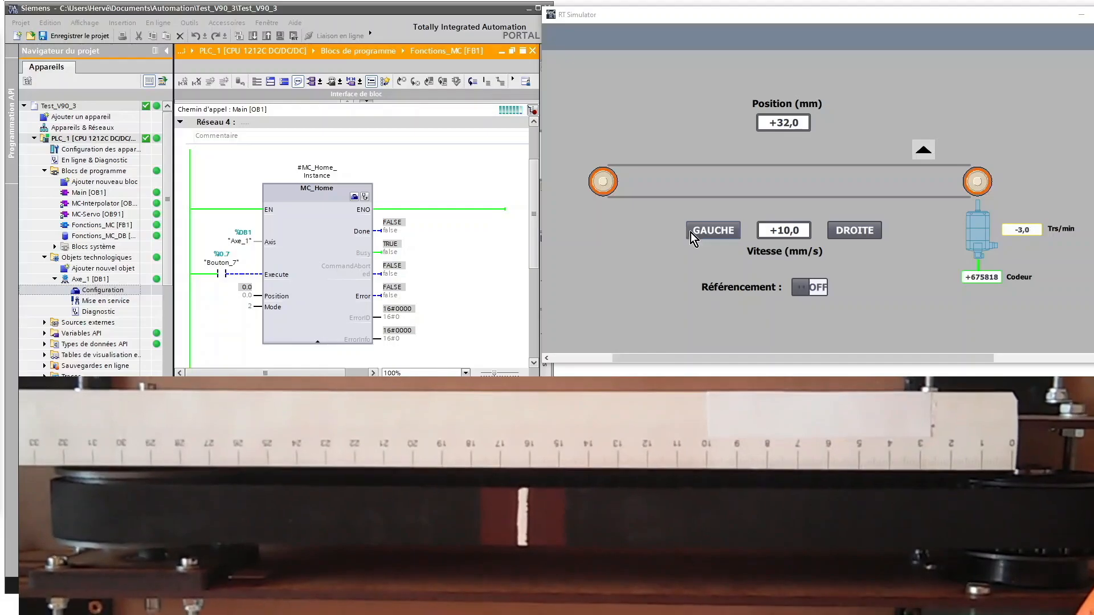
click(850, 234)
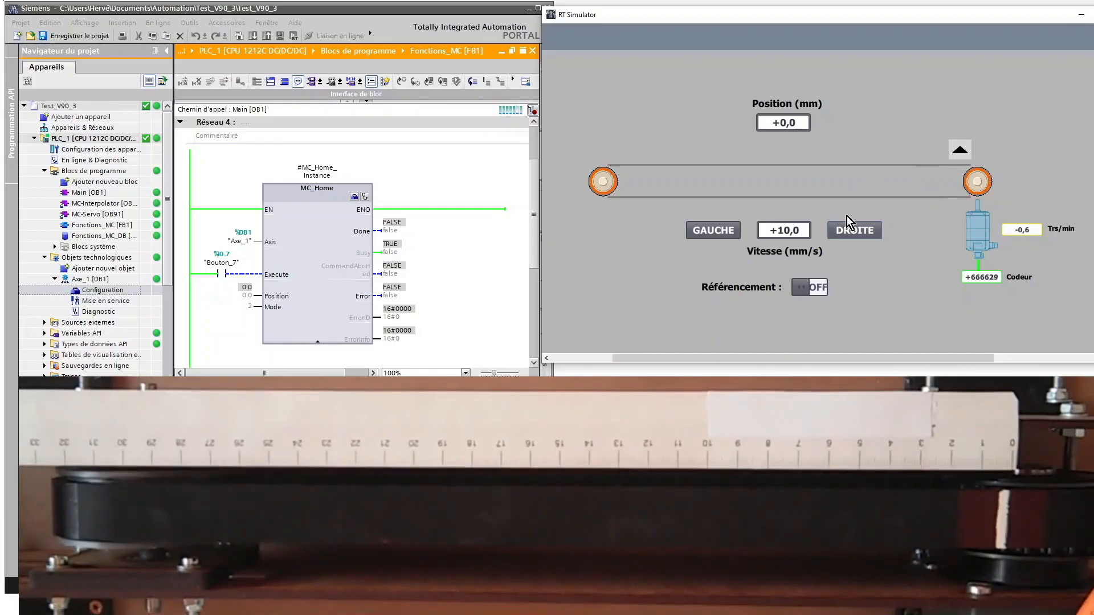
click(779, 230)
text(100)
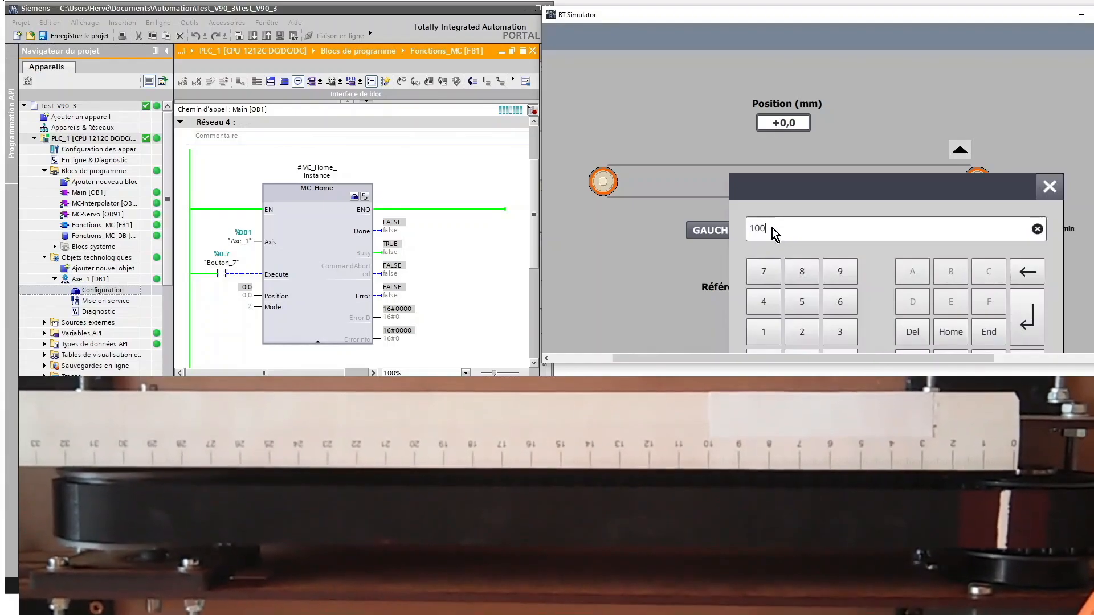
key(Return)
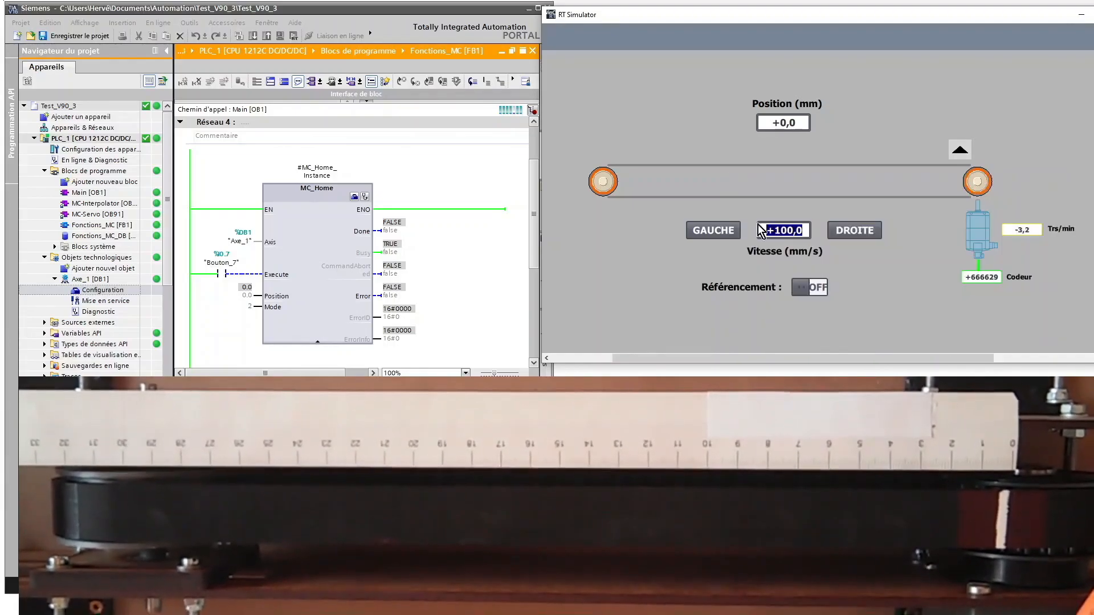
click(722, 229)
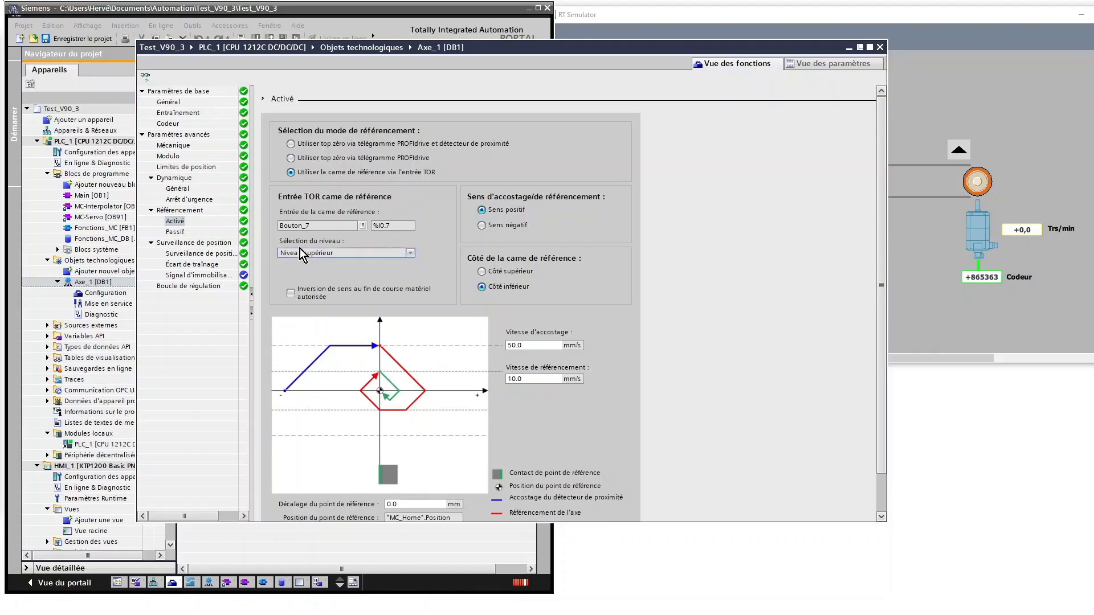
Set Axe_1's active homing to Sens négatif and Côté supérieur with cam input Bouton_7, and load the axis into PLC_1.
click(396, 226)
click(482, 226)
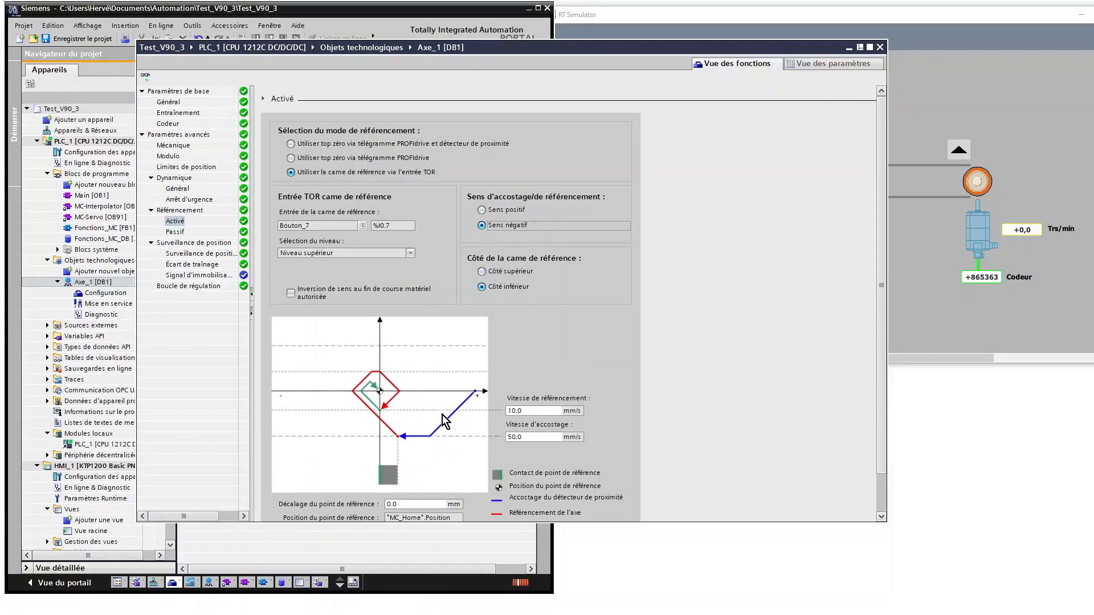
click(483, 272)
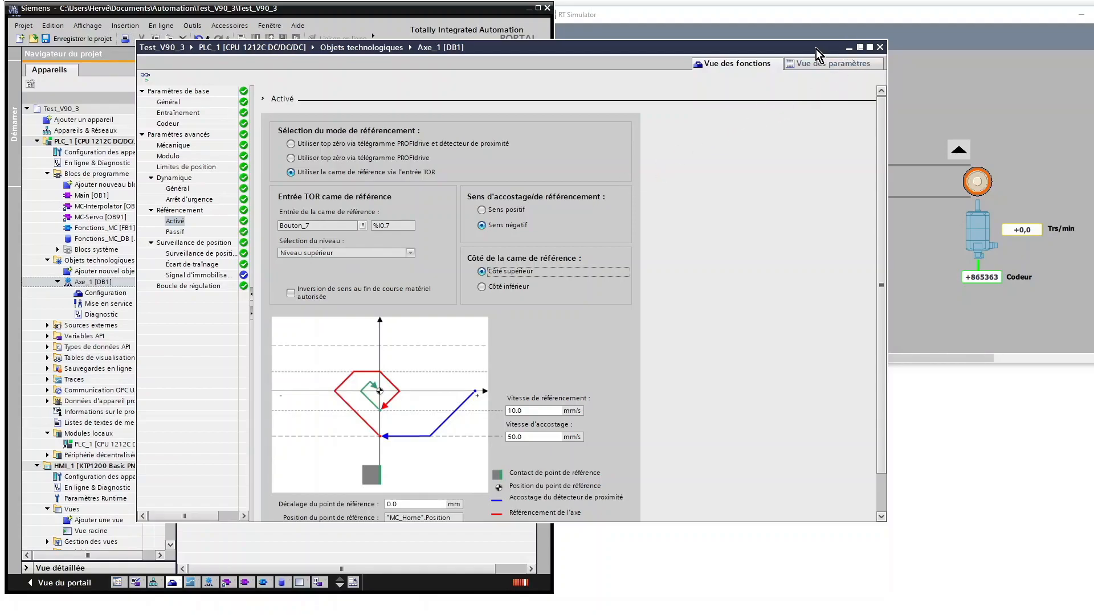
click(847, 51)
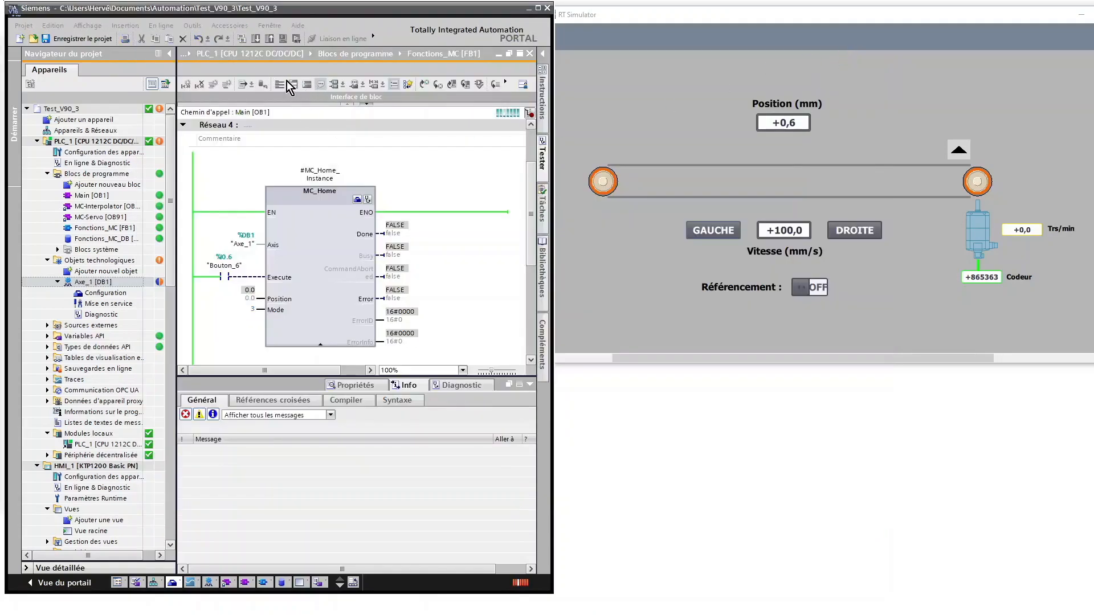
click(130, 143)
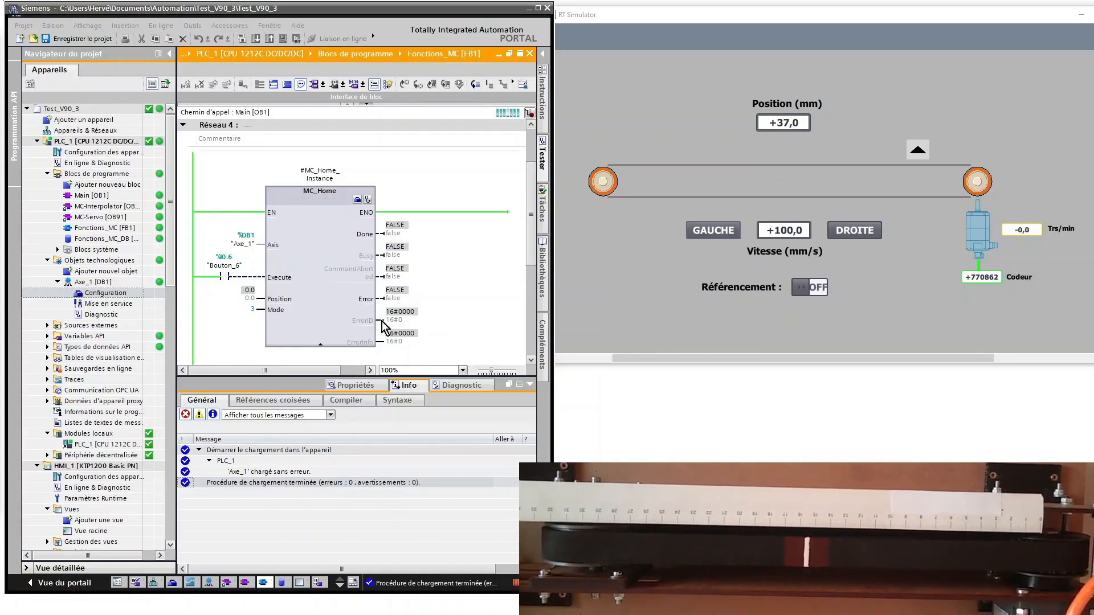
Home the axis actively through MC_Home's Bouton_6 trigger in mode 3, and jog it left at 100 mm/s from the HMI.
click(230, 278)
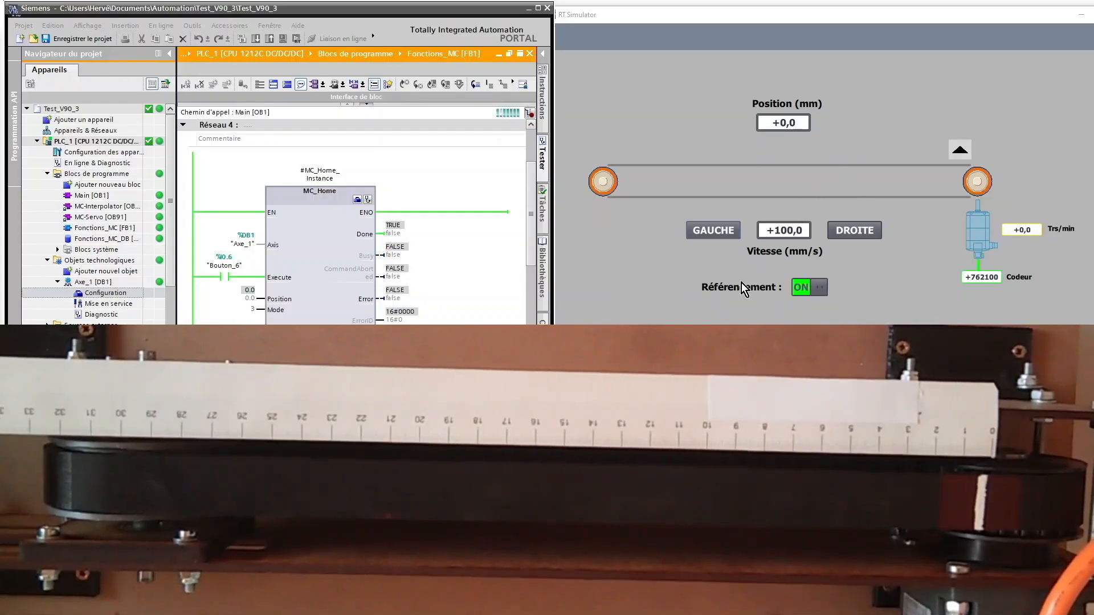
click(725, 234)
click(725, 234)
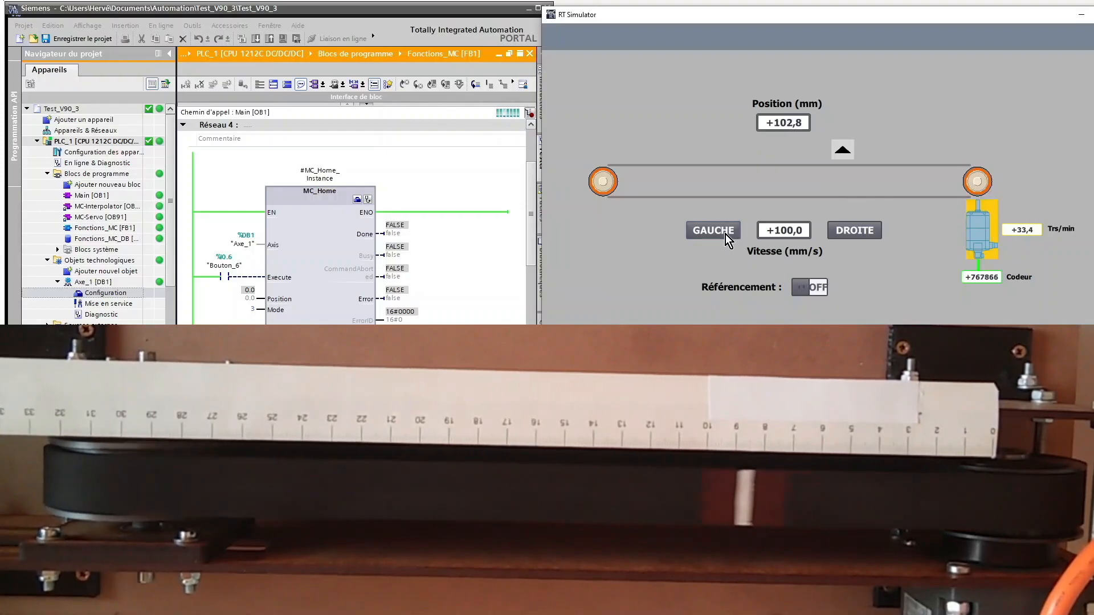